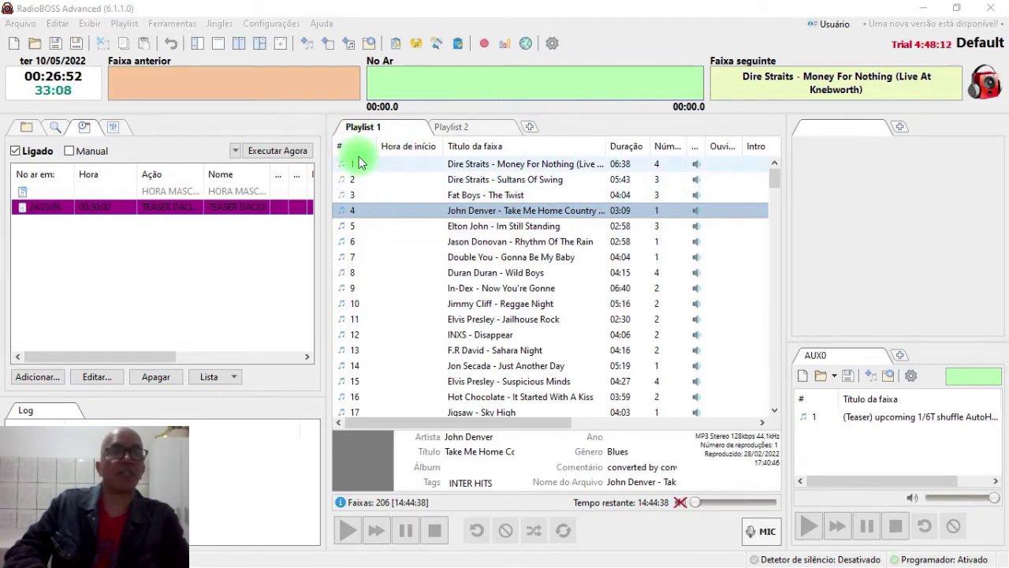
# Apply the Black display style in the settings and decline restarting the program.
pyautogui.click(551, 45)
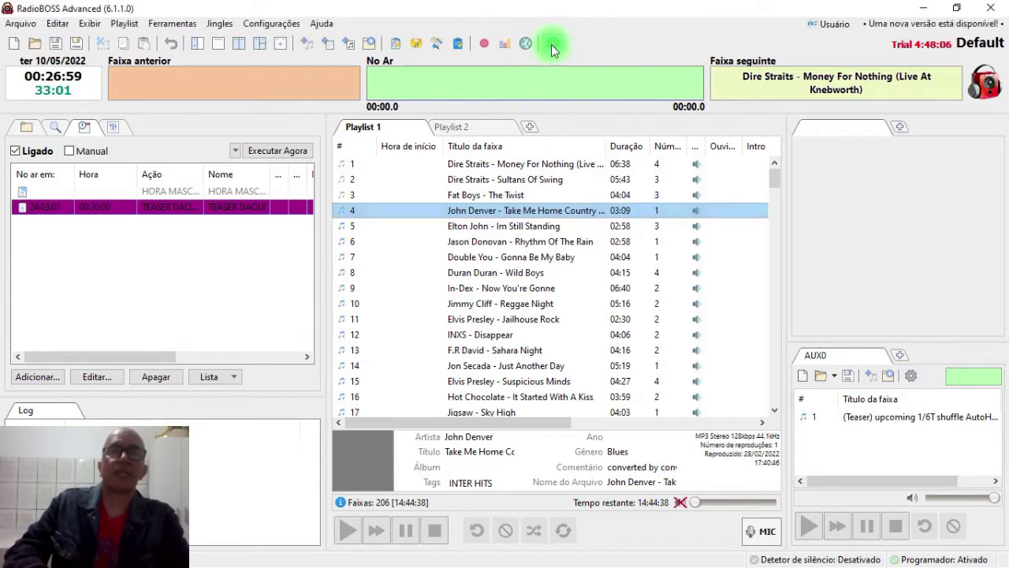
pyautogui.click(552, 46)
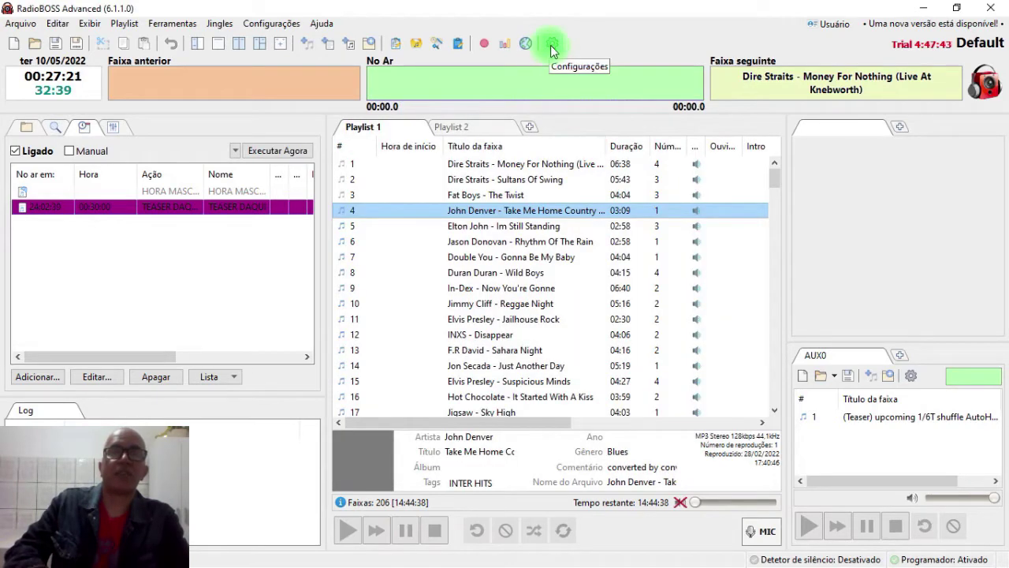
pyautogui.click(552, 45)
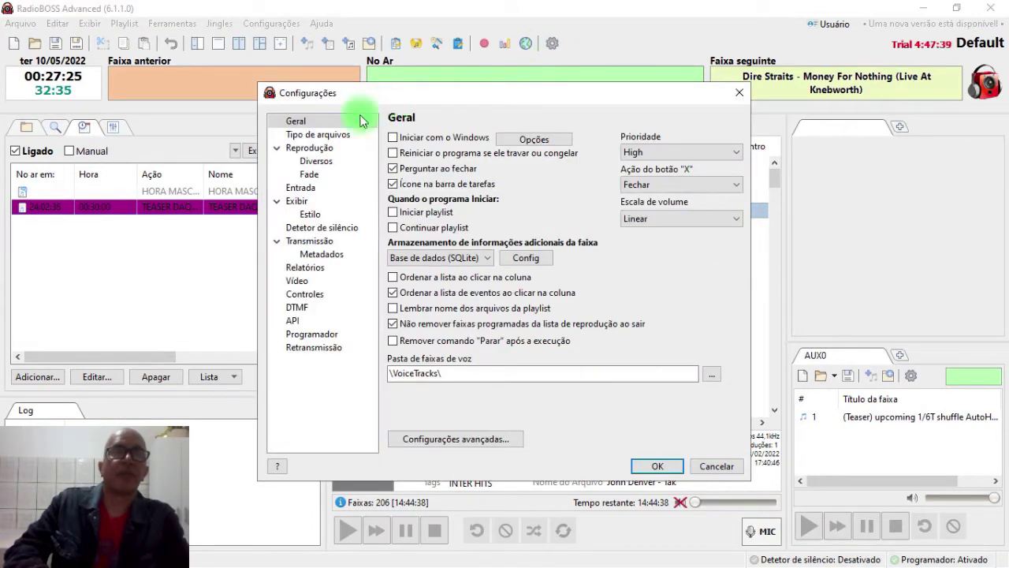
pyautogui.click(310, 214)
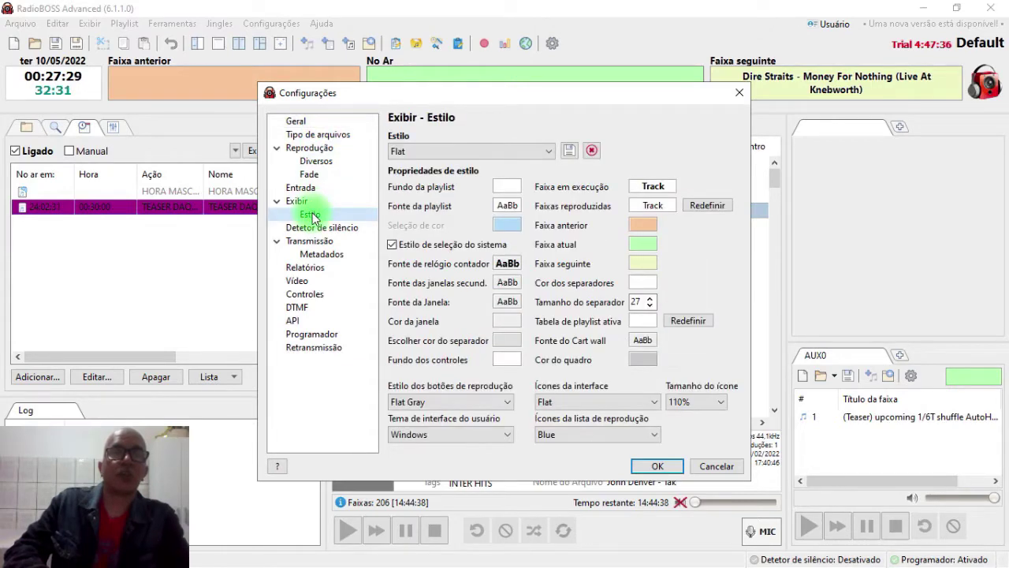
pyautogui.click(552, 152)
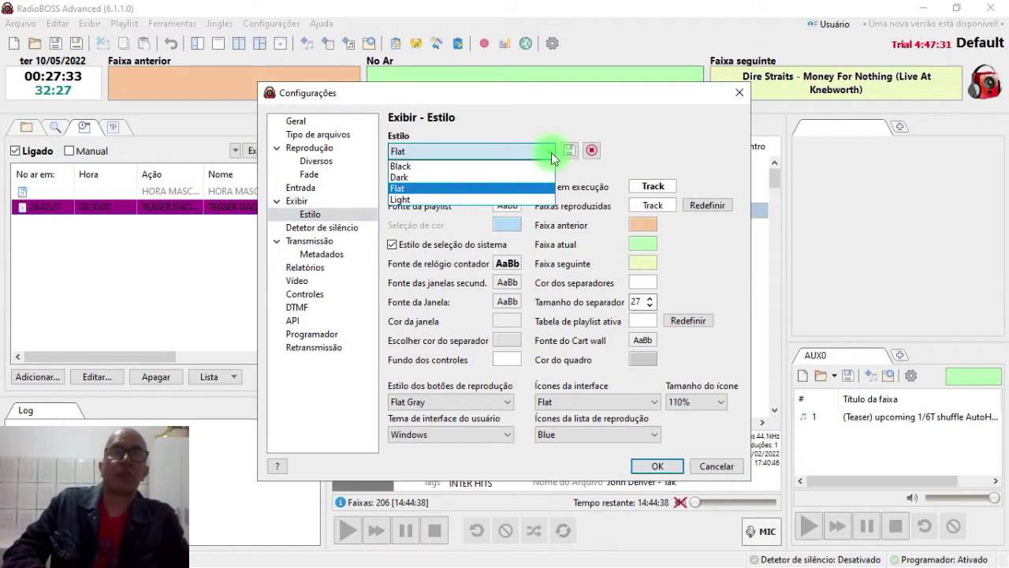
pyautogui.click(407, 167)
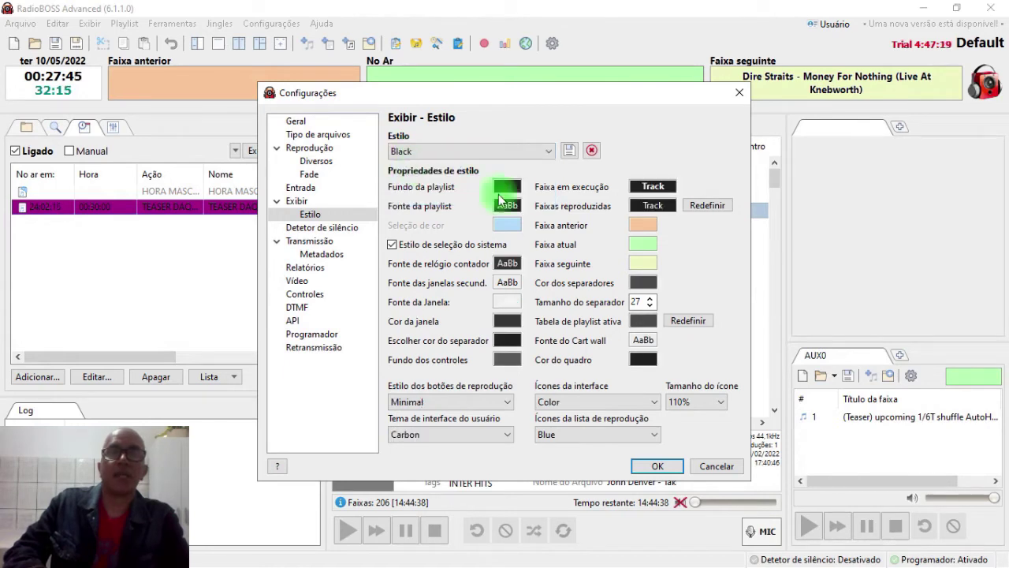
pyautogui.click(657, 466)
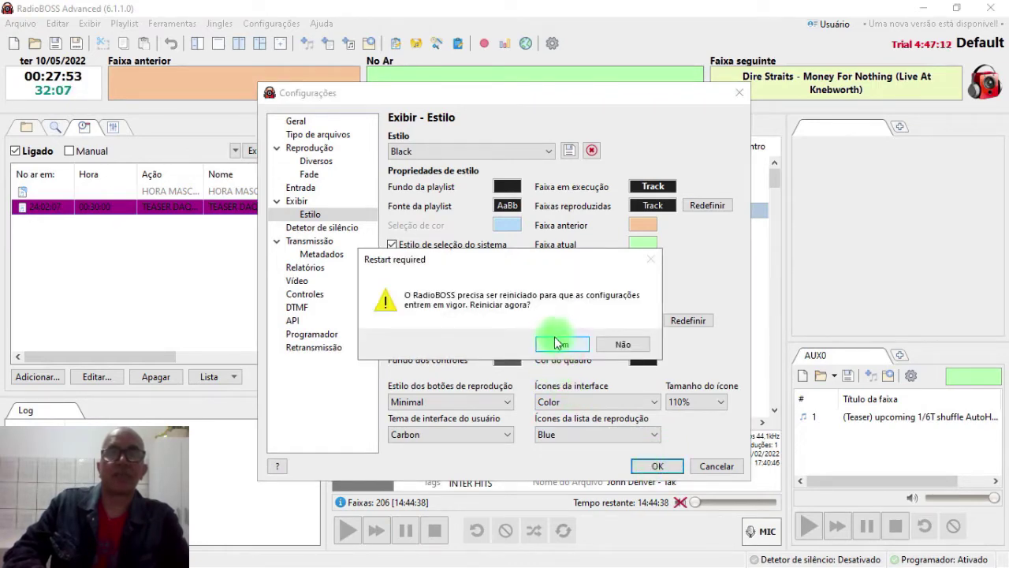
pyautogui.click(623, 347)
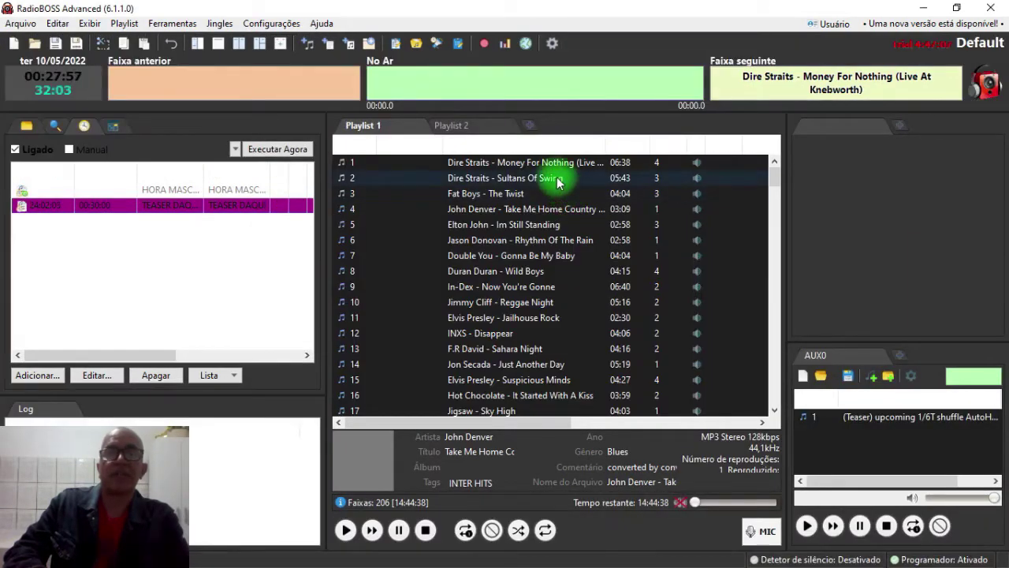
# Switch the display style to Flat in the style settings and close them.
pyautogui.click(550, 45)
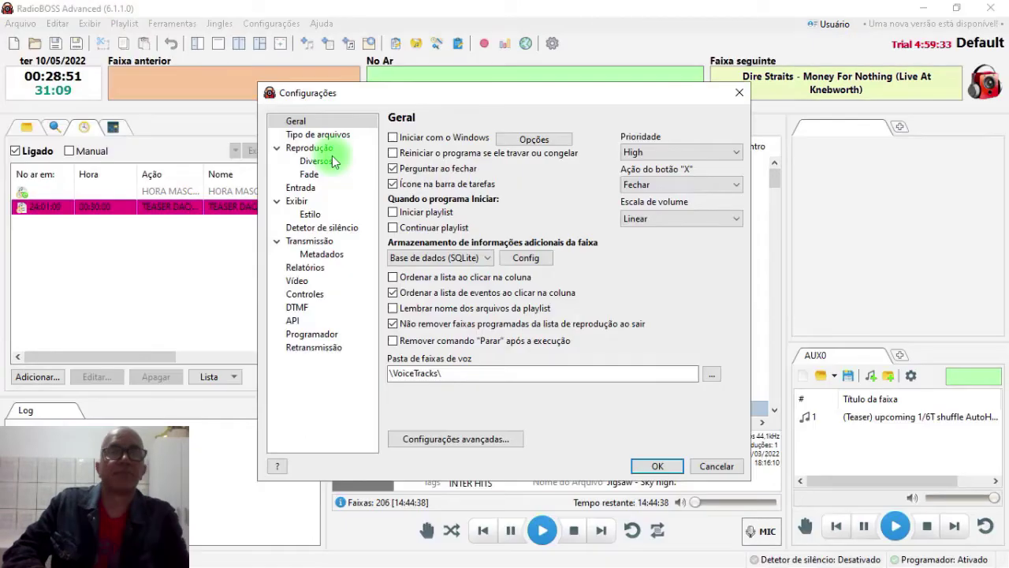
pyautogui.click(310, 214)
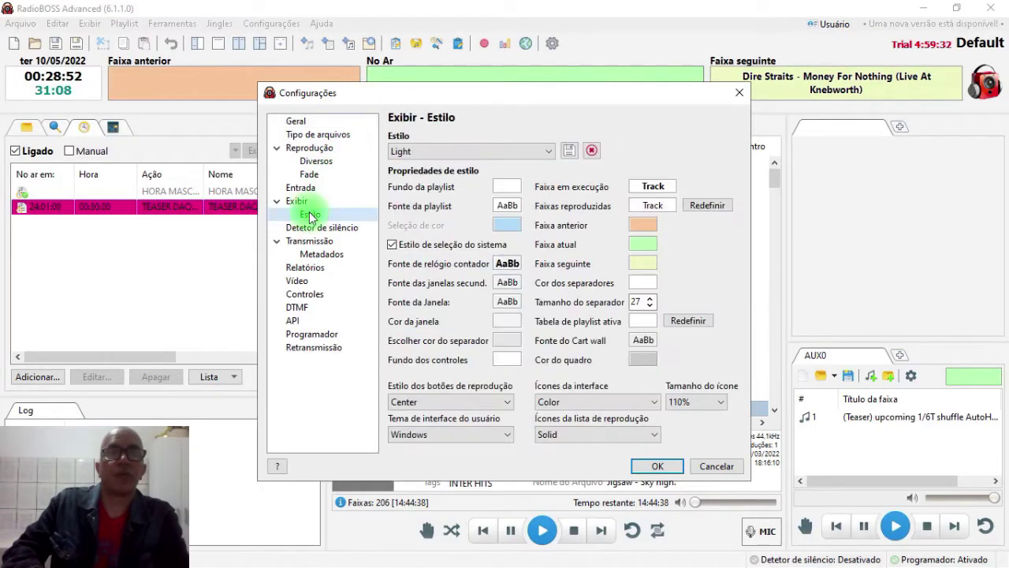
pyautogui.click(555, 149)
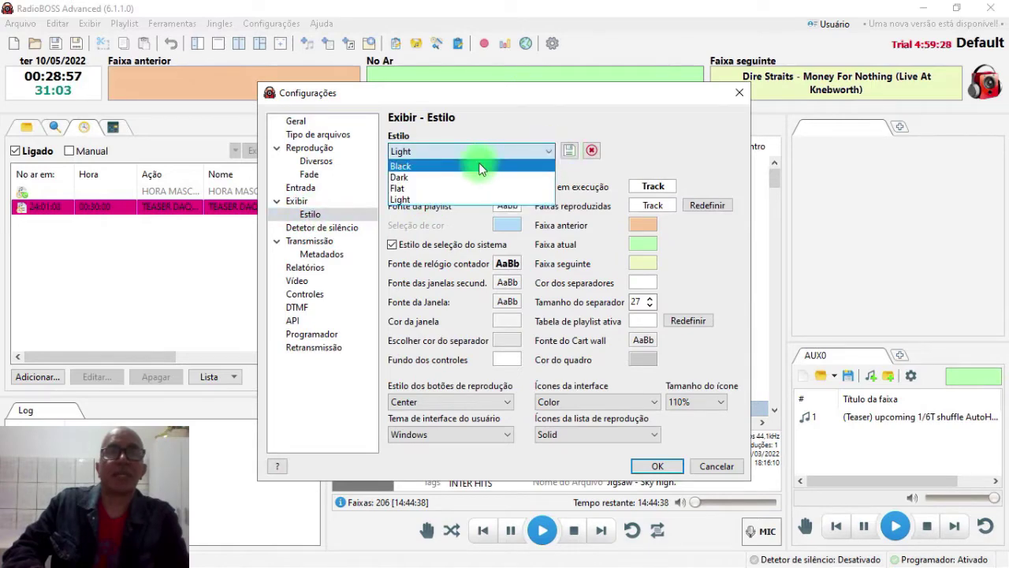
pyautogui.click(398, 188)
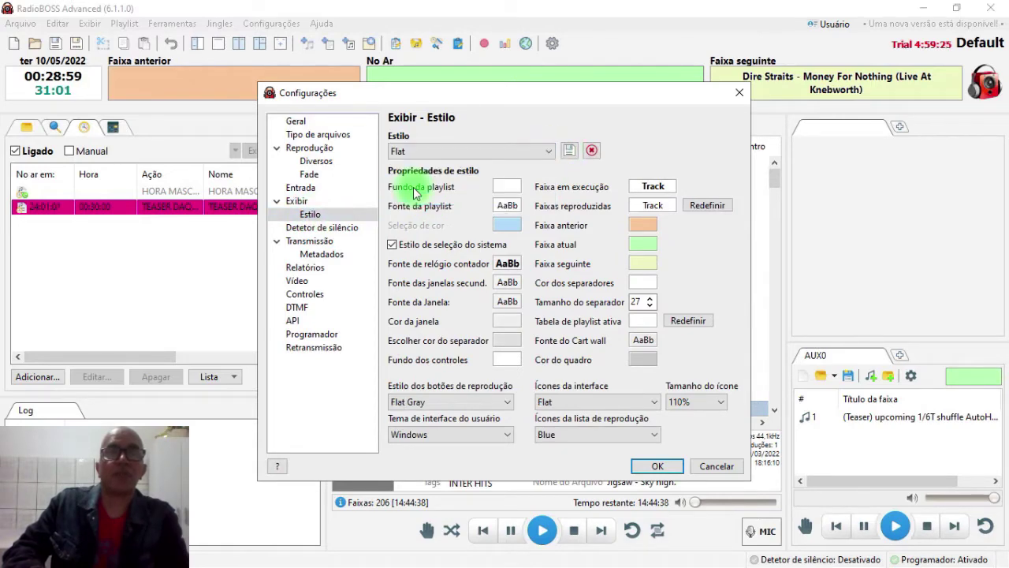
pyautogui.click(712, 466)
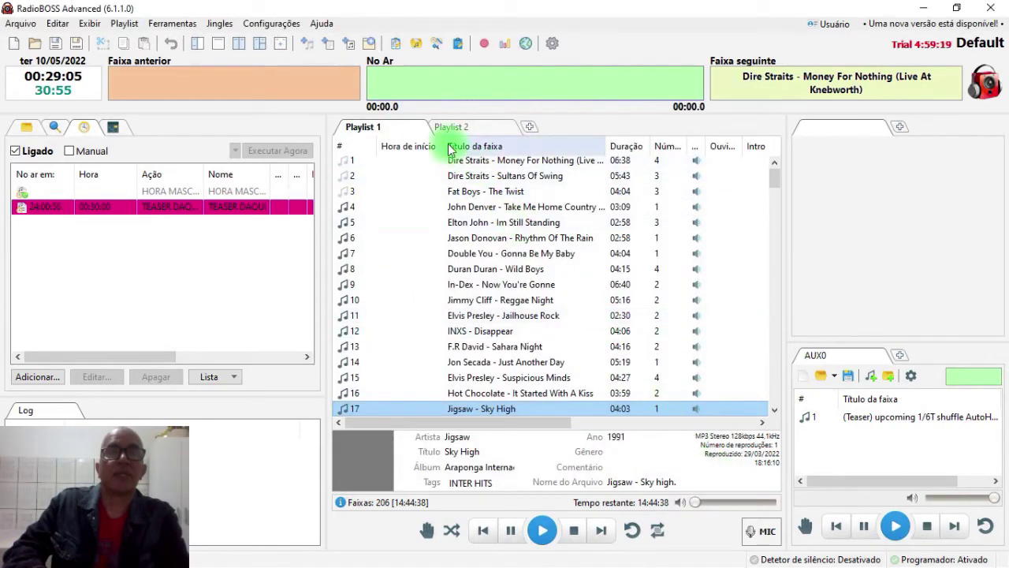
# Open the display style settings.
pyautogui.click(527, 46)
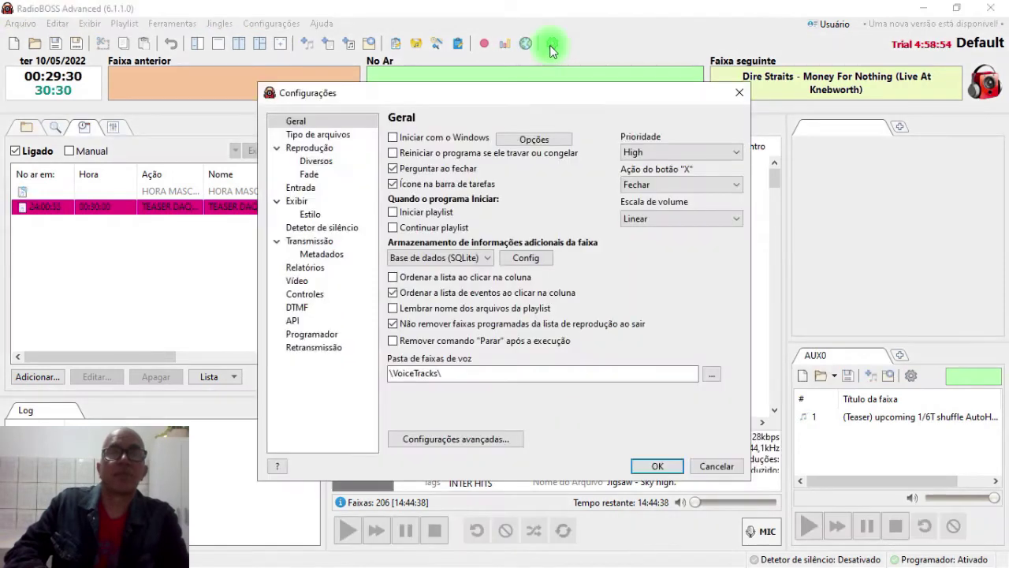
pyautogui.click(313, 218)
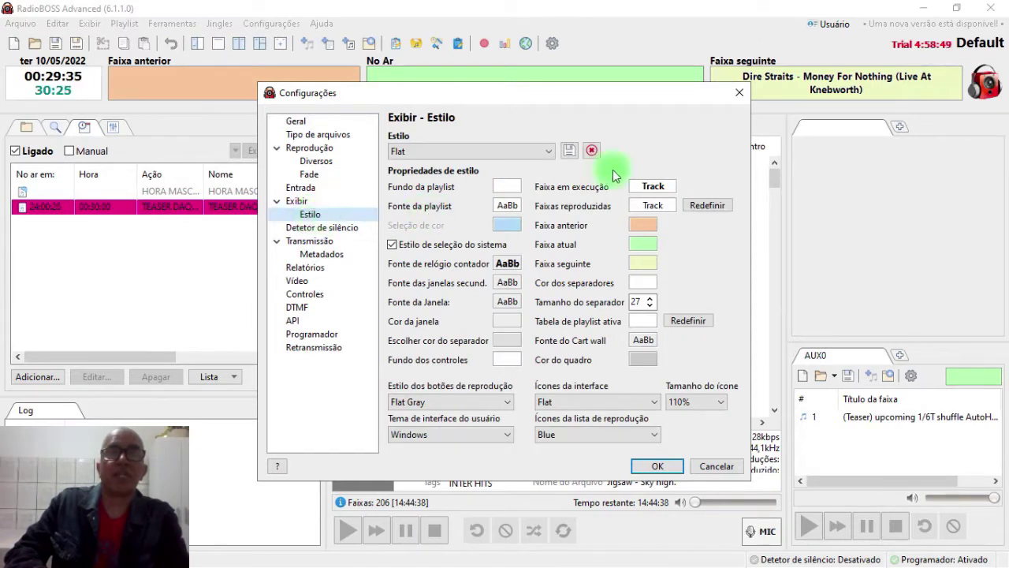
# Try to give the playing track (Faixa em execução) a green background picked from the colour spectrum, with hue 70 and saturation 203.
pyautogui.click(652, 187)
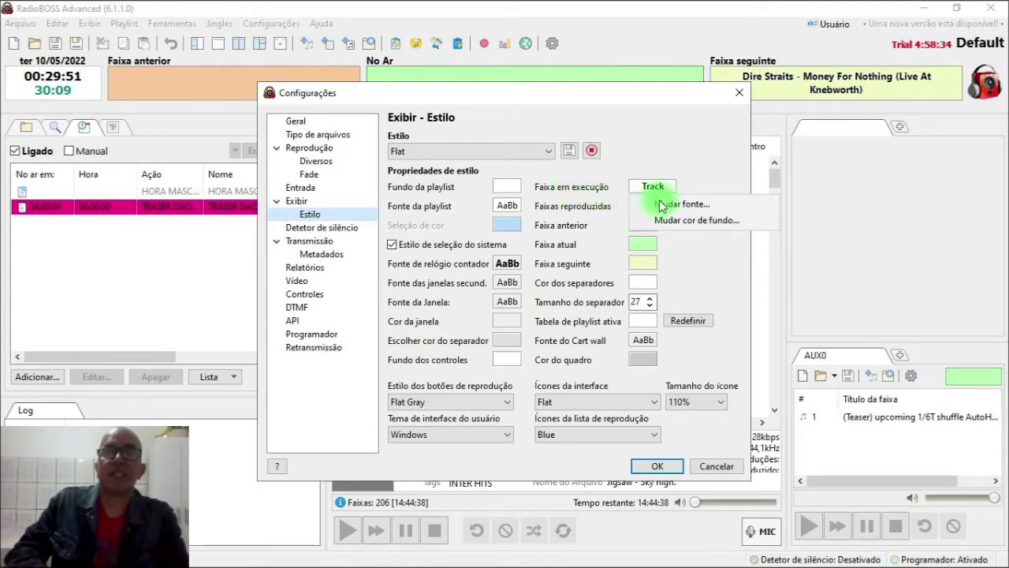
pyautogui.click(695, 223)
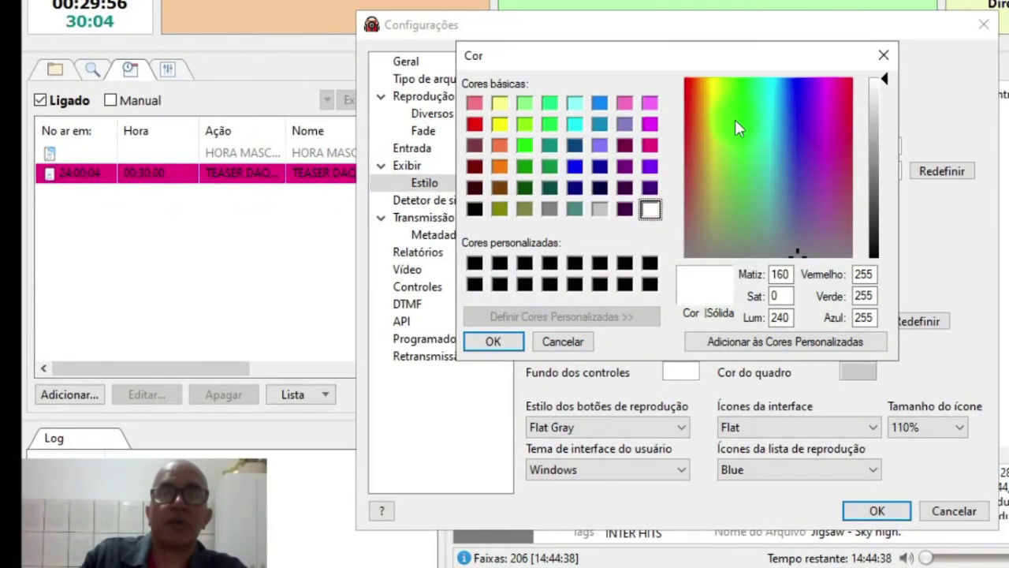
pyautogui.click(735, 119)
pyautogui.click(736, 93)
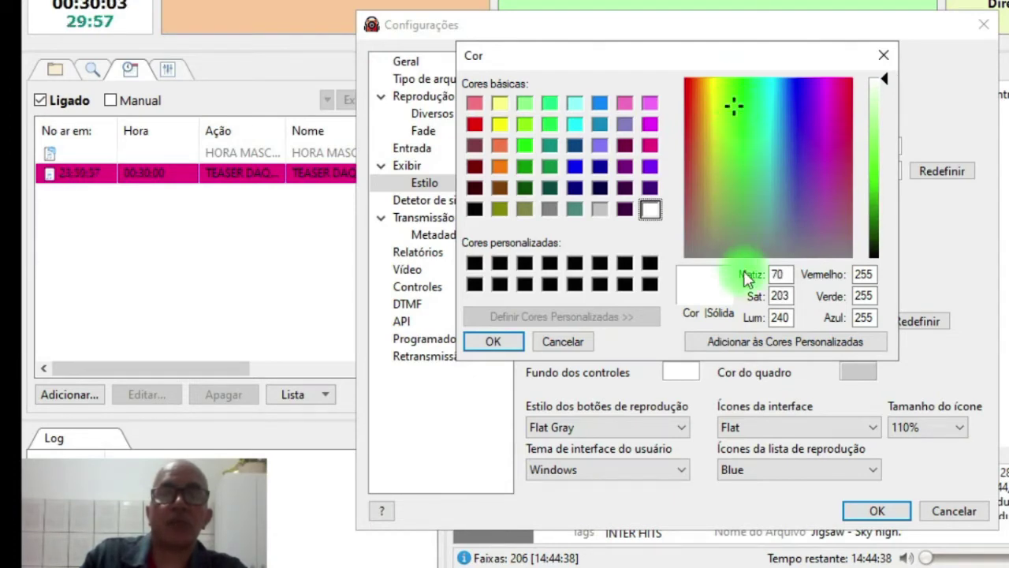
pyautogui.click(486, 344)
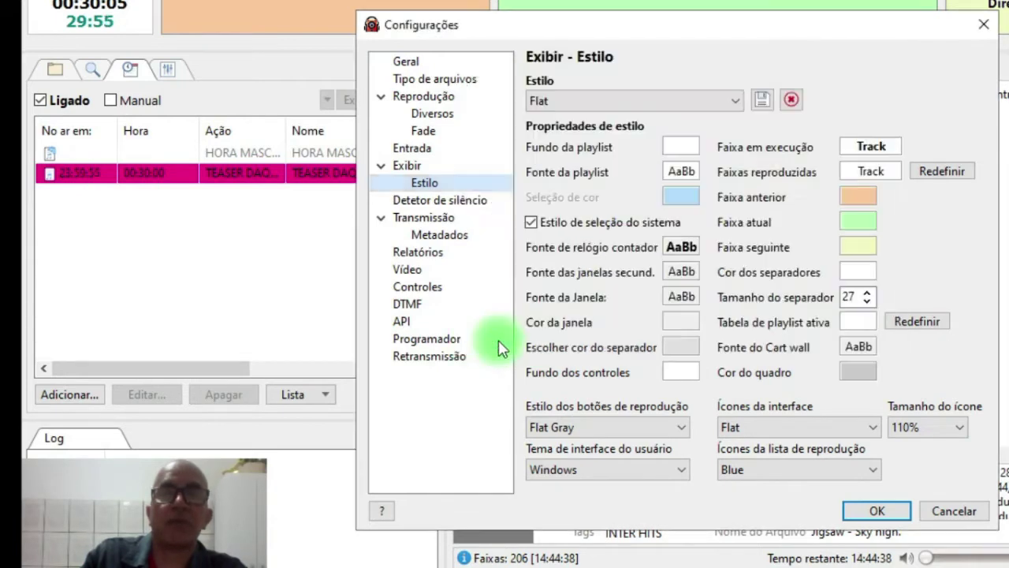
# Set the background of the playing track (Faixa em execução) to the basic green with RGB 0, 128, 0.
pyautogui.click(865, 152)
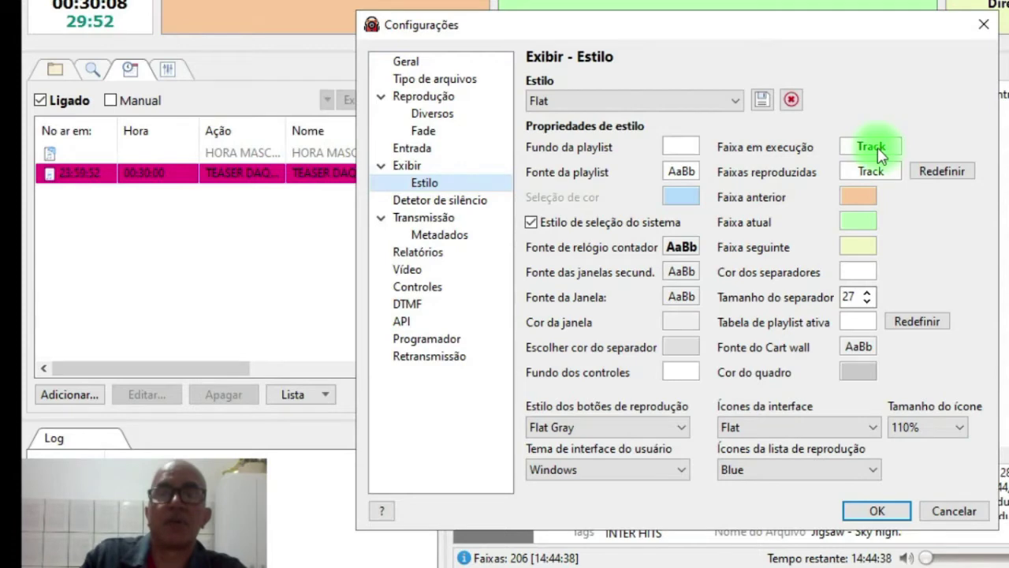
pyautogui.click(870, 157)
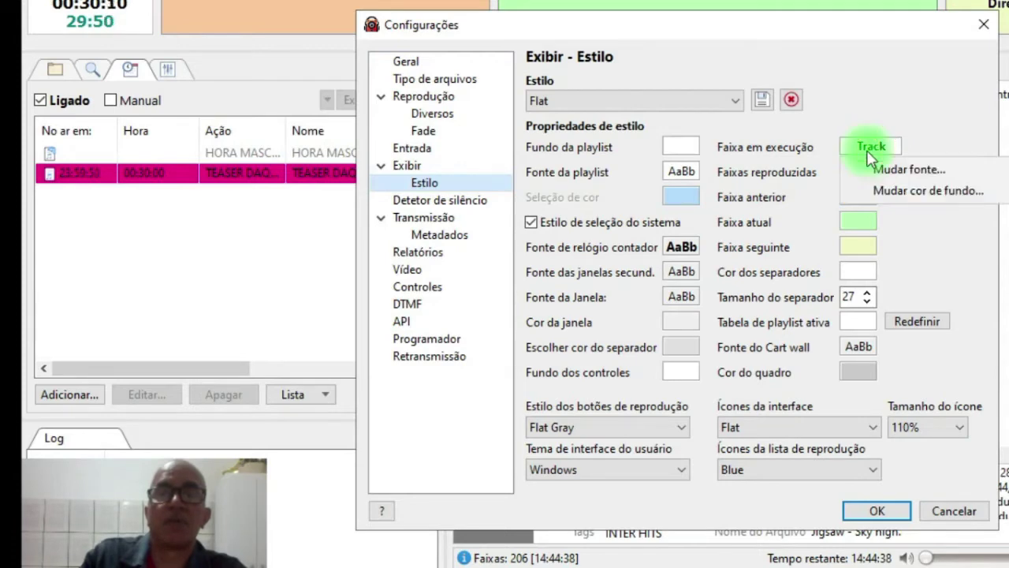
pyautogui.click(908, 193)
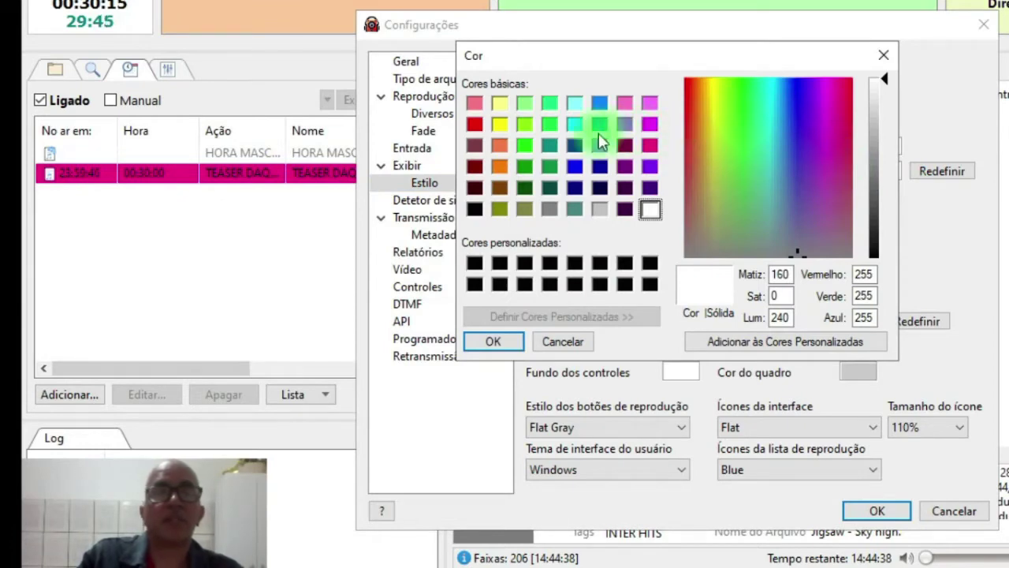
pyautogui.click(524, 166)
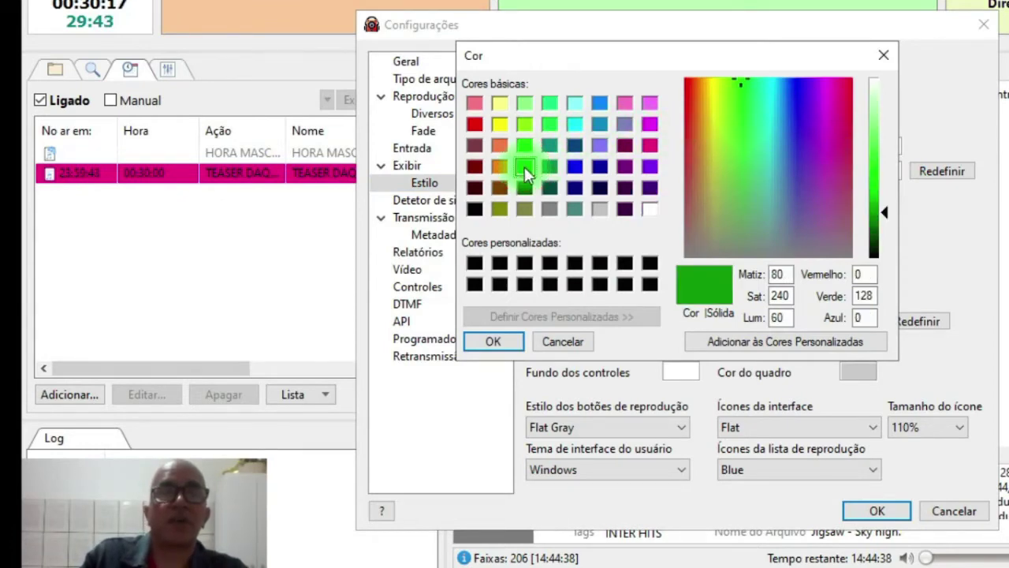
pyautogui.click(490, 341)
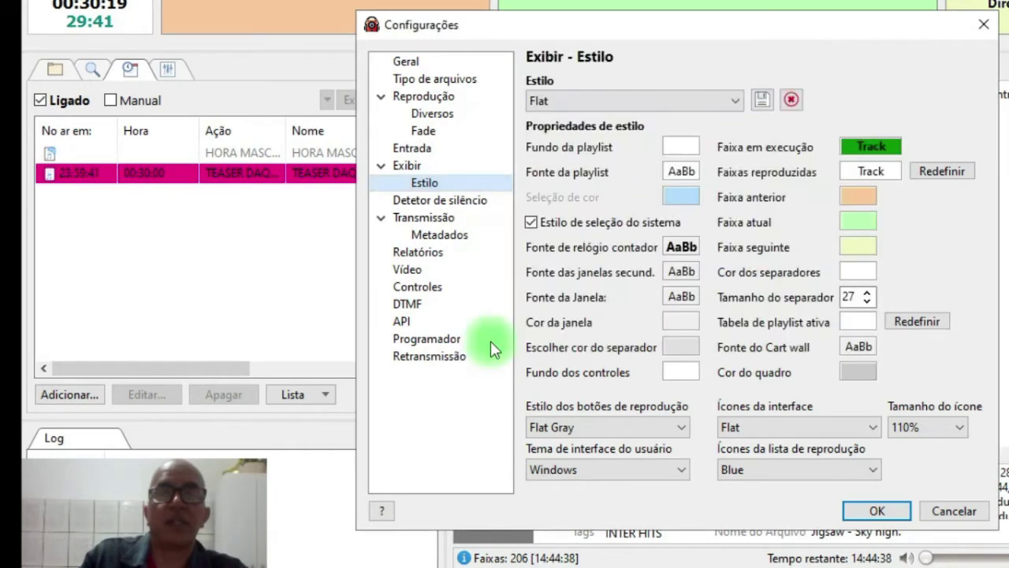
# Set the background of the played tracks (Faixas reproduzidas) to the basic dark red with RGB 128, 0, 0.
pyautogui.click(870, 175)
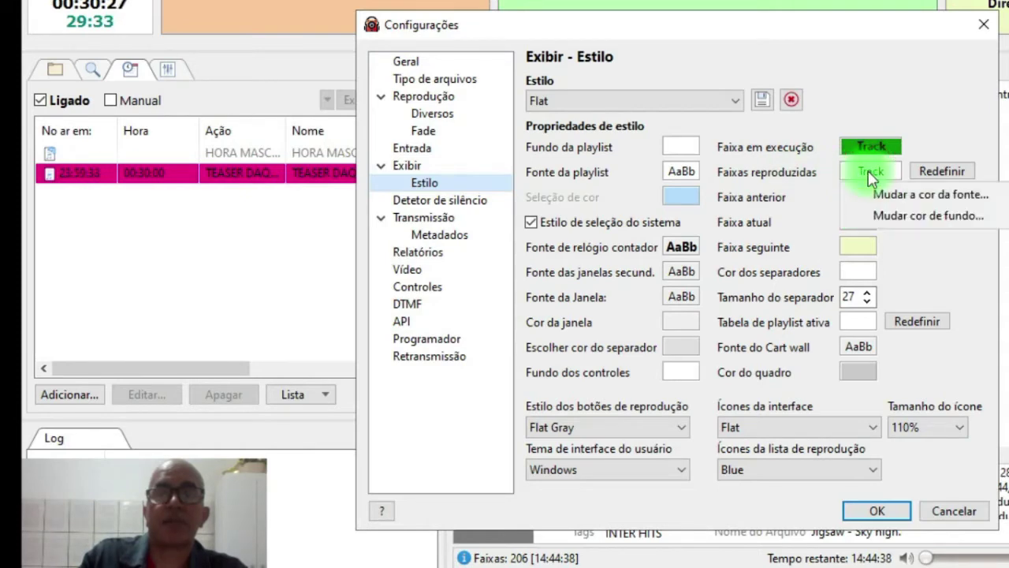
pyautogui.click(928, 217)
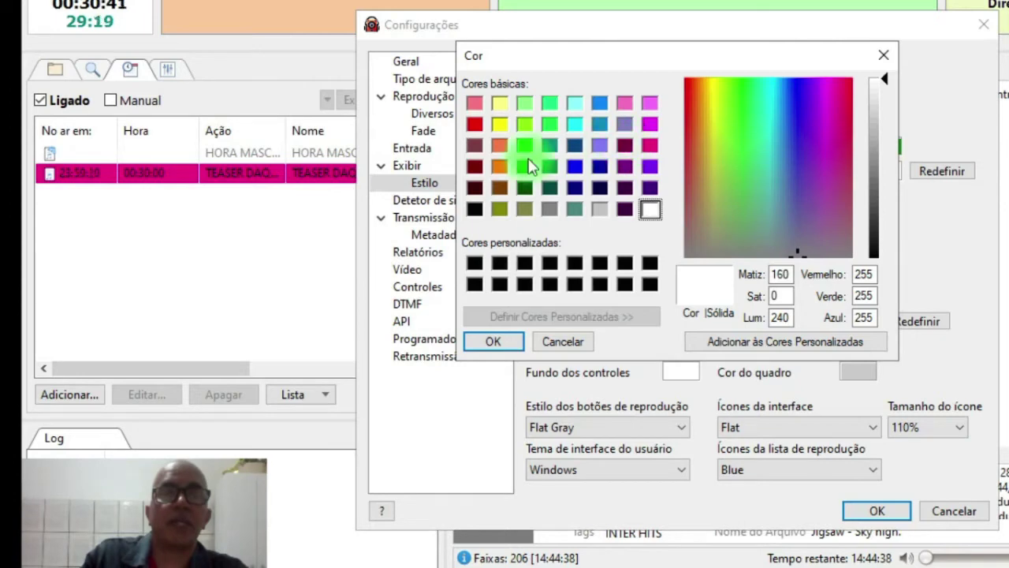
pyautogui.click(474, 166)
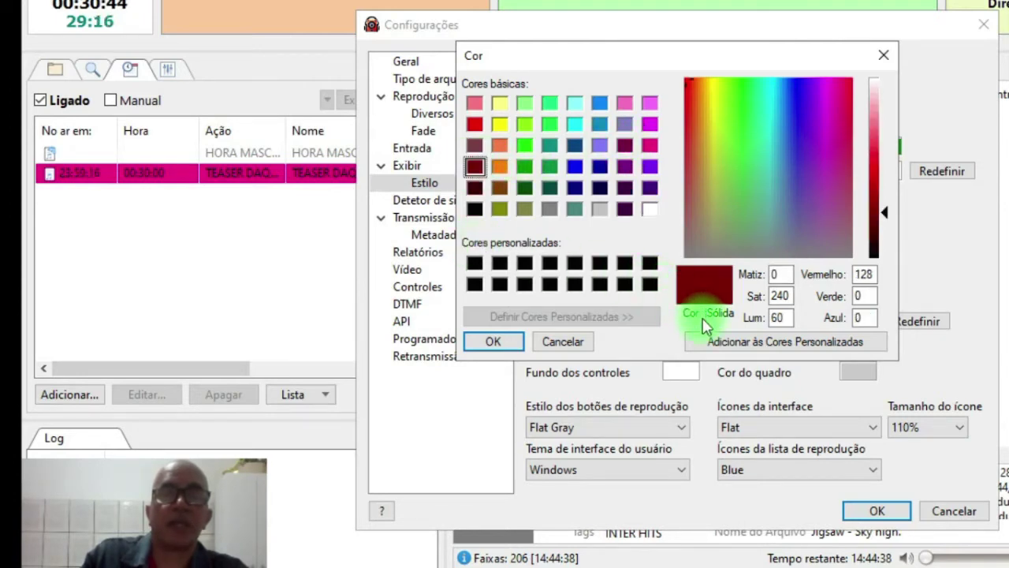
pyautogui.click(503, 344)
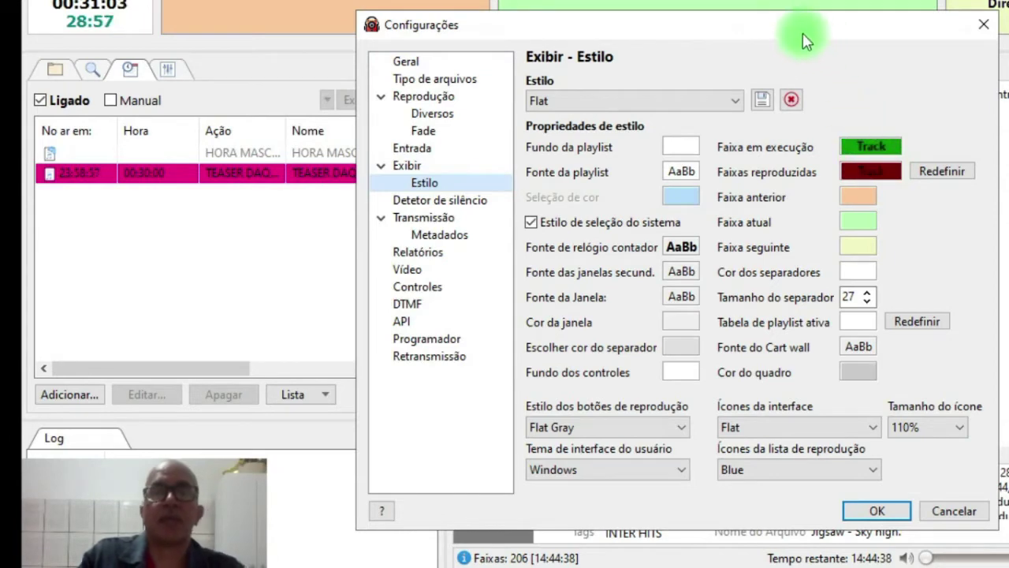
# Move the settings window down and set the previous track colour (Faixa anterior) to purple with RGB 128, 0, 128.
pyautogui.moveTo(796, 22); pyautogui.dragTo(795, 74)
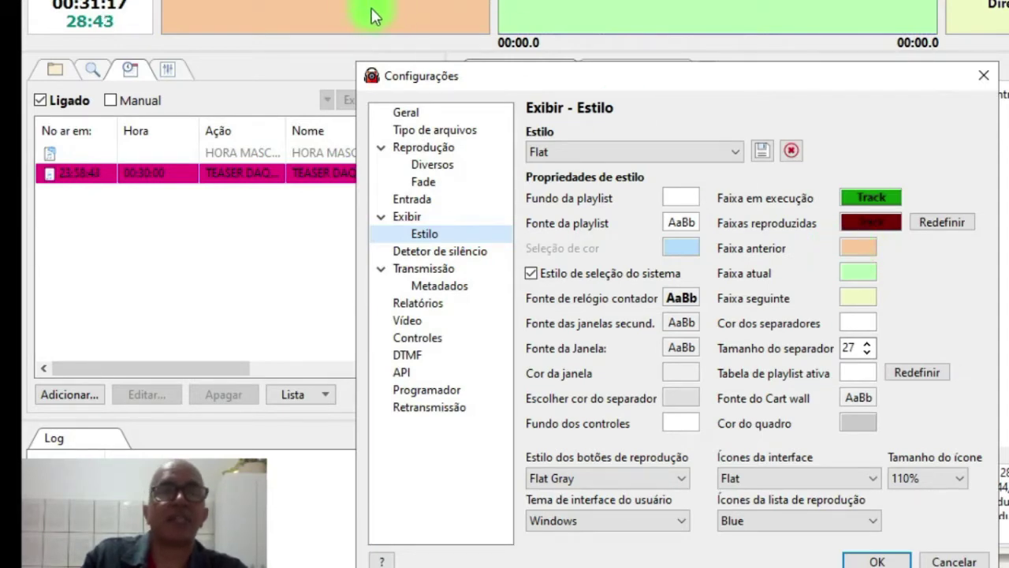
pyautogui.click(858, 247)
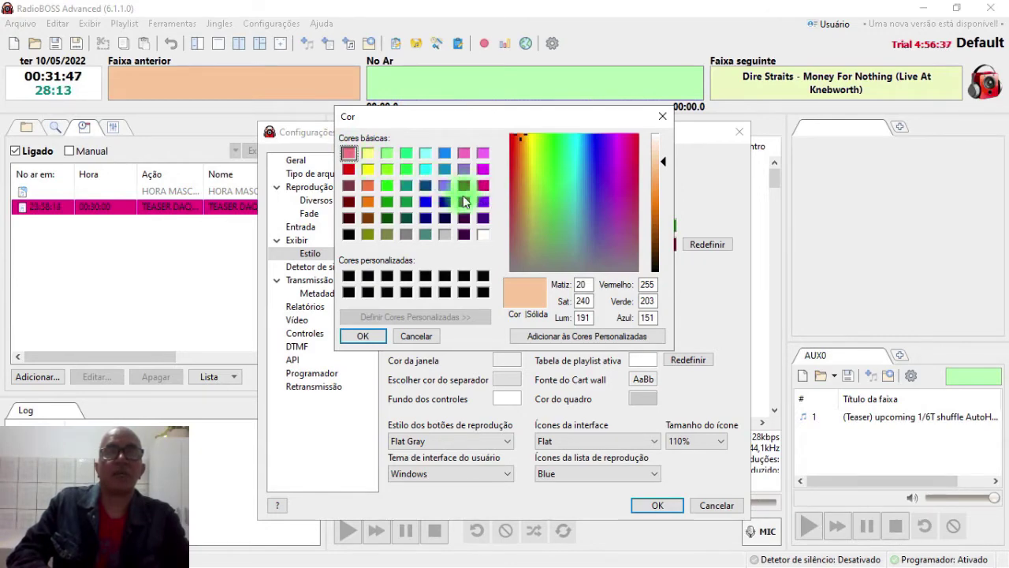
pyautogui.click(464, 204)
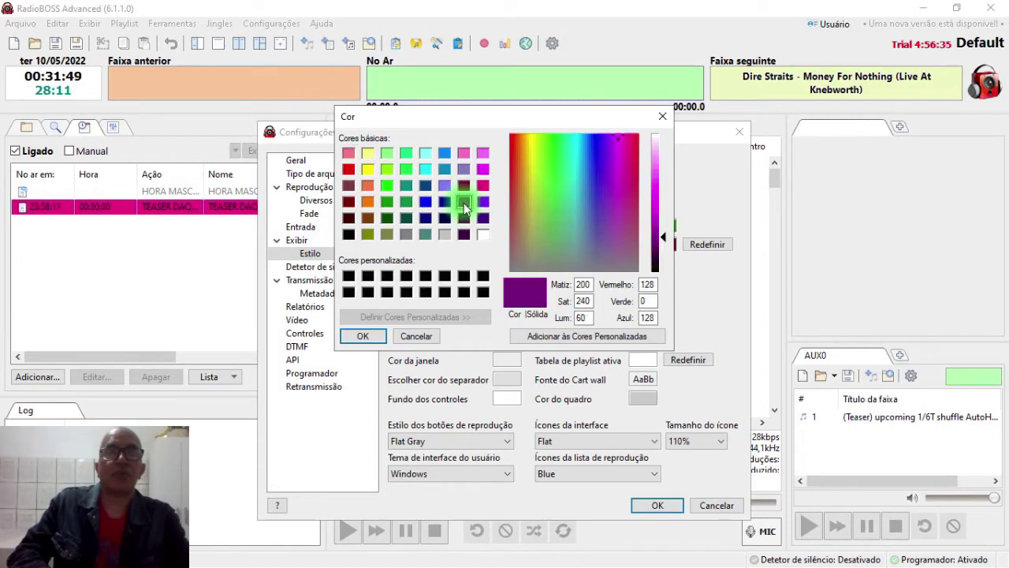
pyautogui.click(363, 336)
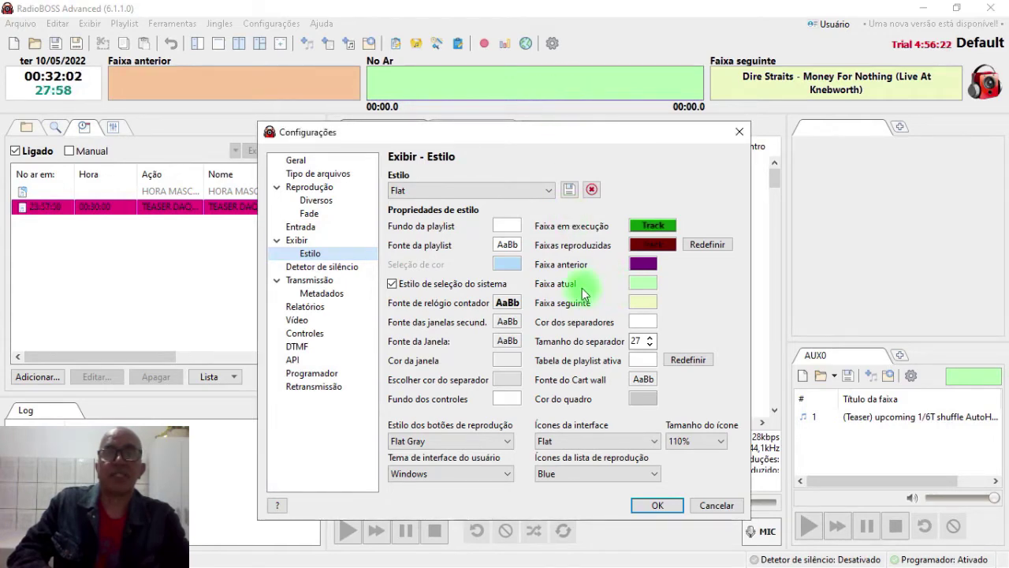
# Set the current track colour (Faixa atual) to teal with RGB 0, 128, 128.
pyautogui.click(643, 283)
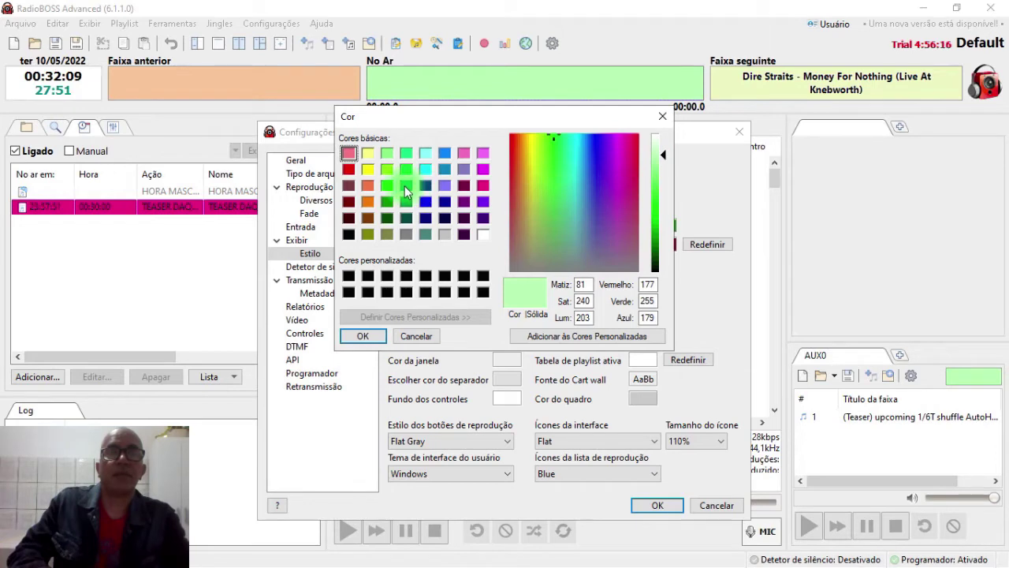
pyautogui.click(404, 186)
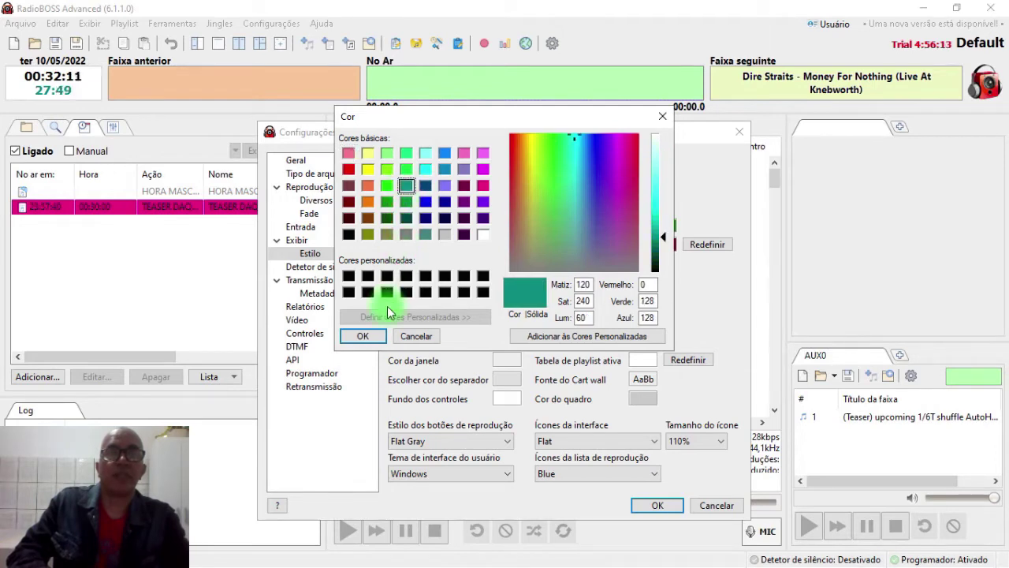
pyautogui.click(375, 336)
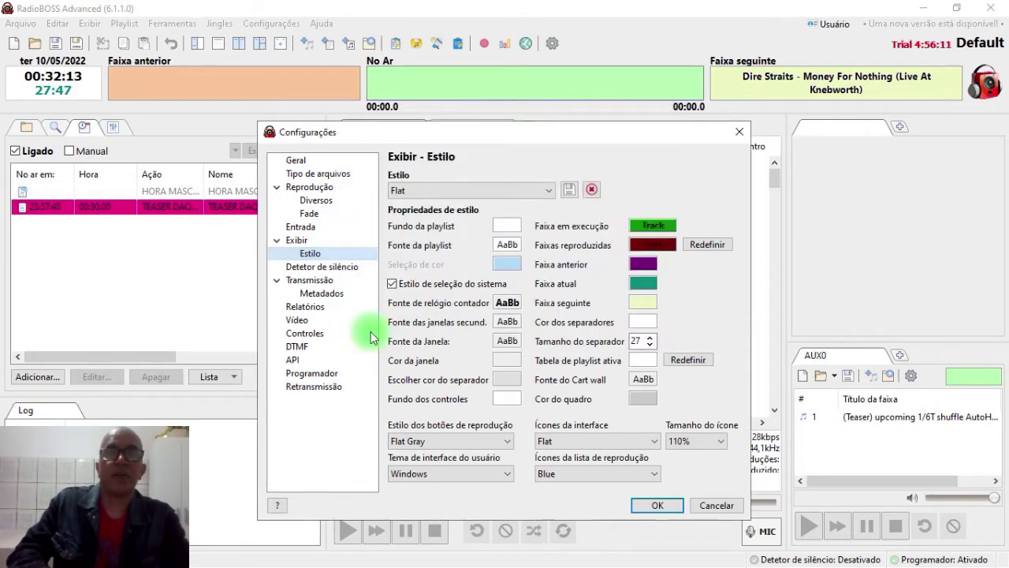
# Set the next track colour (Faixa seguinte) to lime green with RGB 128, 255, 0 and apply the settings.
pyautogui.click(644, 303)
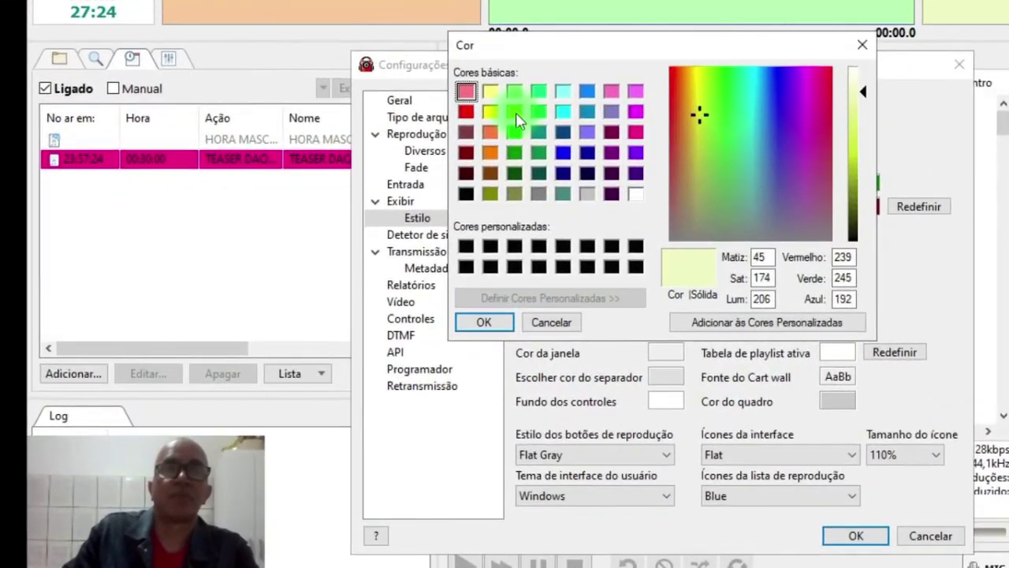
pyautogui.click(517, 117)
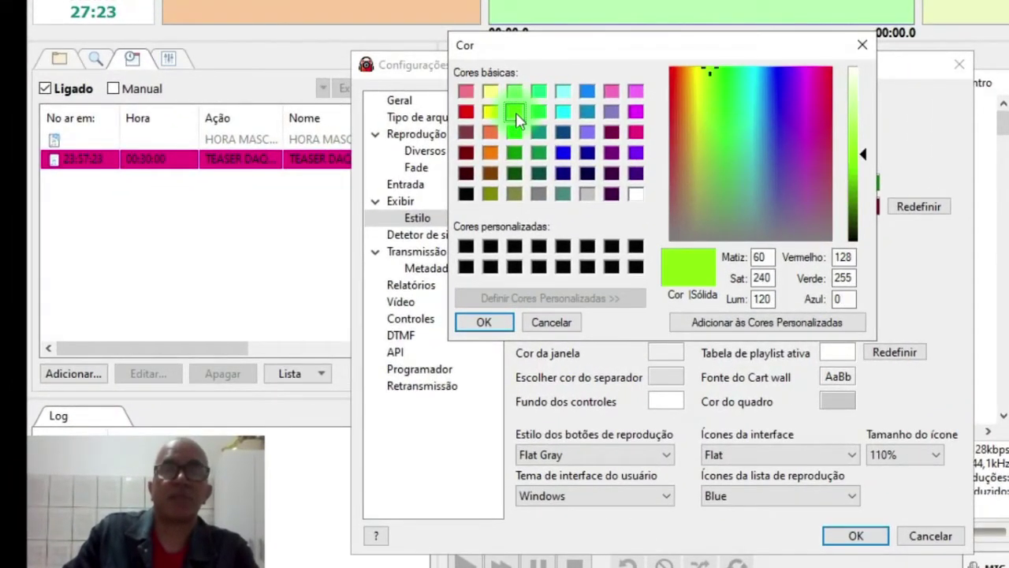
pyautogui.click(493, 329)
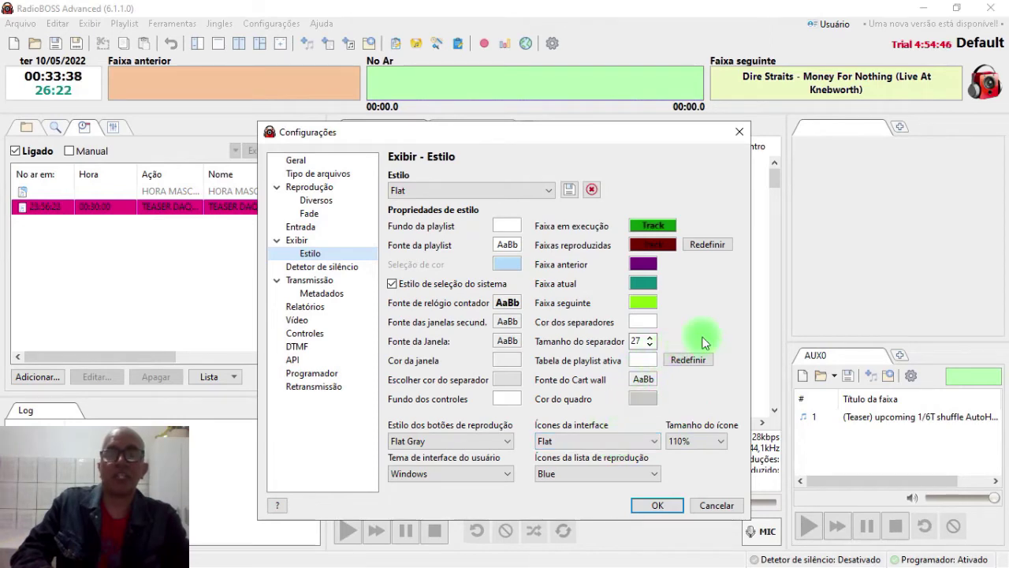
pyautogui.click(658, 505)
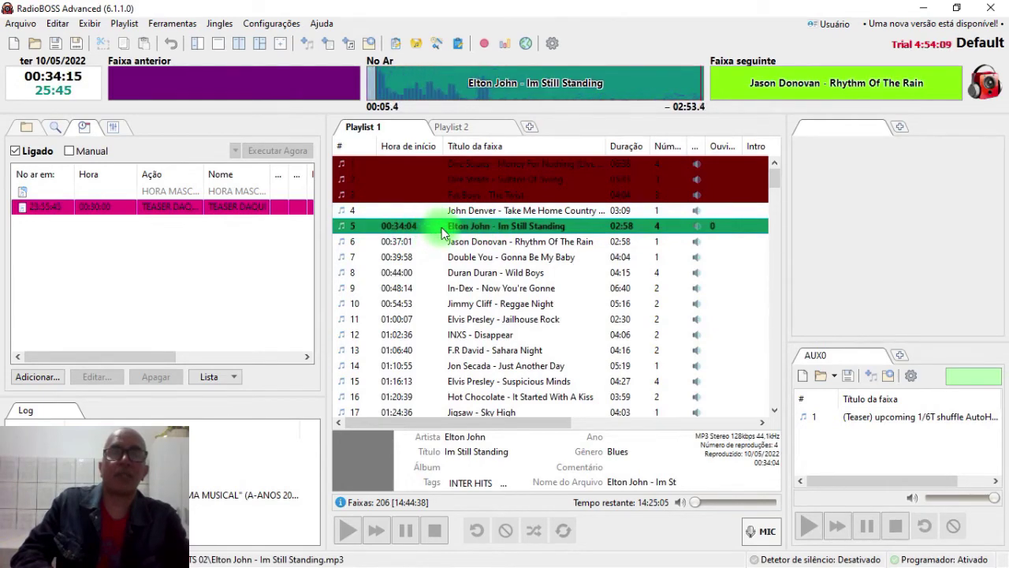
# Delete the first three, already played tracks from Playlist 1.
pyautogui.click(502, 165)
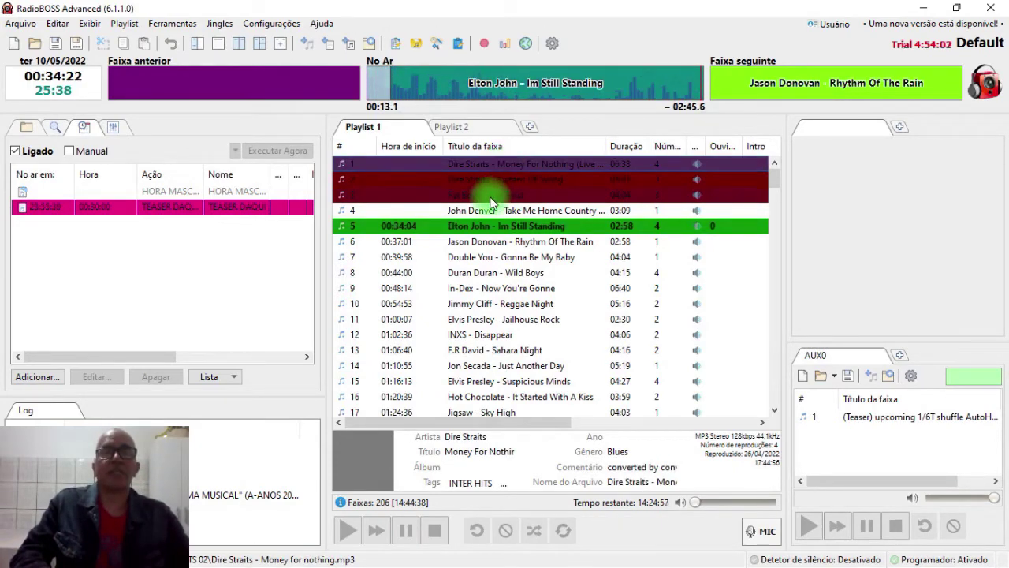
pyautogui.keyDown('shift'); pyautogui.click(489, 197); pyautogui.keyUp('shift')
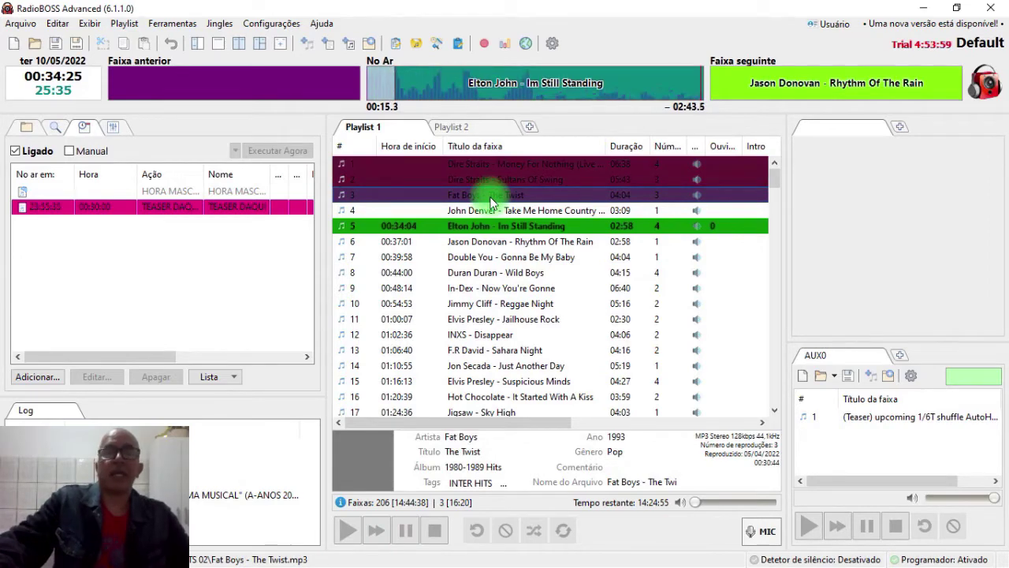
pyautogui.press('Delete')
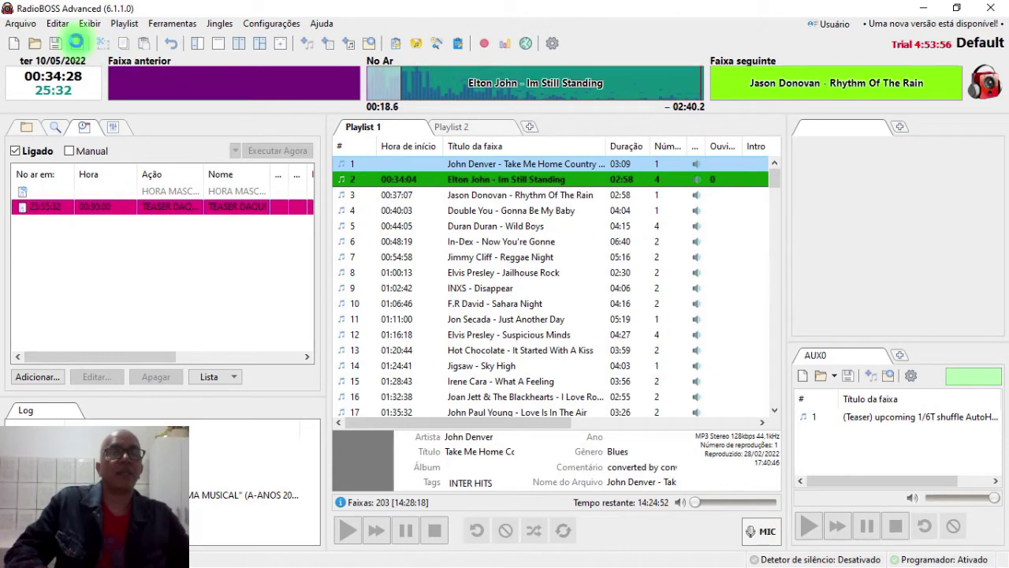
# Save the playlist over the existing file PROG VIVO .m3u8 in the BOSS PROGAMAS folder.
pyautogui.click(75, 42)
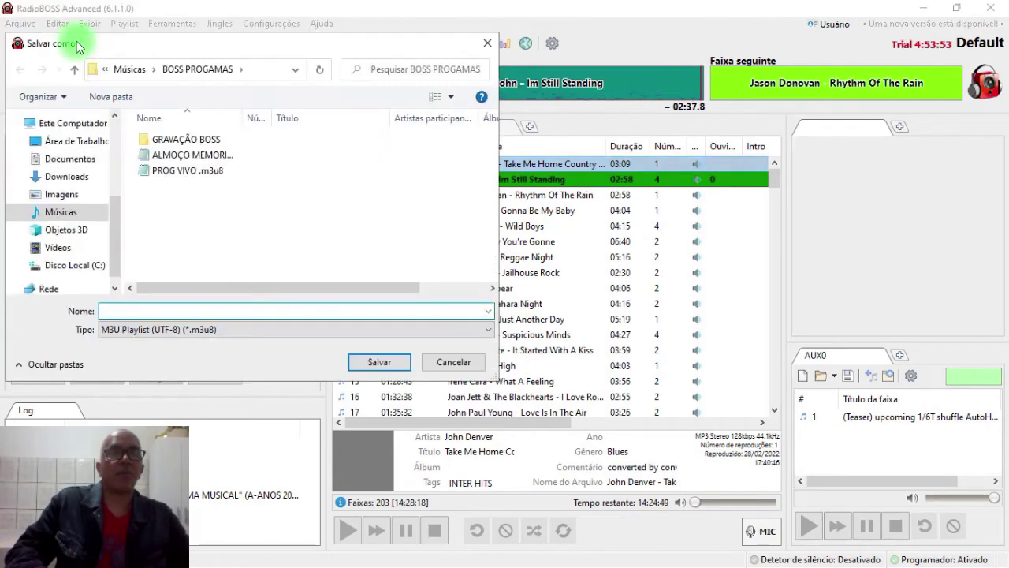
pyautogui.click(181, 174)
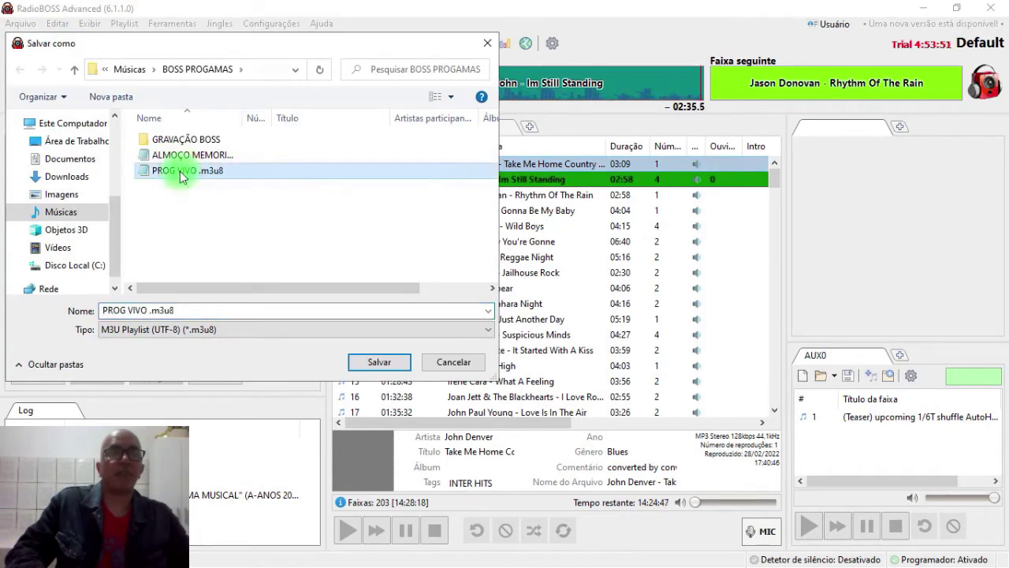
pyautogui.click(382, 367)
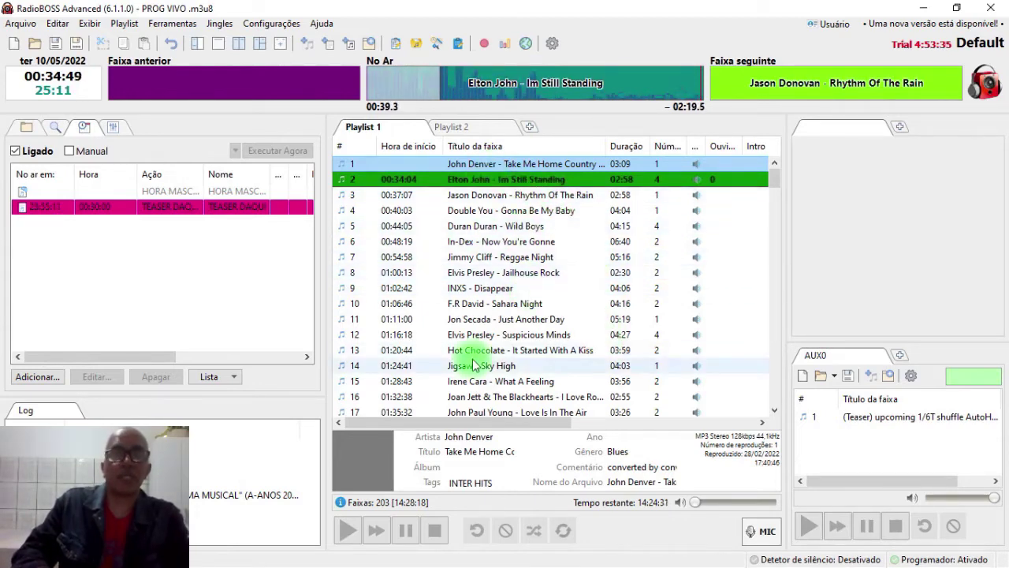
# Stop the playing track and select Jason Donovan - Rhythm Of The Rain in the playlist.
pyautogui.click(434, 536)
pyautogui.click(521, 195)
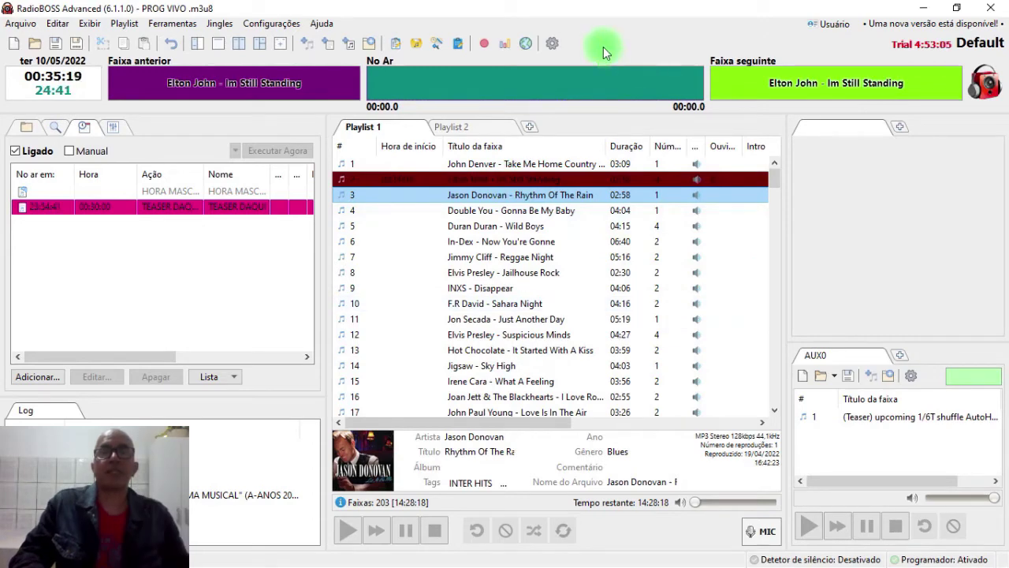
# In the file type settings (Tipo de arquivos), rename the Commercial type to COMERCIAL.
pyautogui.click(552, 49)
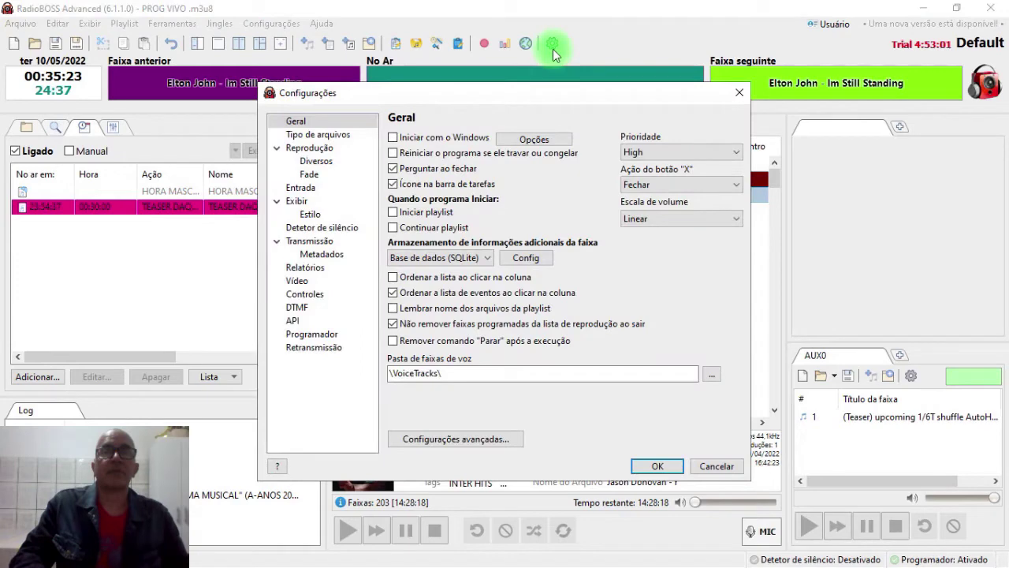
pyautogui.click(316, 135)
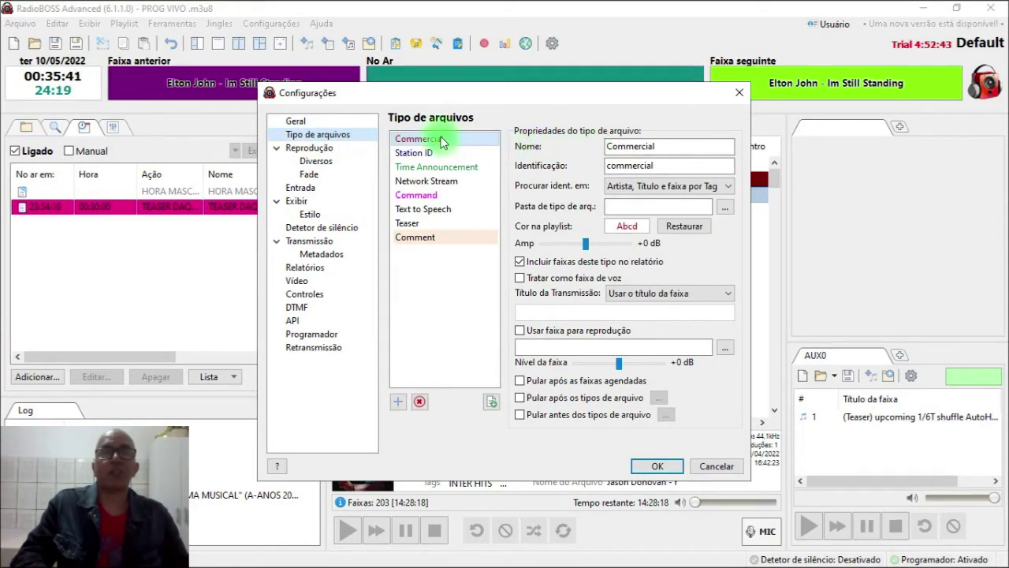
pyautogui.click(664, 146)
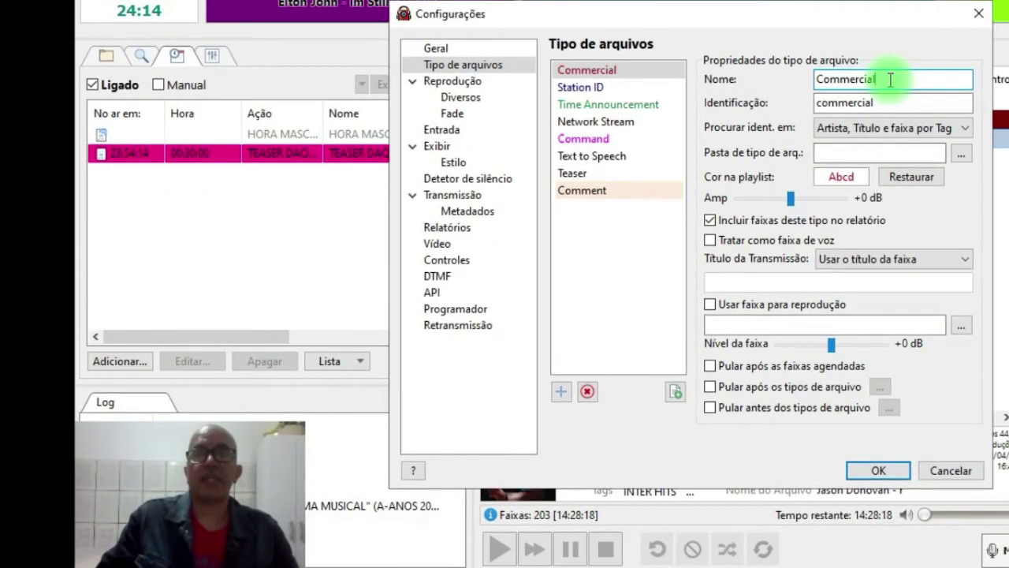
pyautogui.press('BackSpace')
pyautogui.press('BackSpace')
pyautogui.press('BackSpace')
pyautogui.press('BackSpace')
pyautogui.press('BackSpace')
pyautogui.press('BackSpace')
pyautogui.press('BackSpace')
pyautogui.press('BackSpace')
pyautogui.press('BackSpace')
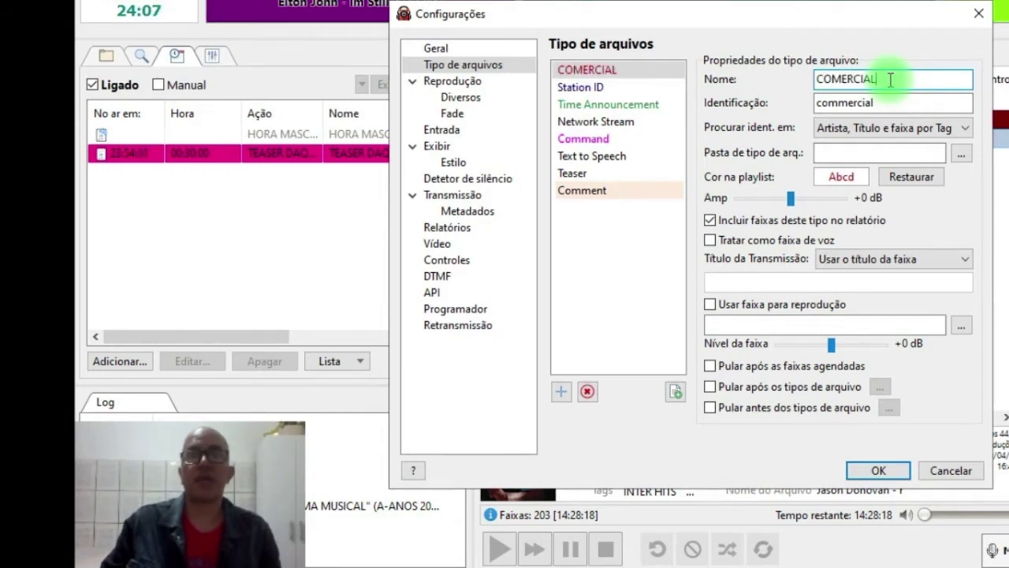
# Copy the name COMERCIAL into the file type's identification (Identificação), replacing the existing text.
pyautogui.moveTo(890, 79); pyautogui.dragTo(815, 73)
pyautogui.hotkey('ctrl', 'c')
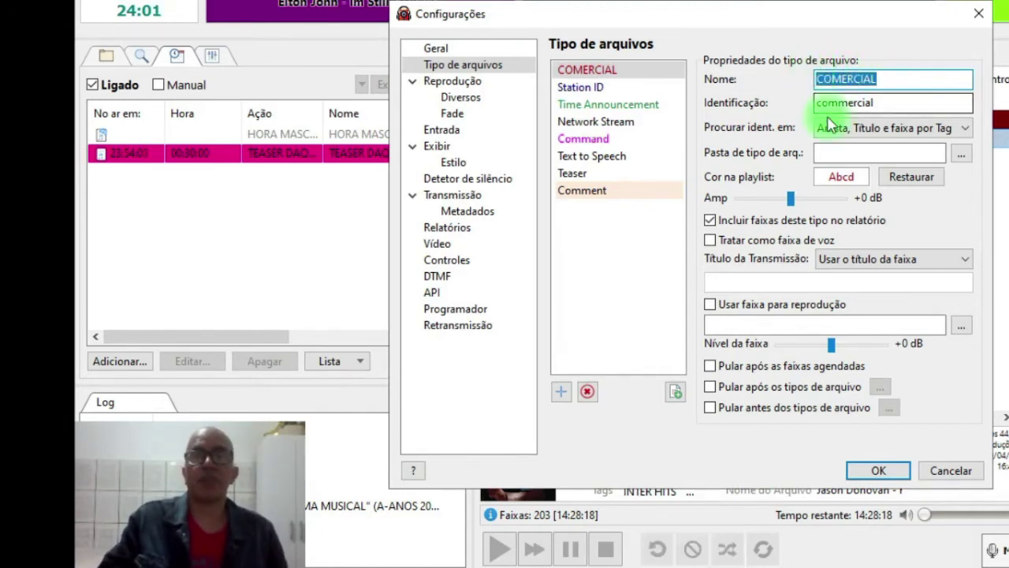
pyautogui.click(837, 104)
pyautogui.moveTo(884, 104); pyautogui.dragTo(815, 108)
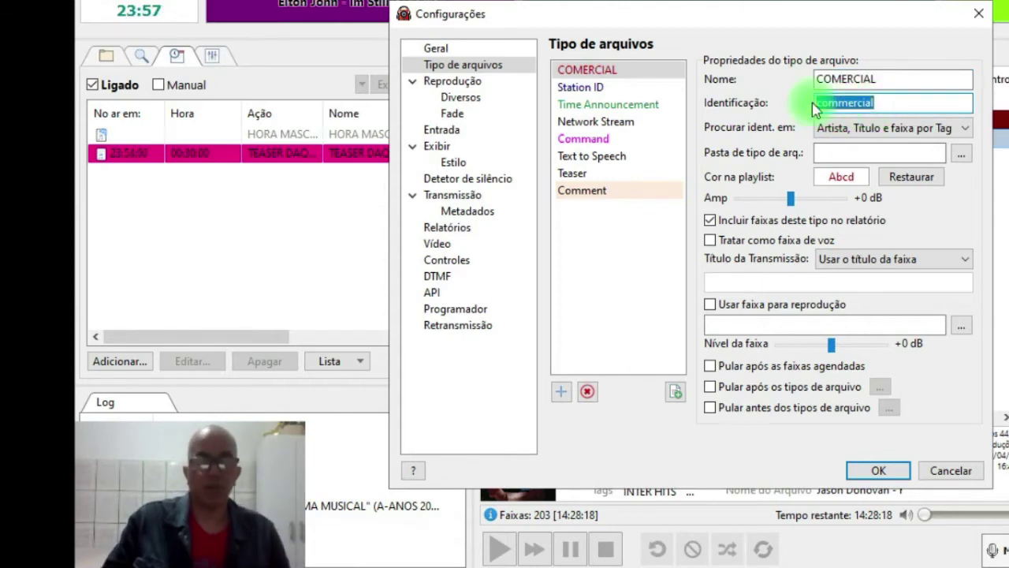
pyautogui.hotkey('ctrl', 'v')
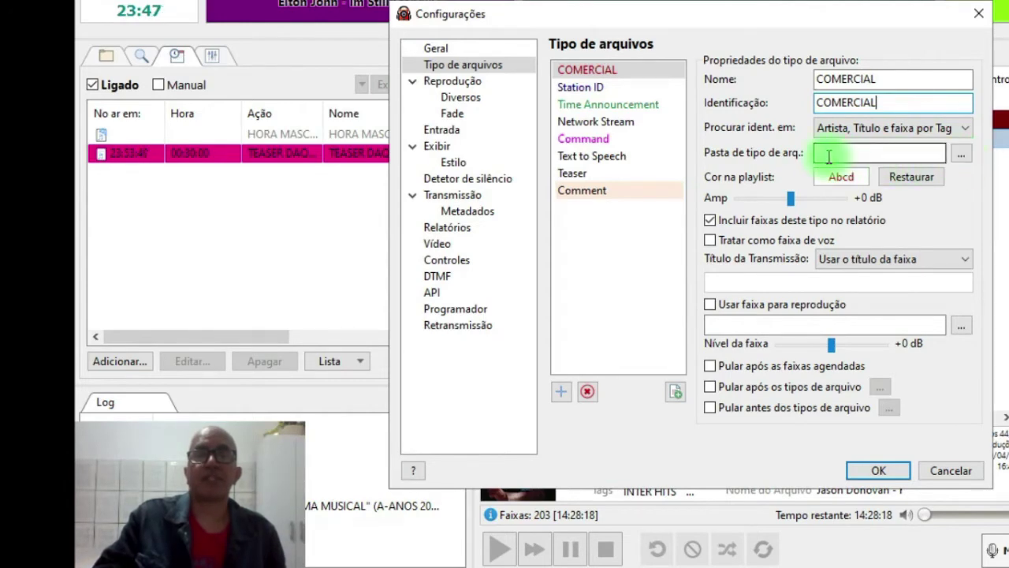
# Set the COMERCIAL file type's folder to COMERCIAL inside ARQUIVO MEMORIA on drive C:.
pyautogui.click(963, 153)
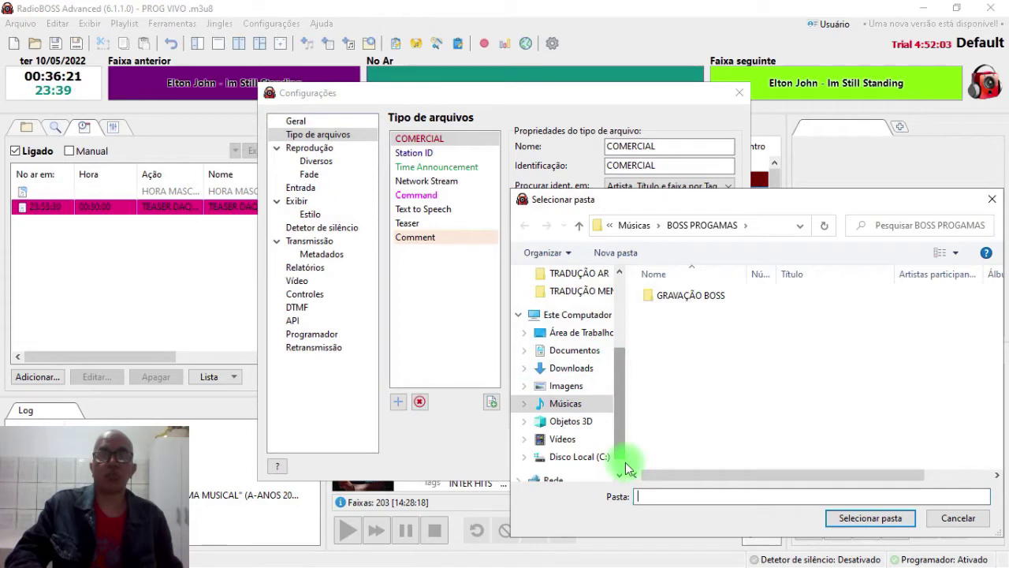
pyautogui.click(597, 458)
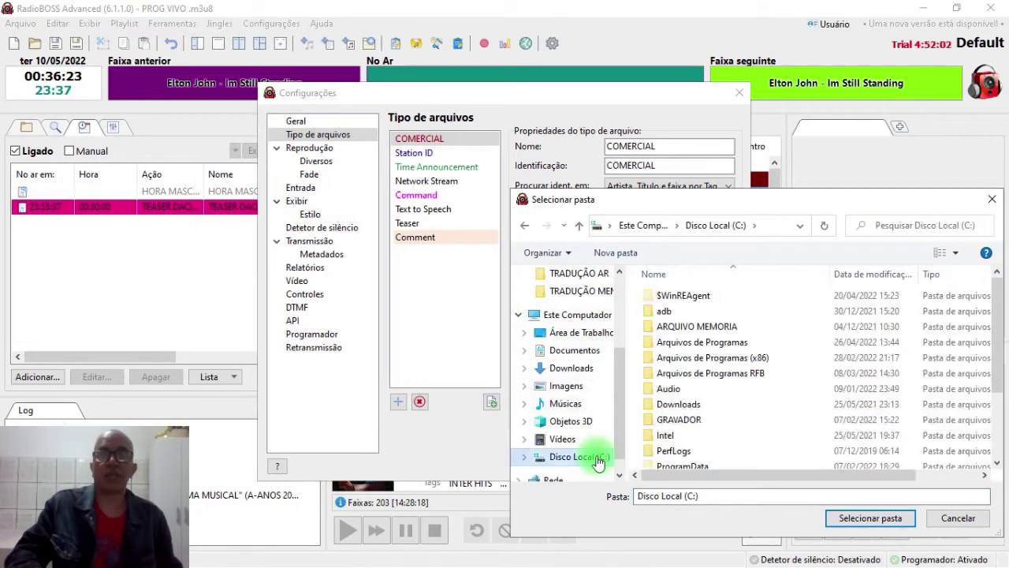
pyautogui.click(708, 330)
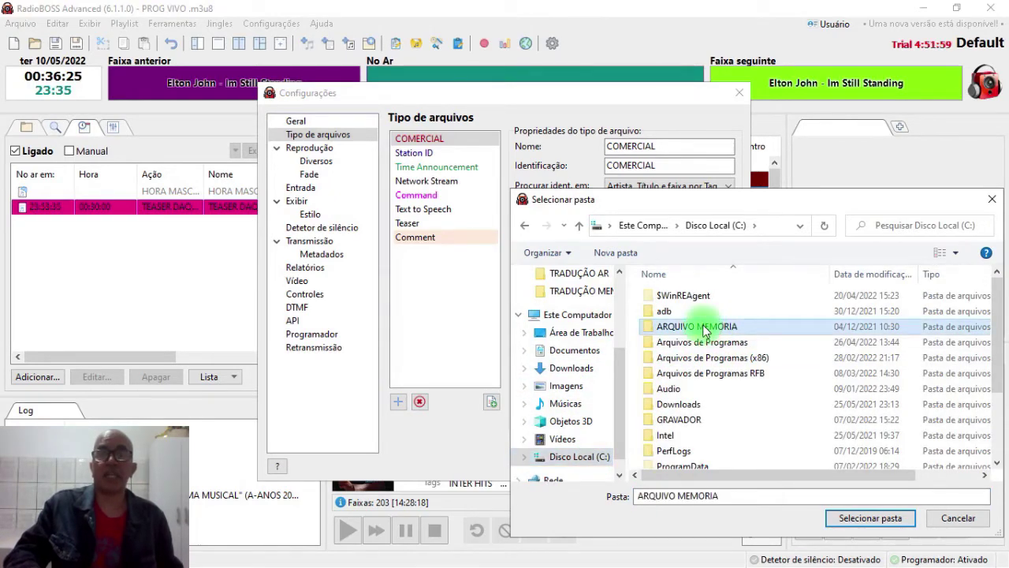
pyautogui.doubleClick(702, 328)
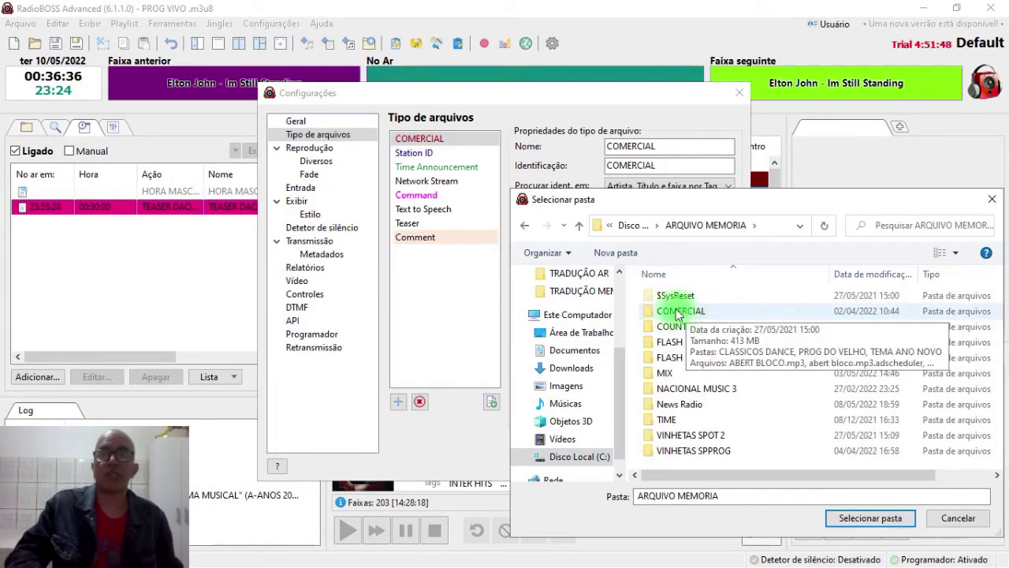
pyautogui.click(688, 315)
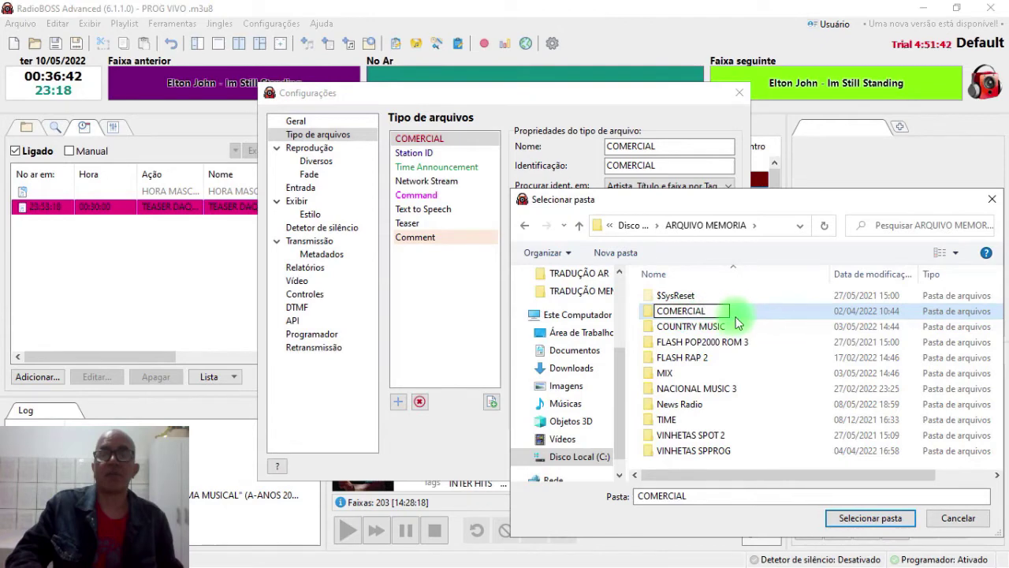
pyautogui.doubleClick(701, 313)
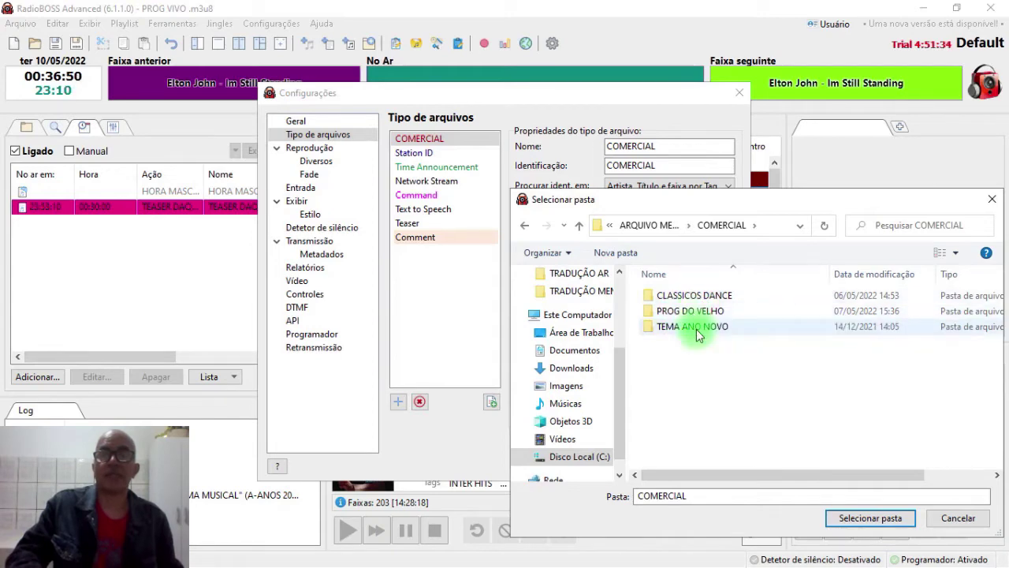
pyautogui.moveTo(698, 335)
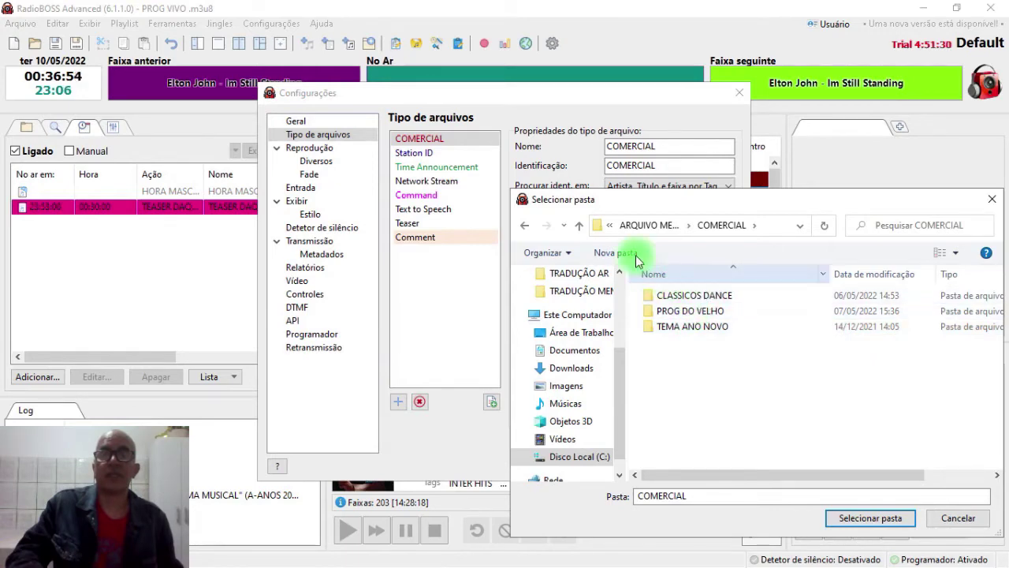
pyautogui.click(582, 231)
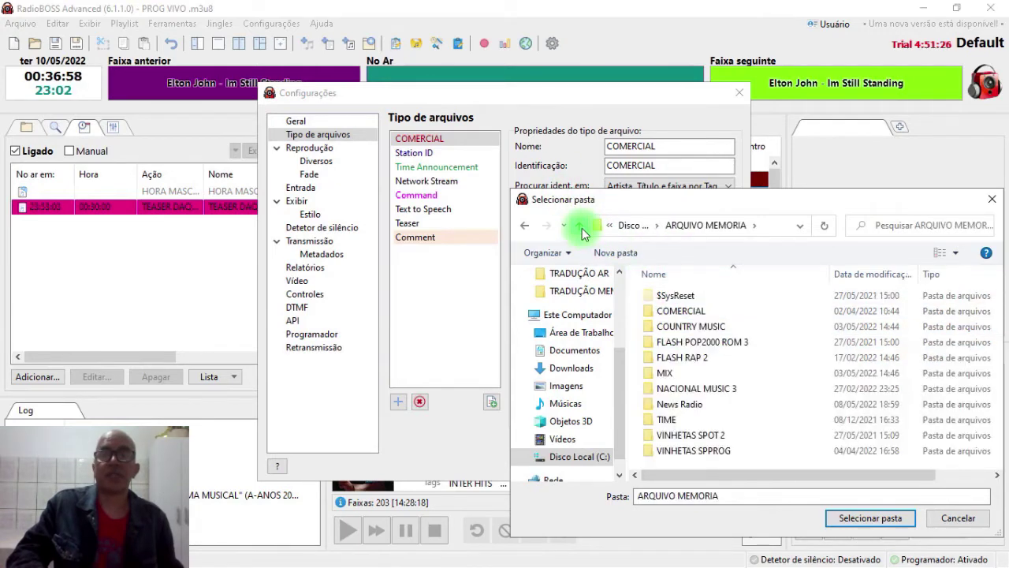
pyautogui.click(691, 316)
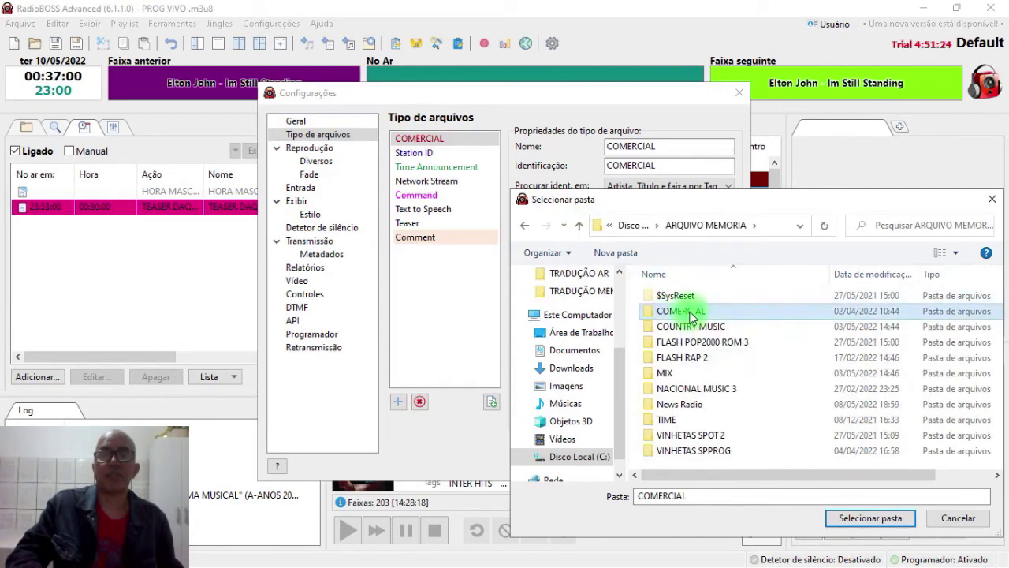
pyautogui.moveTo(744, 345)
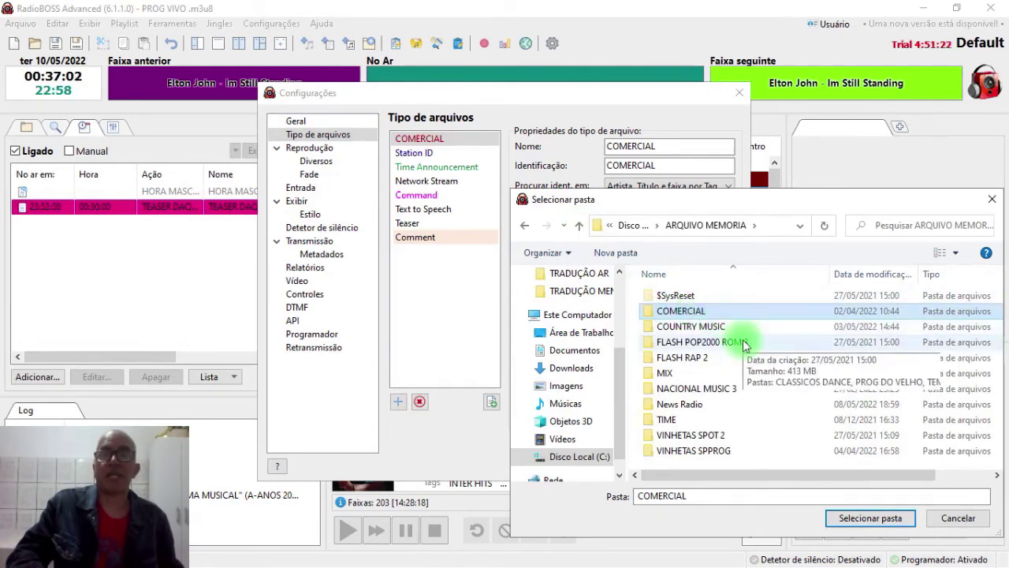
pyautogui.click(886, 522)
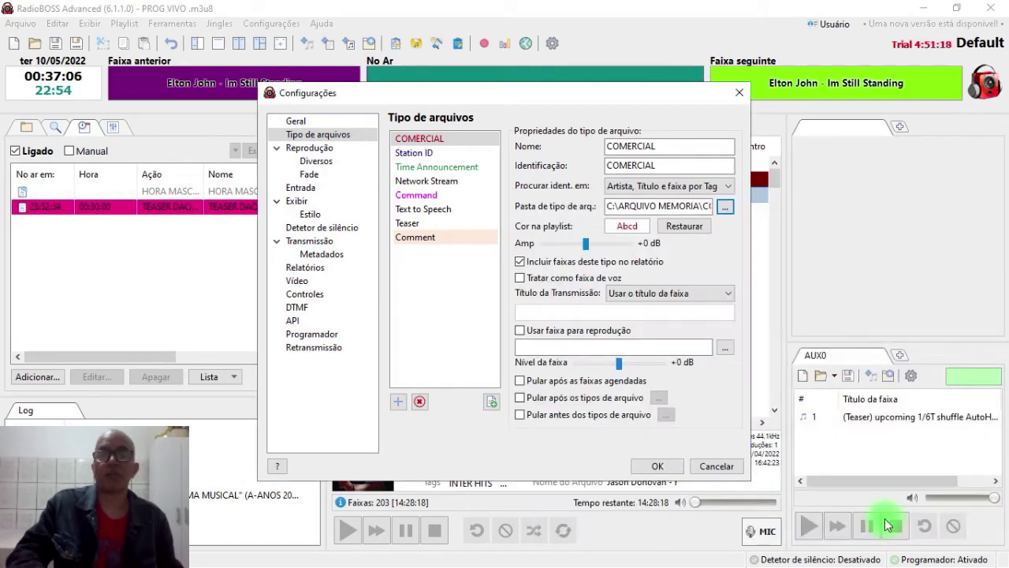
# Restore the COMERCIAL type's default playlist colour, set its background to bright green (0, 255, 64) and save the settings.
pyautogui.click(662, 226)
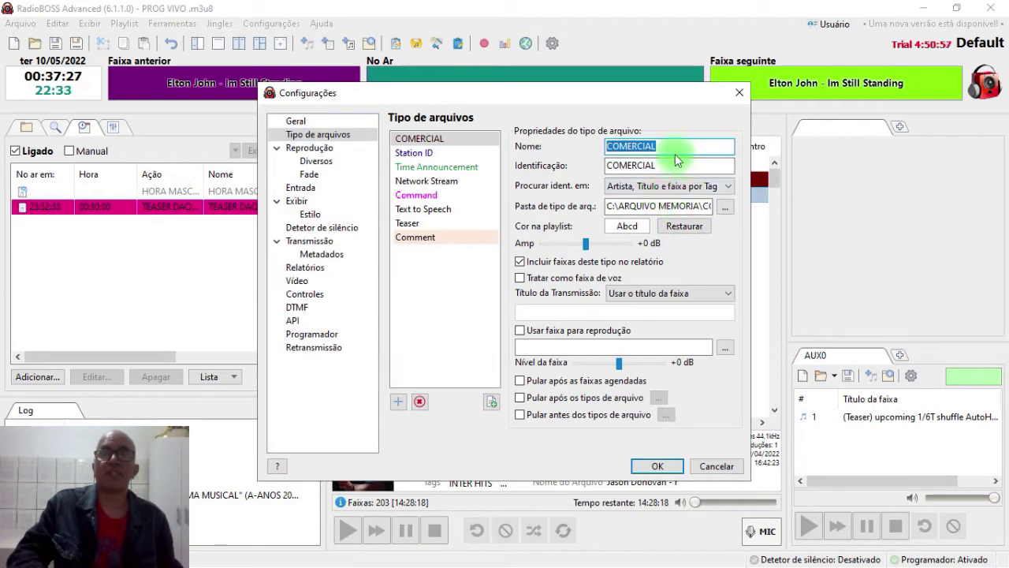
pyautogui.click(645, 226)
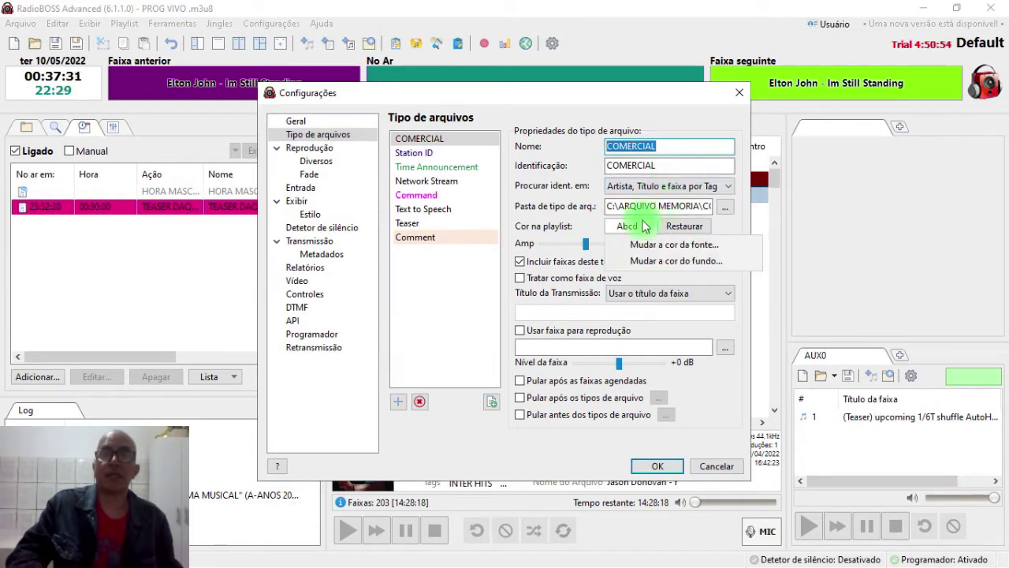
pyautogui.click(661, 263)
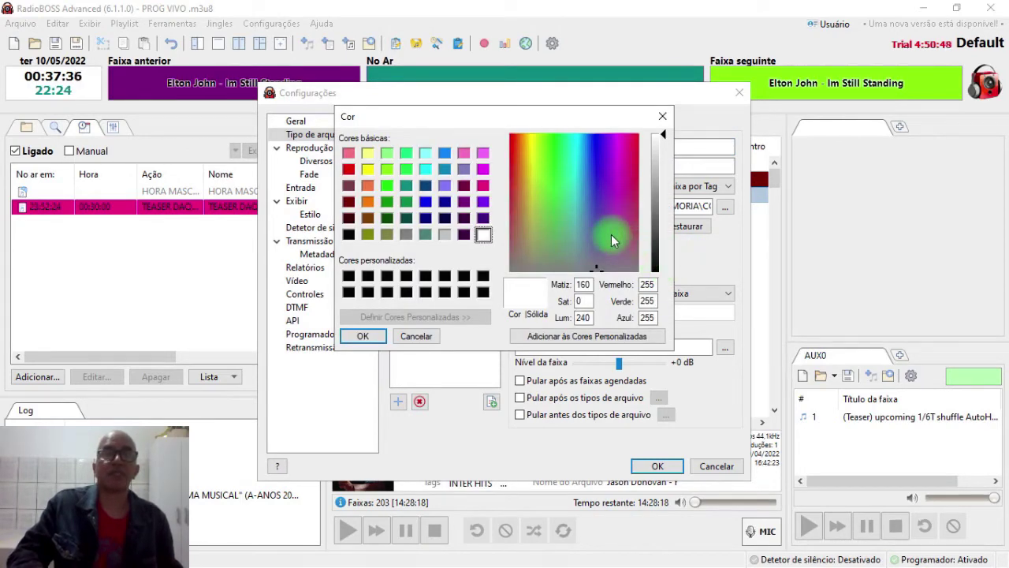
pyautogui.click(385, 169)
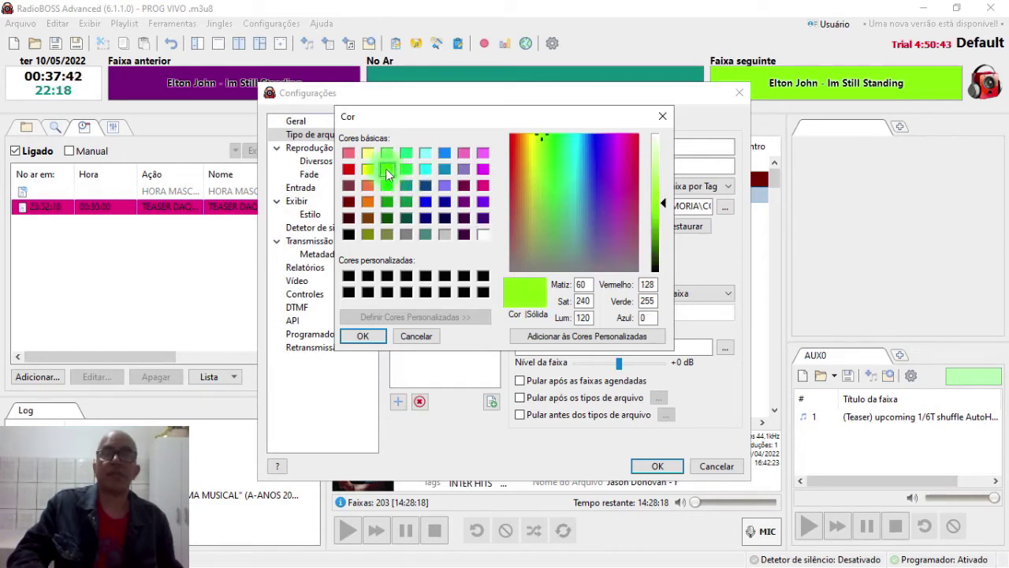
pyautogui.click(406, 169)
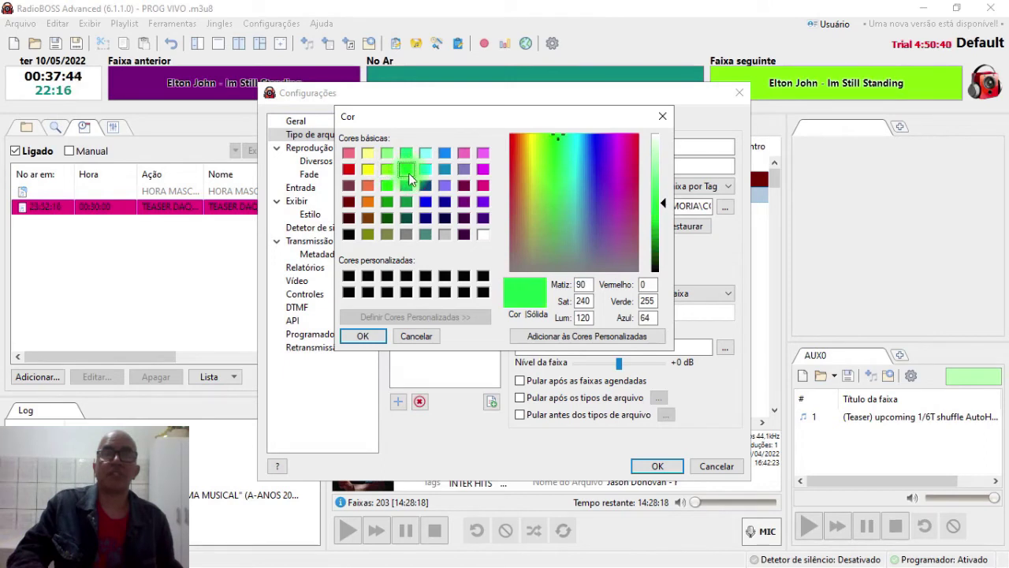
pyautogui.click(409, 153)
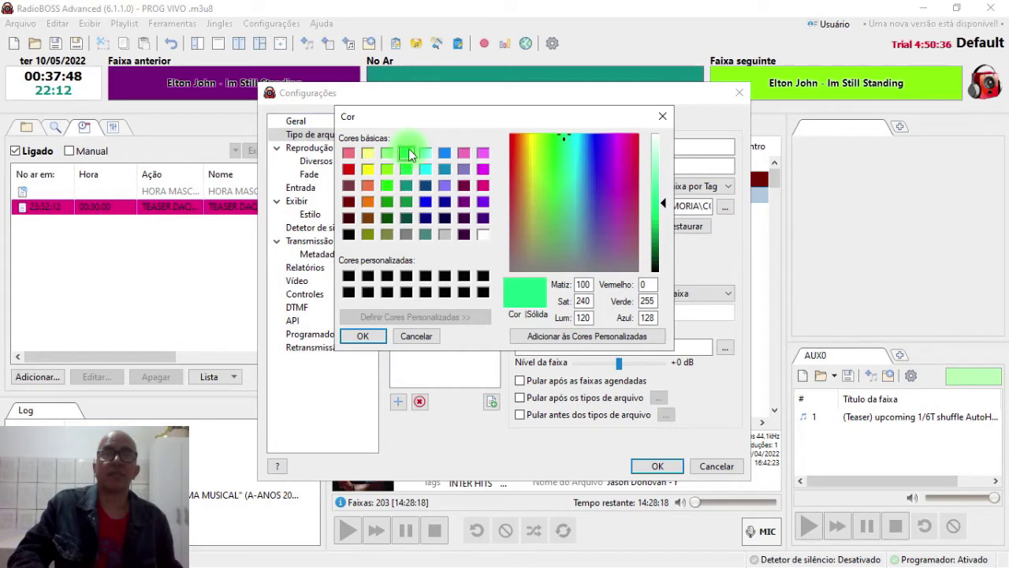
pyautogui.click(407, 168)
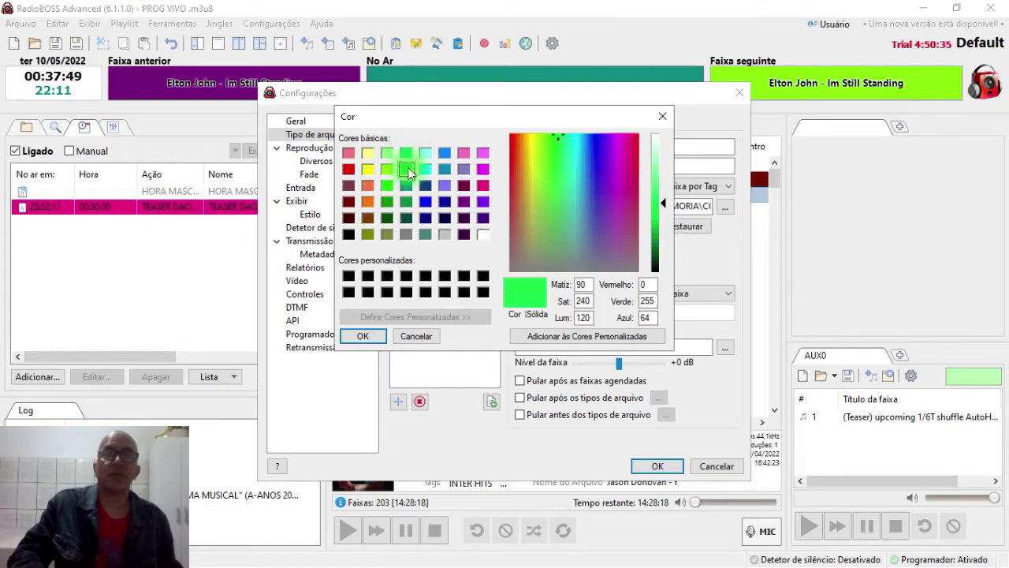
pyautogui.click(364, 337)
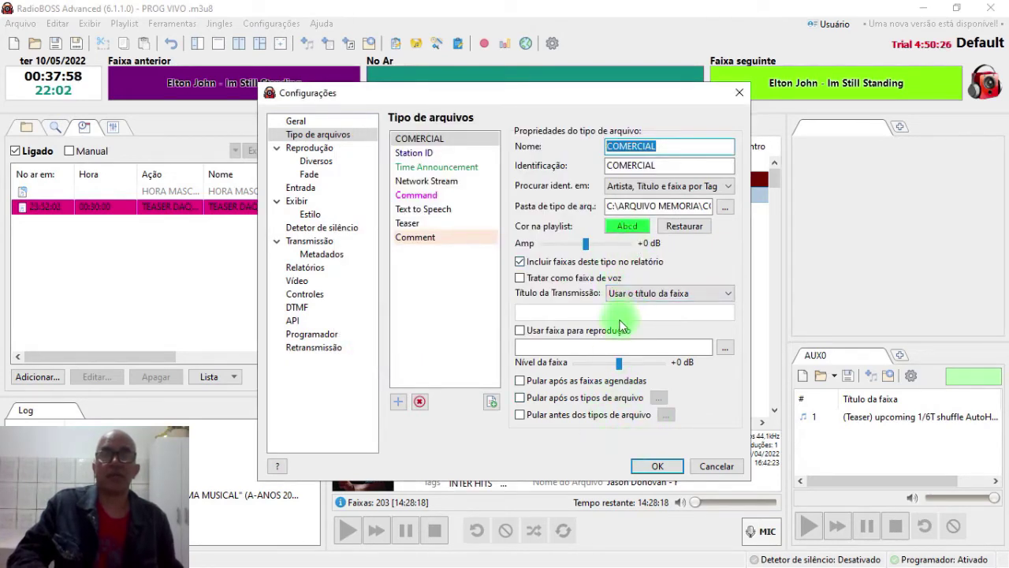
pyautogui.click(659, 467)
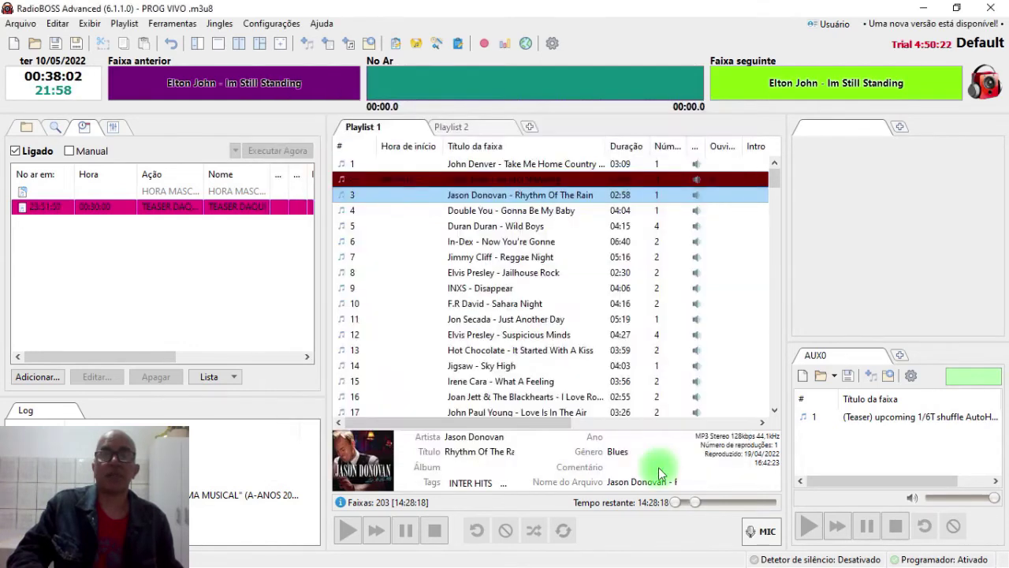
# Reopen the file type settings, add a new file type and set its folder to COUNTRY MUSIC inside ARQUIVO MEMORIA.
pyautogui.click(552, 43)
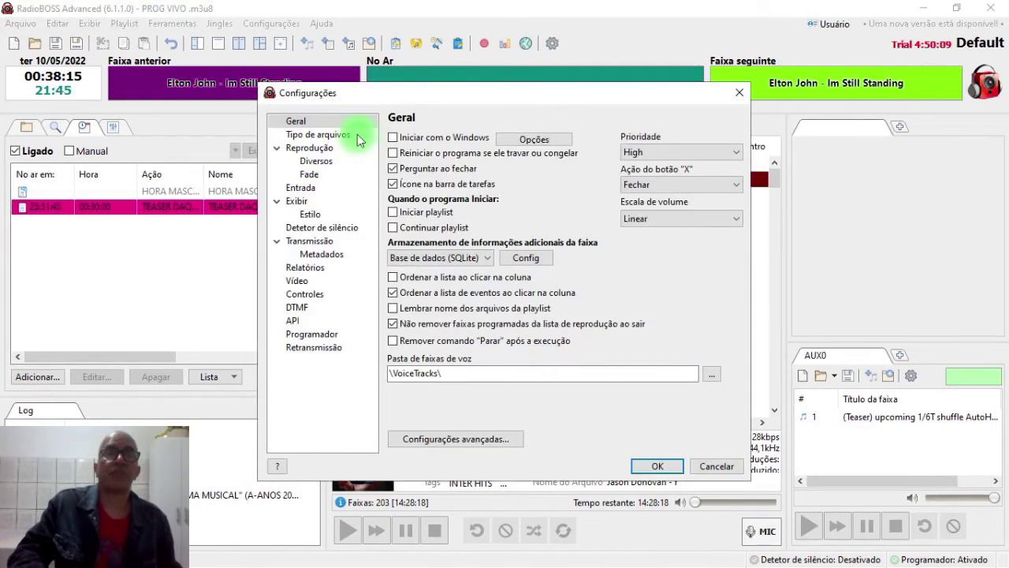
pyautogui.click(331, 135)
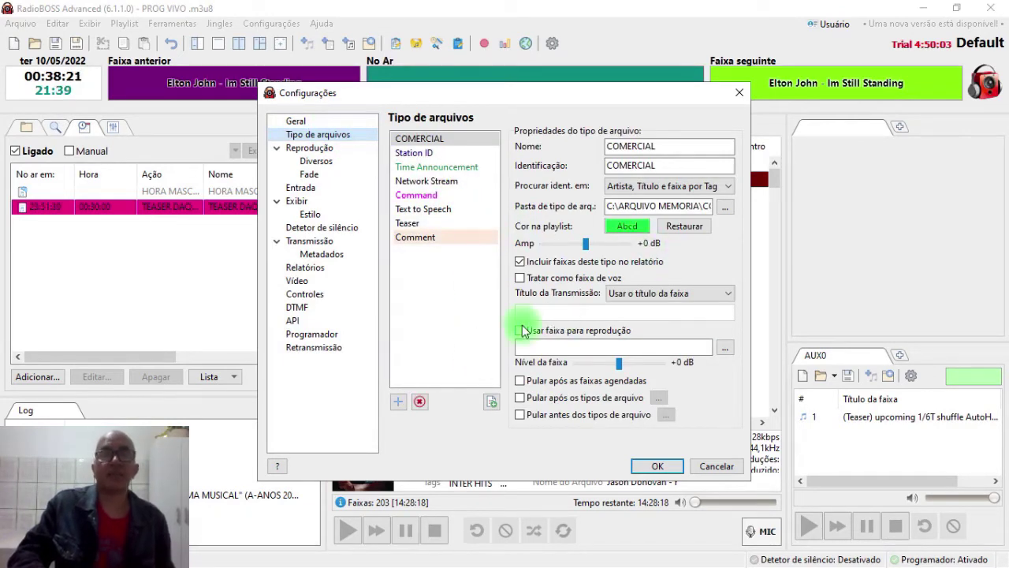
pyautogui.click(396, 404)
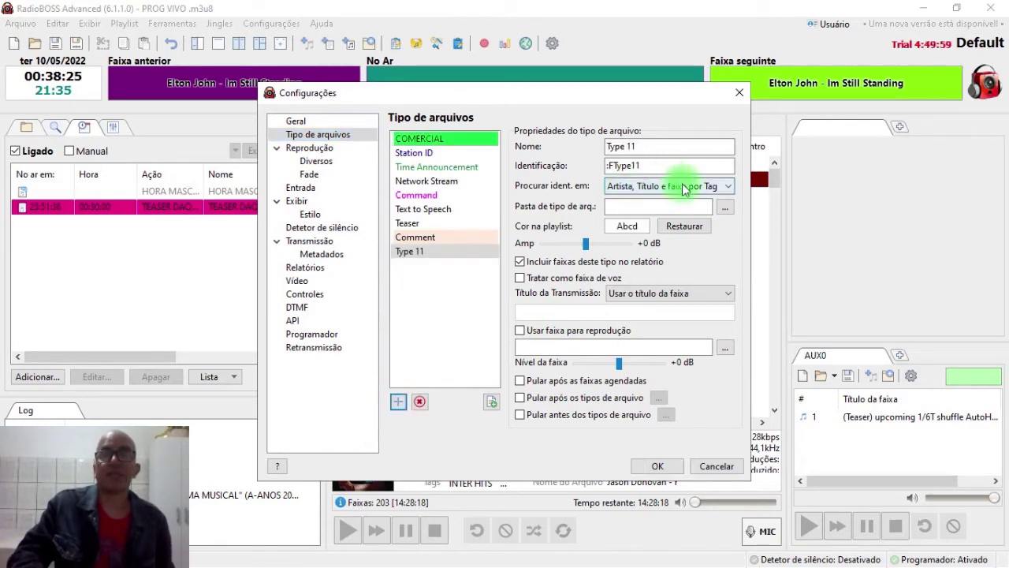
pyautogui.click(724, 205)
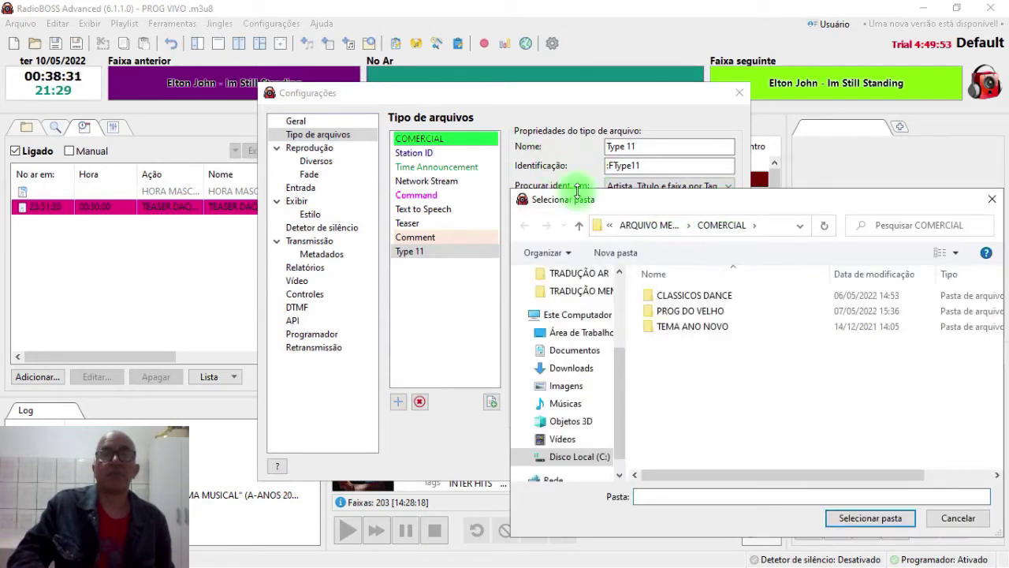
pyautogui.click(582, 228)
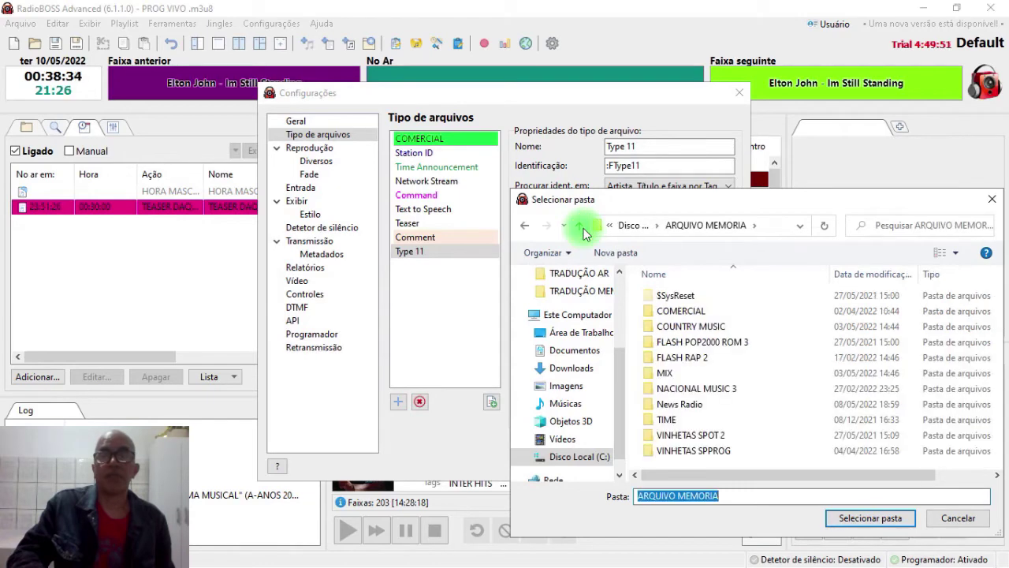
pyautogui.click(704, 328)
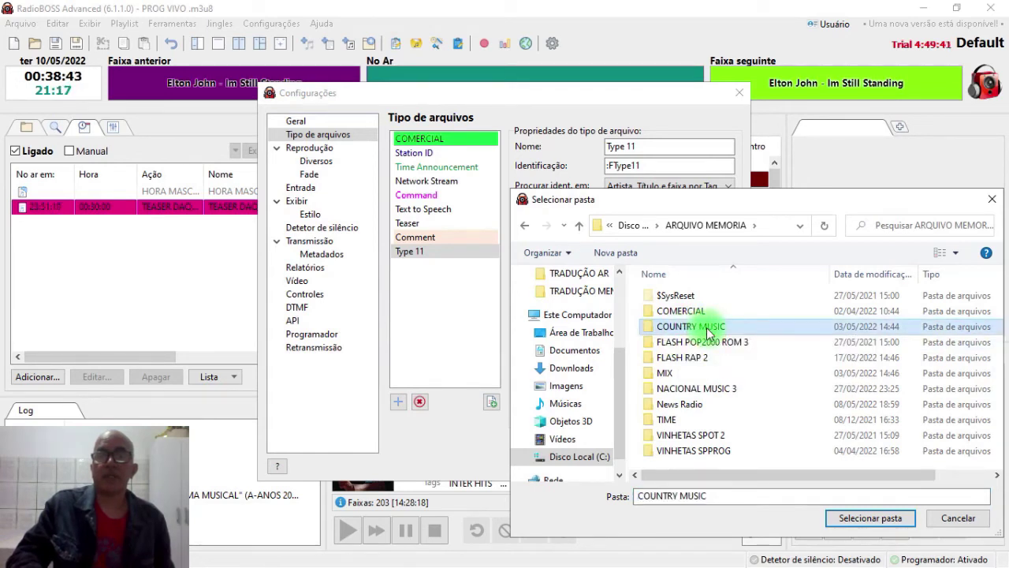
pyautogui.click(861, 520)
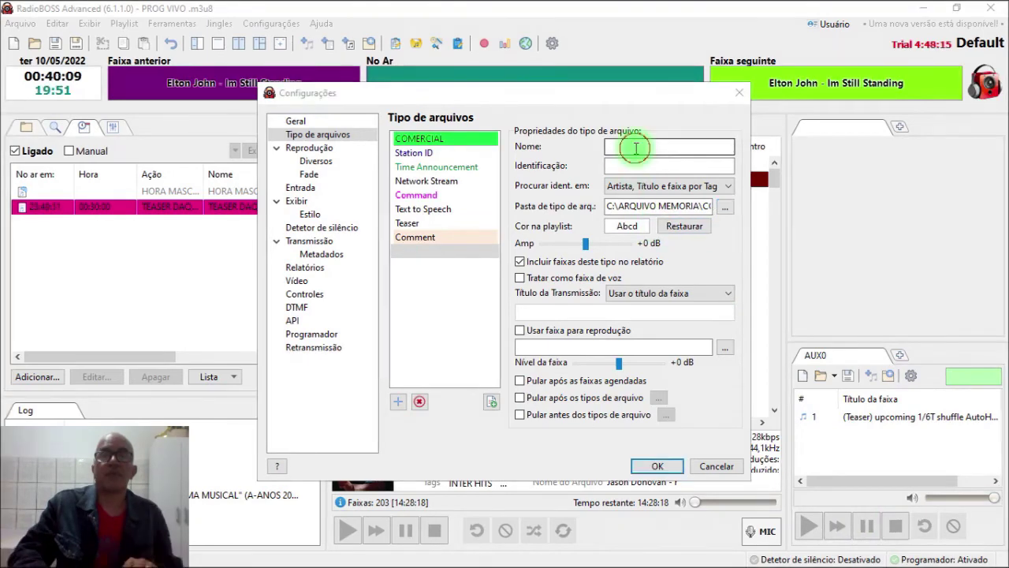
# Enter COUNTRI as both the name (Nome) and the identification (Identificação) of the new file type.
pyautogui.click(635, 148)
pyautogui.write('COU')
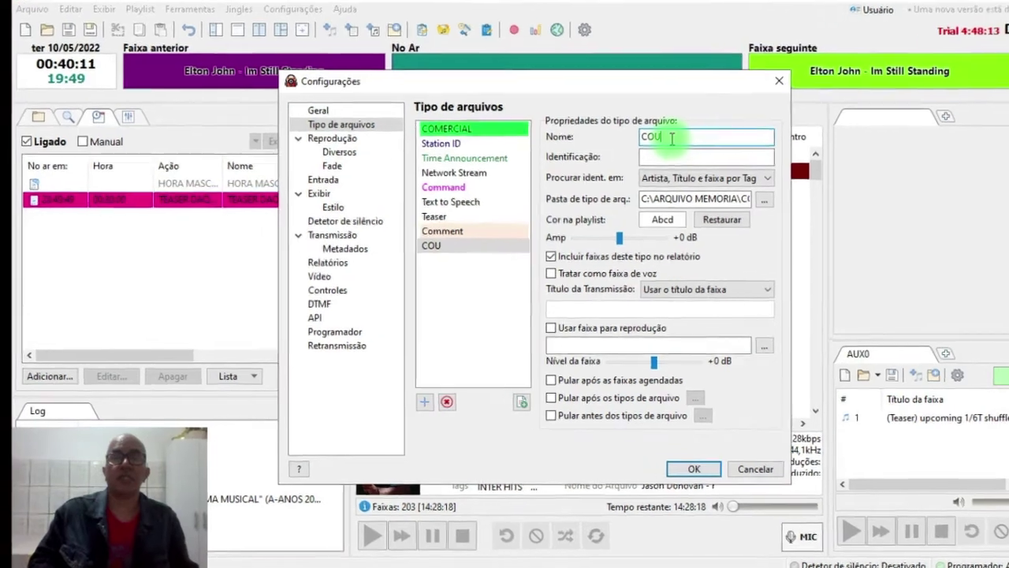
pyautogui.write('NTRI')
pyautogui.click(639, 165)
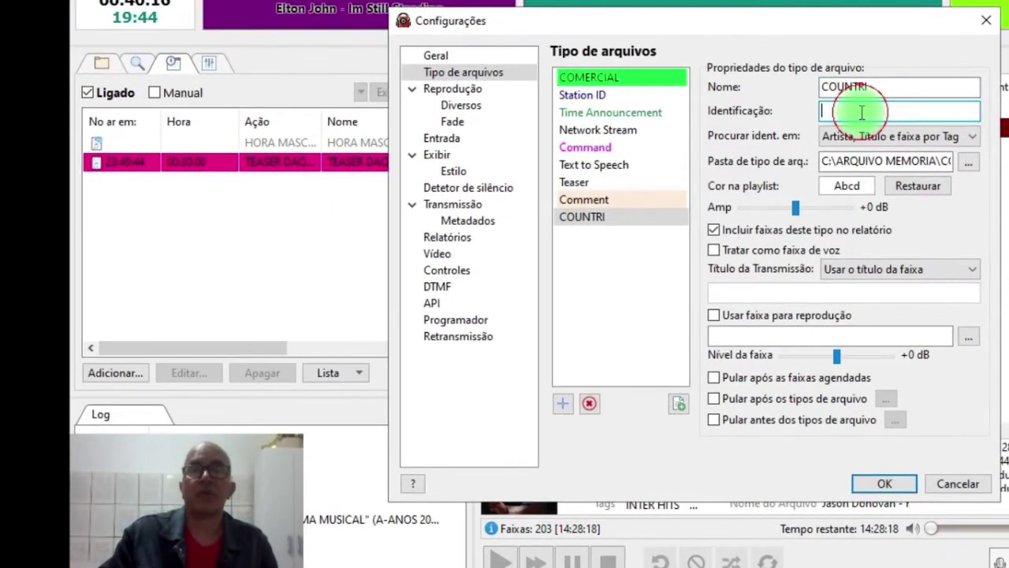
pyautogui.write('COUN')
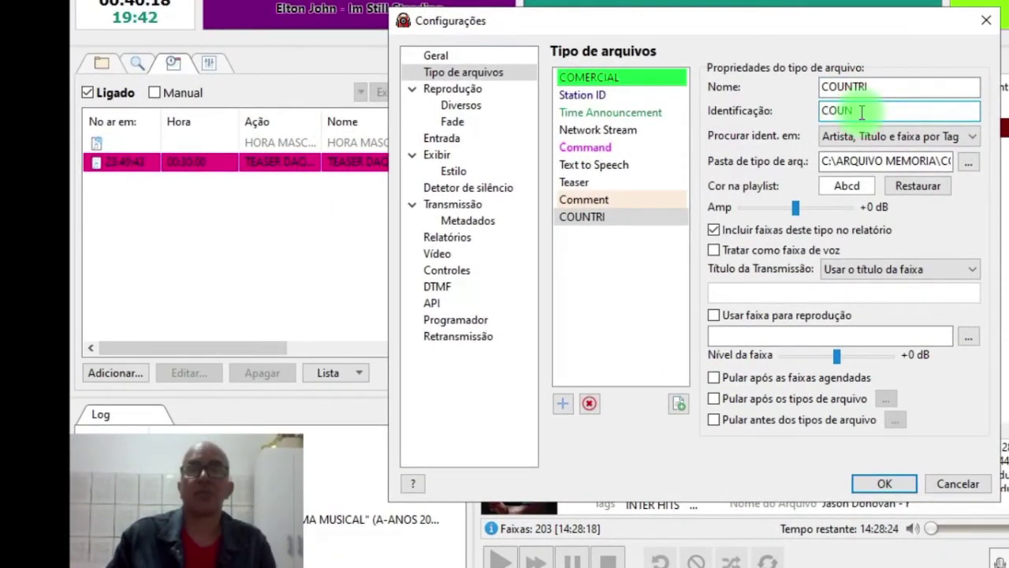
pyautogui.write('TRI')
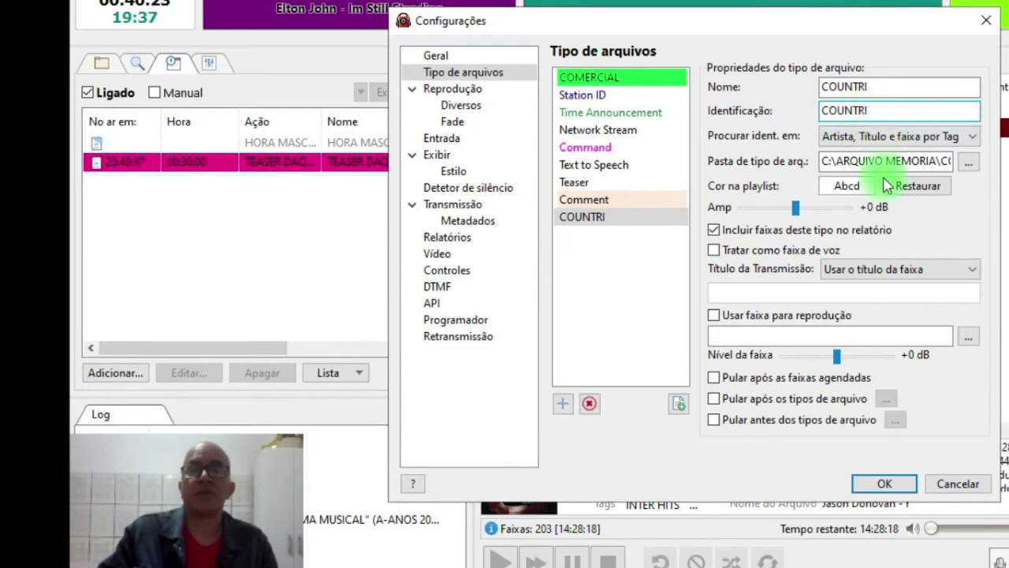
# Set the COUNTRI type's playlist background colour to dark red (128, 64, 64).
pyautogui.click(855, 190)
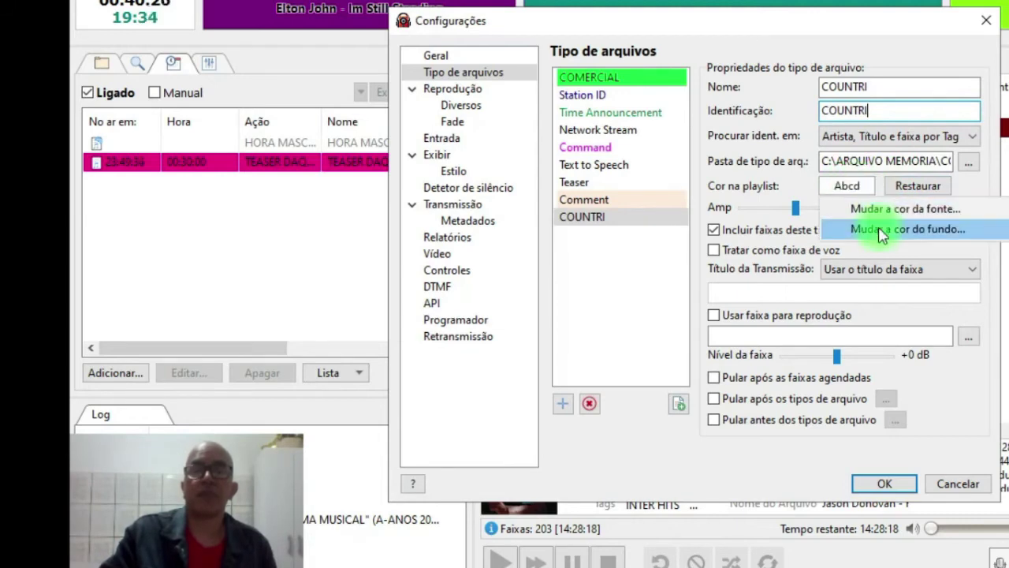
pyautogui.click(881, 231)
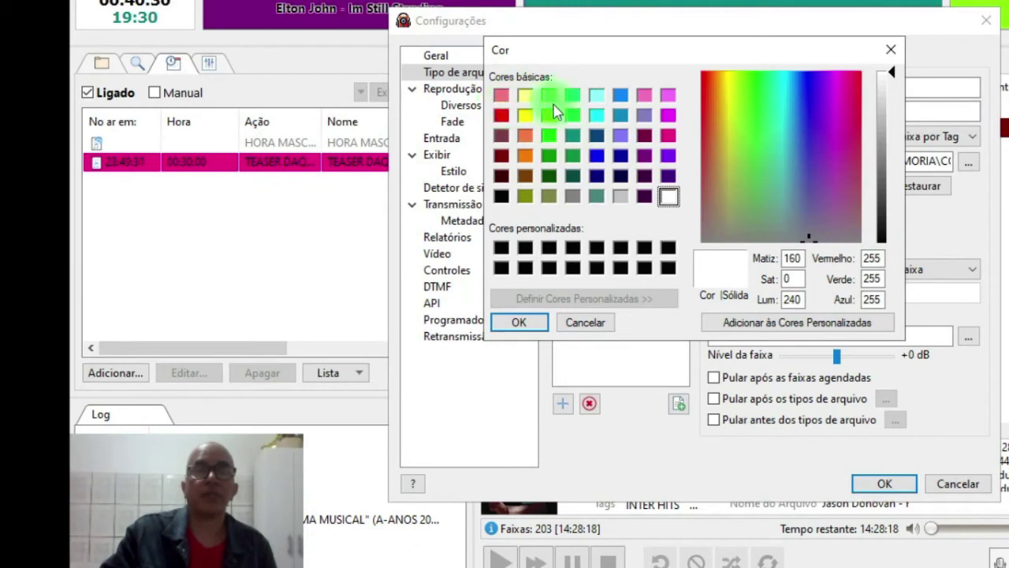
pyautogui.click(503, 139)
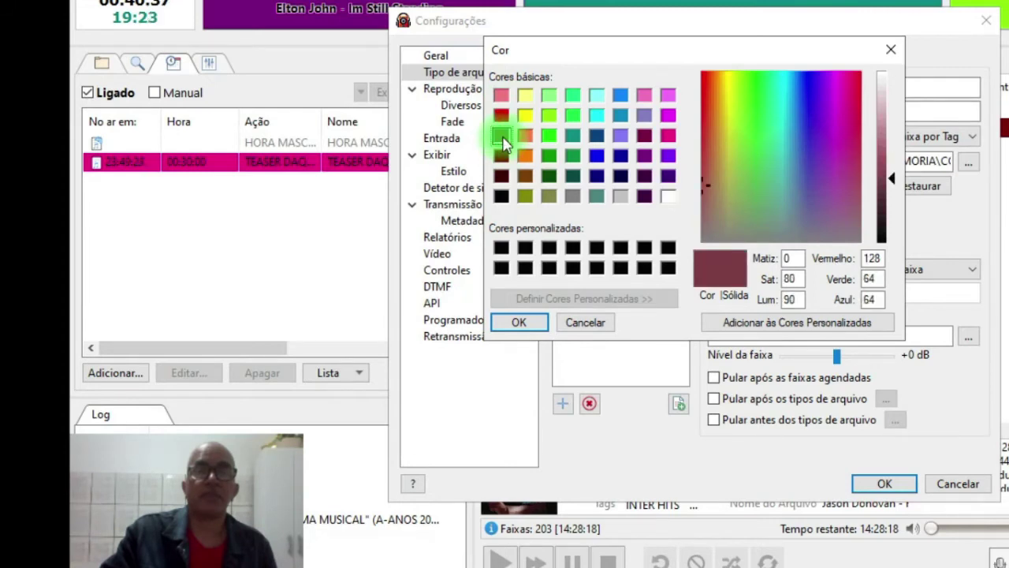
pyautogui.click(519, 322)
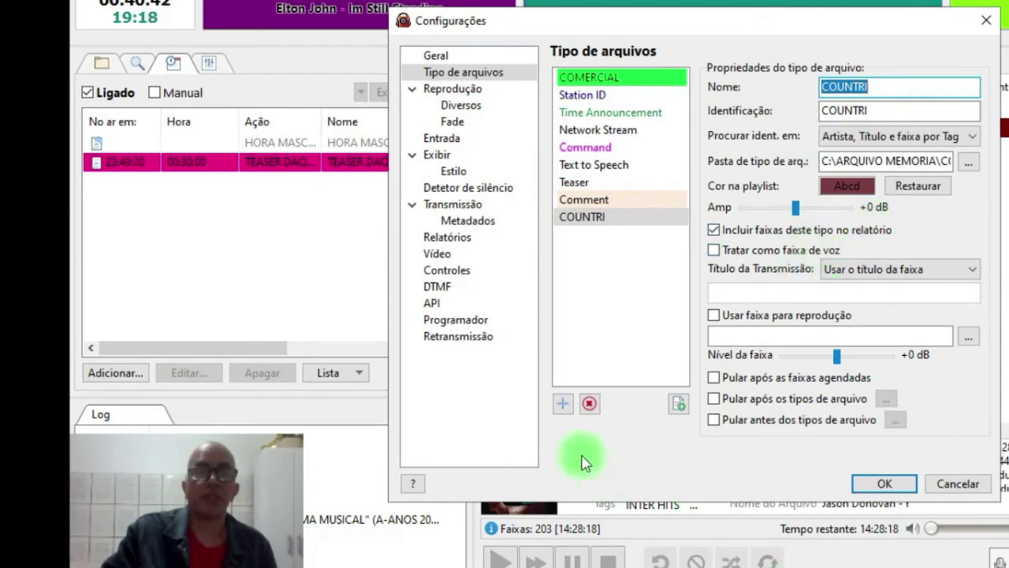
# Add another file type and set its folder to VINHETAS SPOT 2 inside ARQUIVO MEMORIA on drive C:.
pyautogui.click(562, 406)
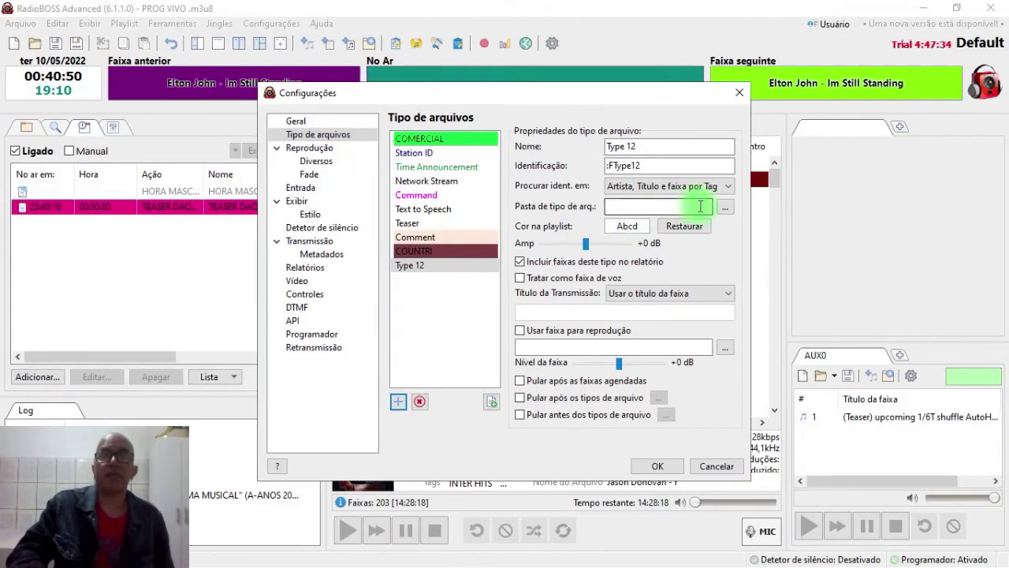
pyautogui.click(722, 211)
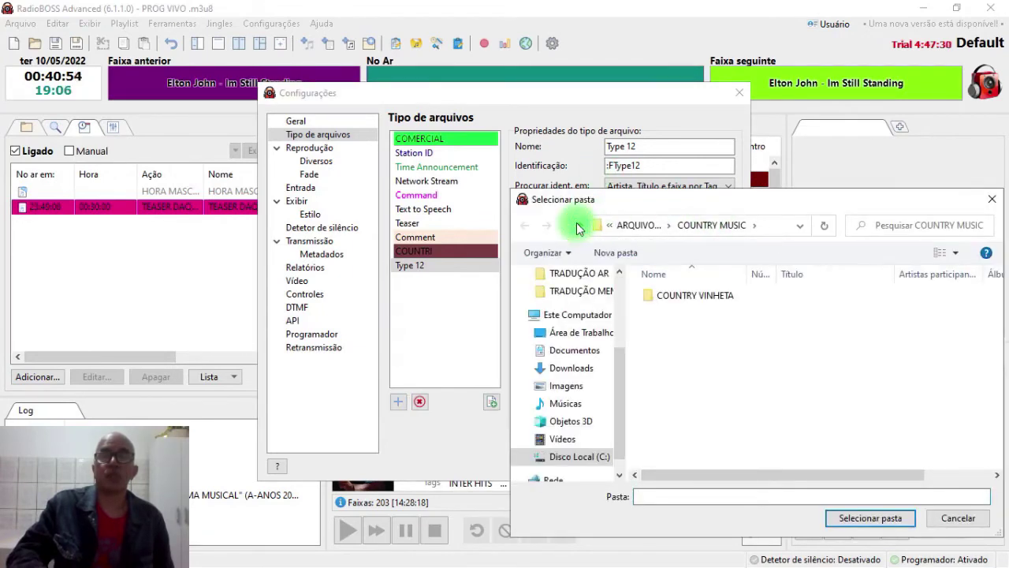
pyautogui.click(576, 226)
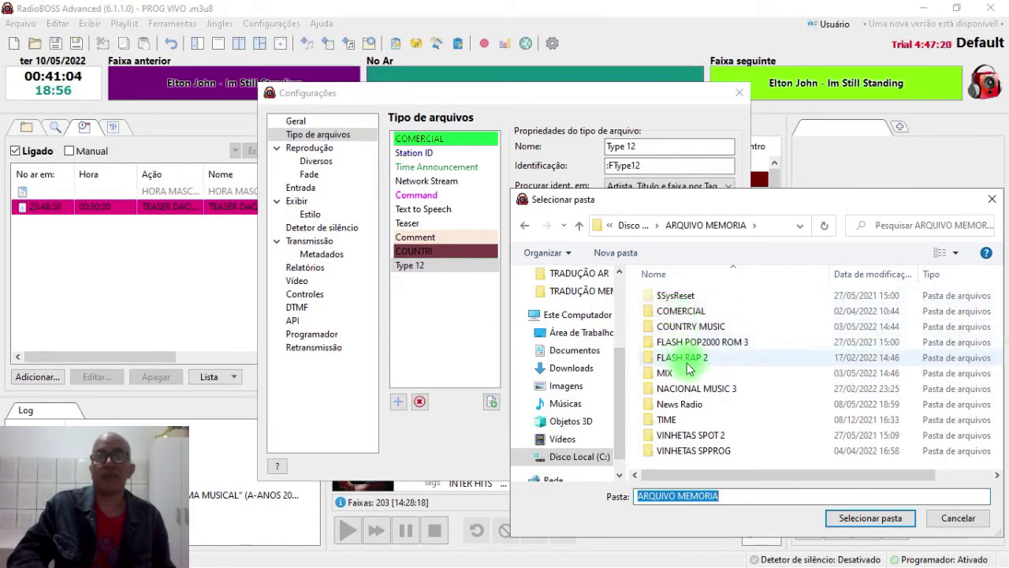
pyautogui.click(581, 229)
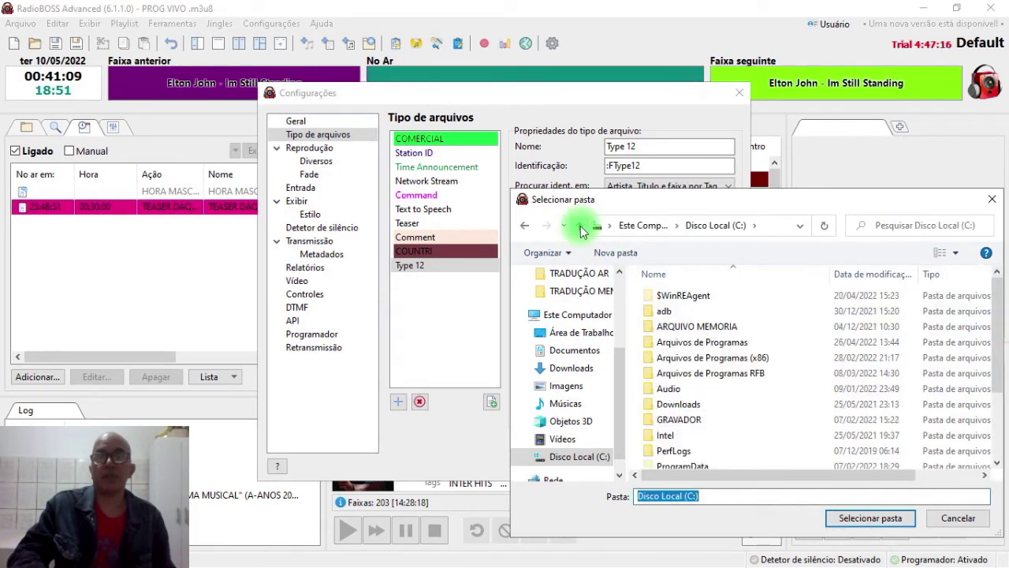
pyautogui.click(687, 329)
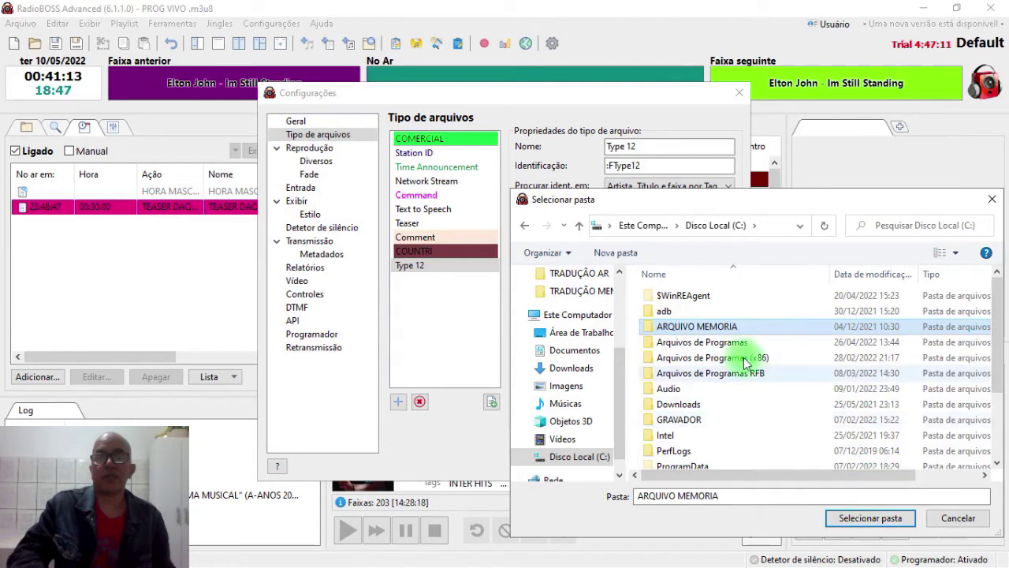
pyautogui.doubleClick(707, 333)
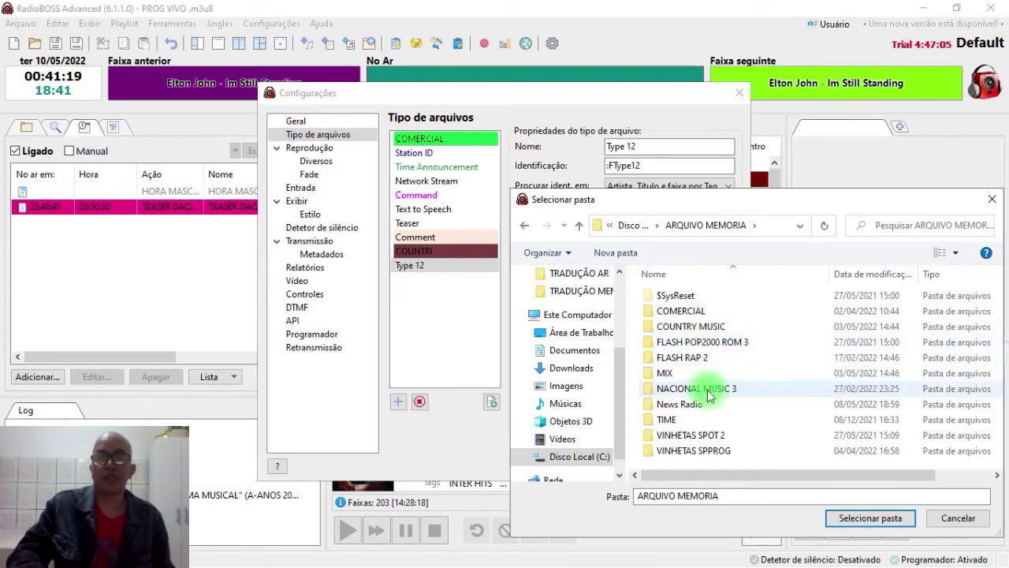
pyautogui.click(690, 435)
pyautogui.click(870, 518)
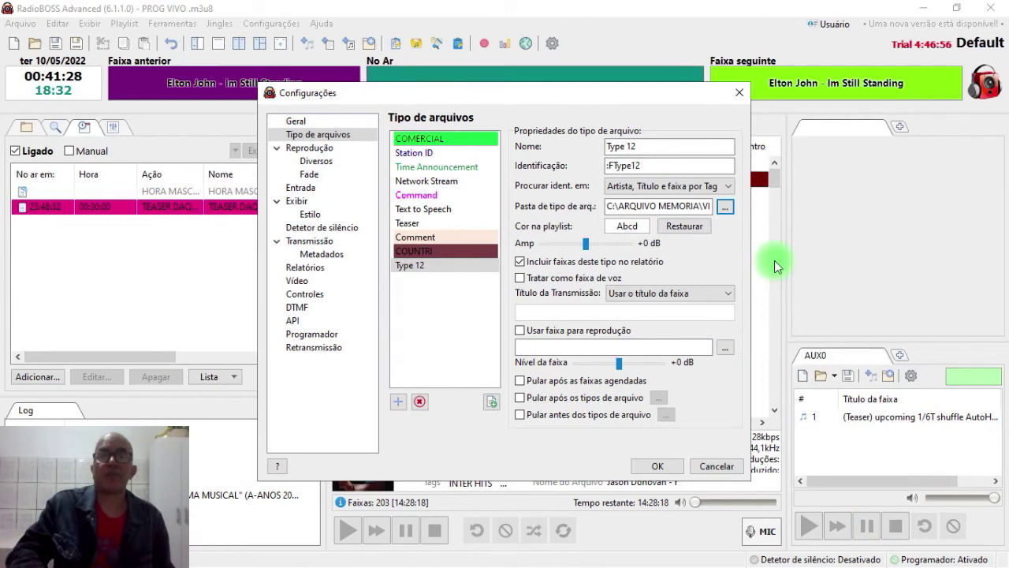
# Set the newly added file type's playlist background colour to yellow (255, 255, 0).
pyautogui.click(629, 226)
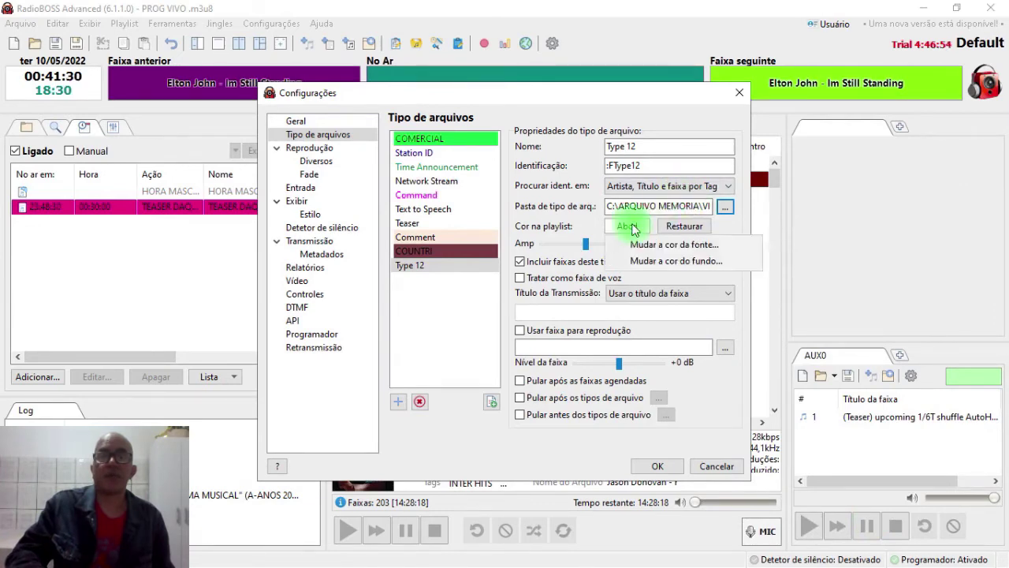
pyautogui.click(659, 261)
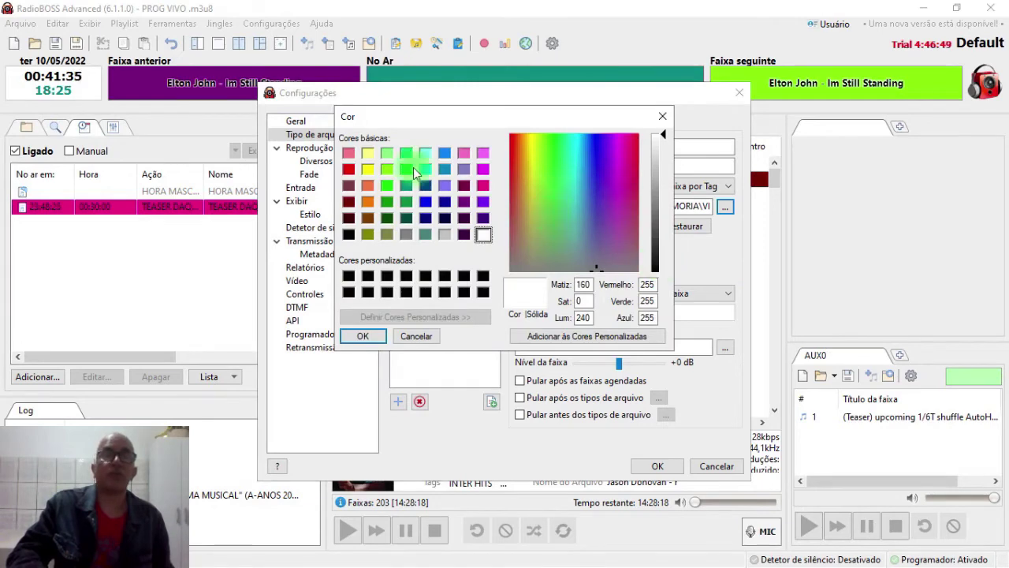
pyautogui.click(369, 170)
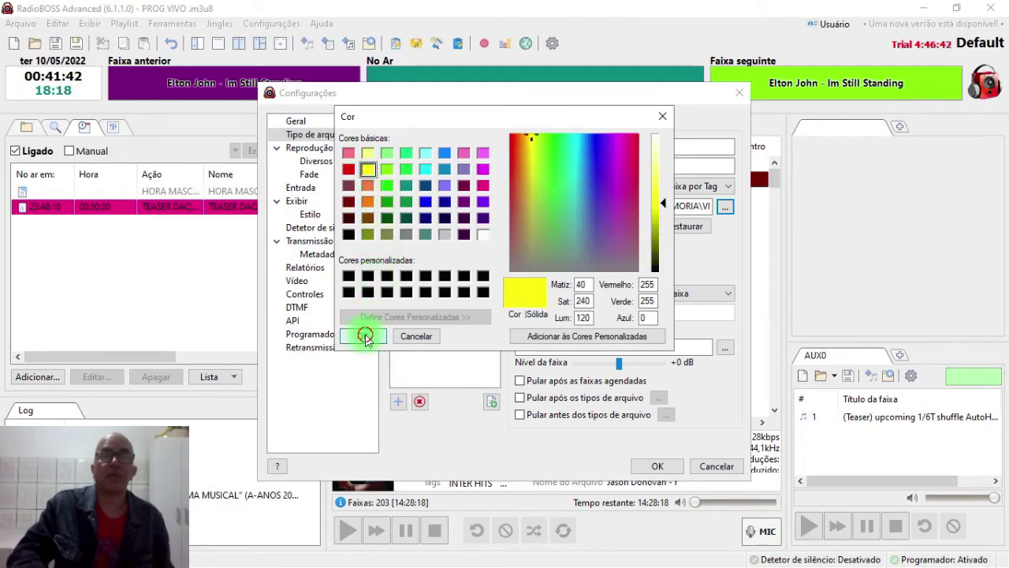
pyautogui.click(365, 336)
# Replace the yellow file type's default name with VNHT PROG.
pyautogui.click(662, 147)
pyautogui.press('BackSpace')
pyautogui.press('BackSpace')
pyautogui.press('BackSpace')
pyautogui.press('BackSpace')
pyautogui.press('BackSpace')
pyautogui.press('BackSpace')
pyautogui.press('BackSpace')
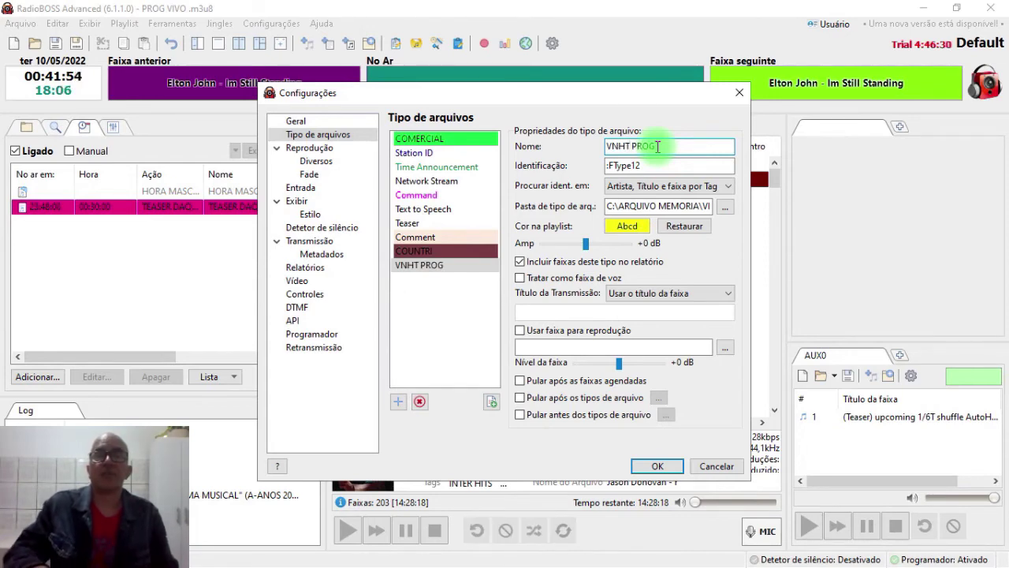
# Copy the VNHT PROG type's name into its identification, replacing the default identifier.
pyautogui.moveTo(664, 144); pyautogui.dragTo(596, 148)
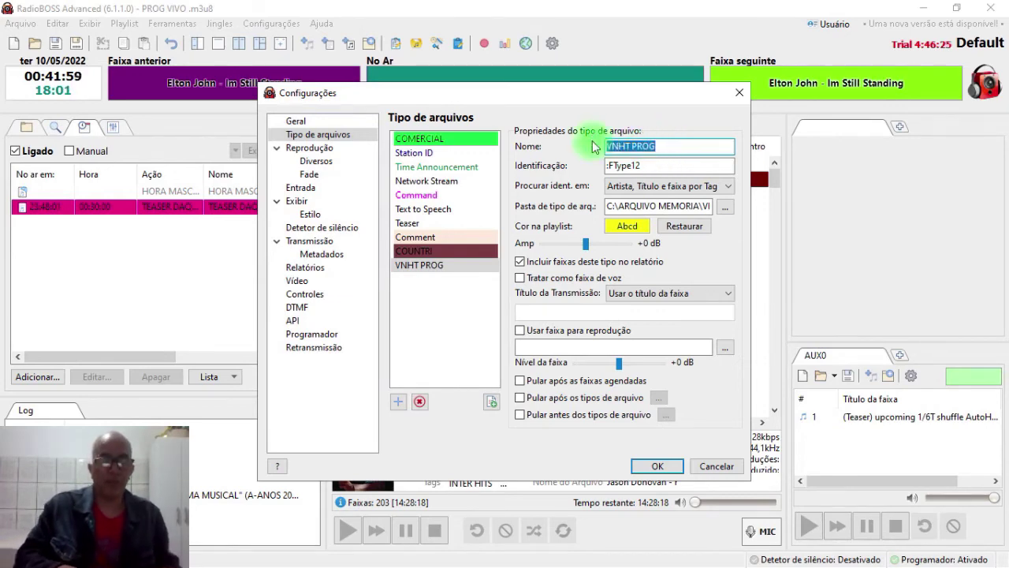
pyautogui.hotkey('ctrl', 'c')
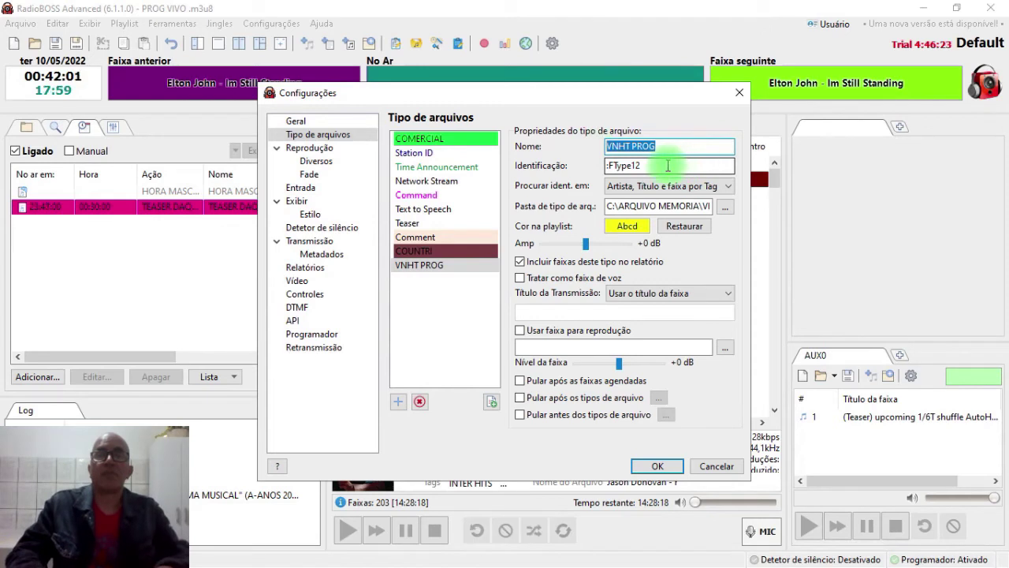
pyautogui.moveTo(667, 166); pyautogui.dragTo(581, 162)
pyautogui.hotkey('ctrl', 'v')
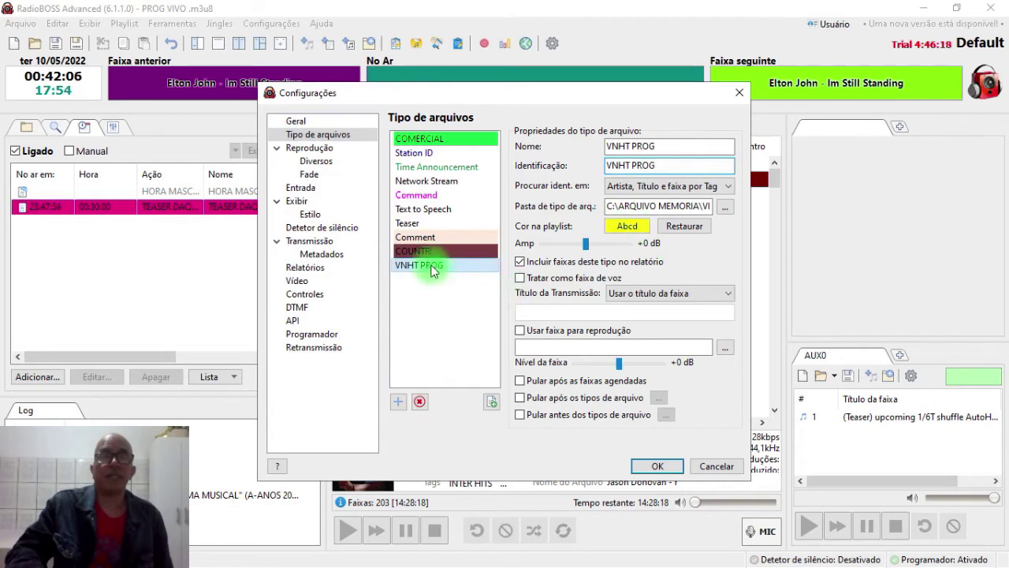
# Create a new file type after VNHT PROG and assign it the VINHETAS SPOT 2 folder inside ARQUIVO MEMORIA.
pyautogui.click(399, 402)
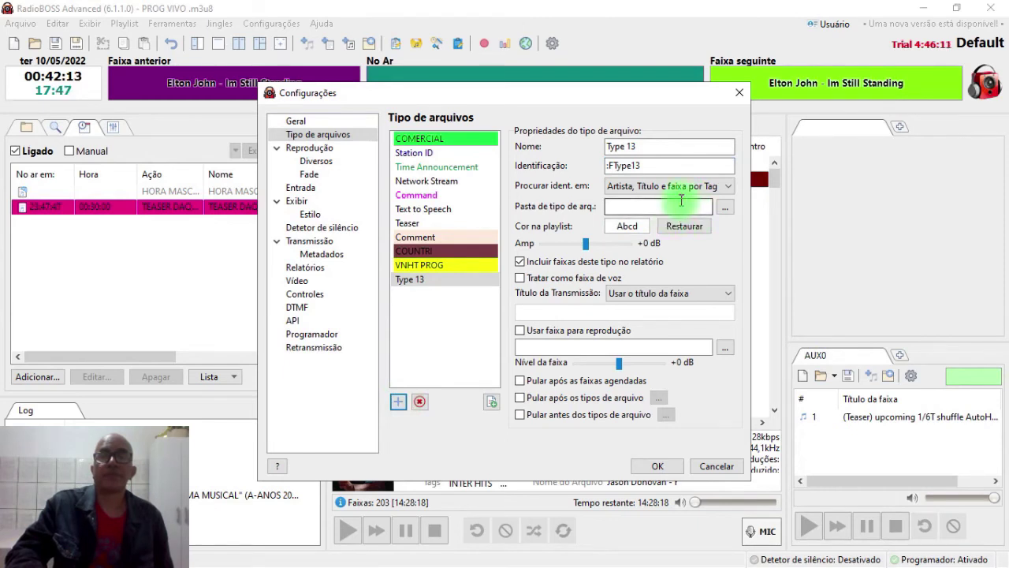
pyautogui.click(726, 207)
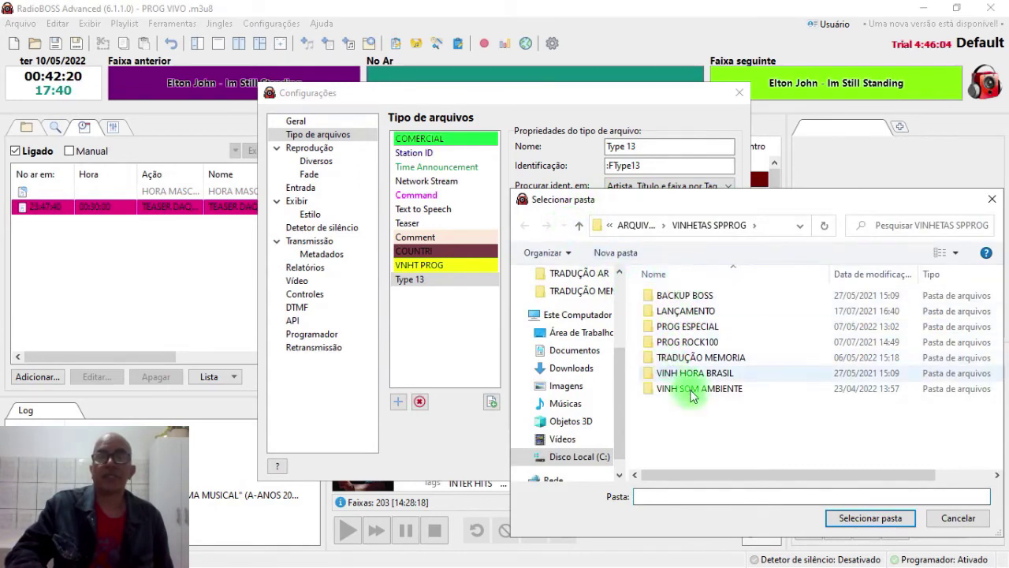
pyautogui.click(578, 228)
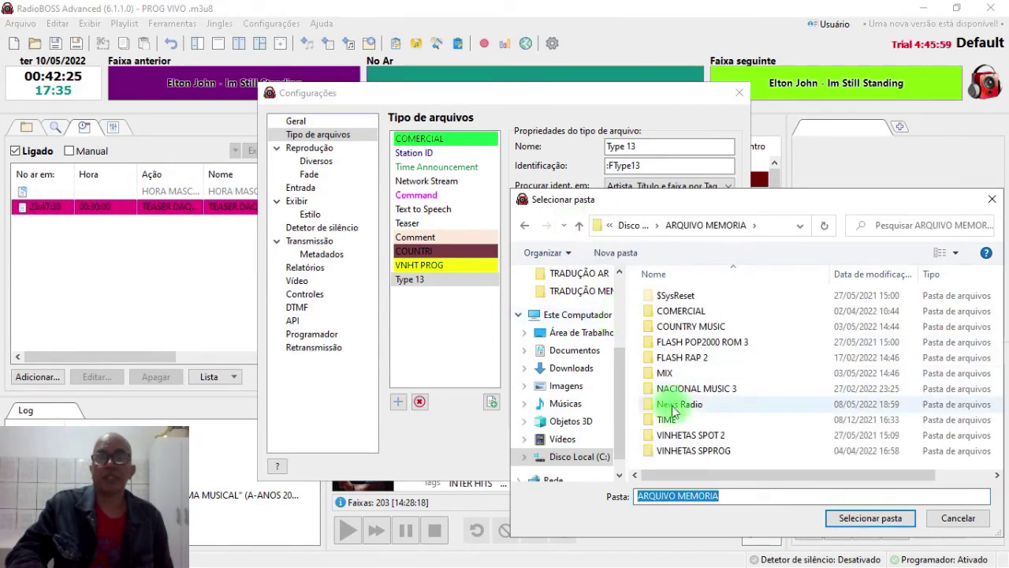
pyautogui.click(693, 438)
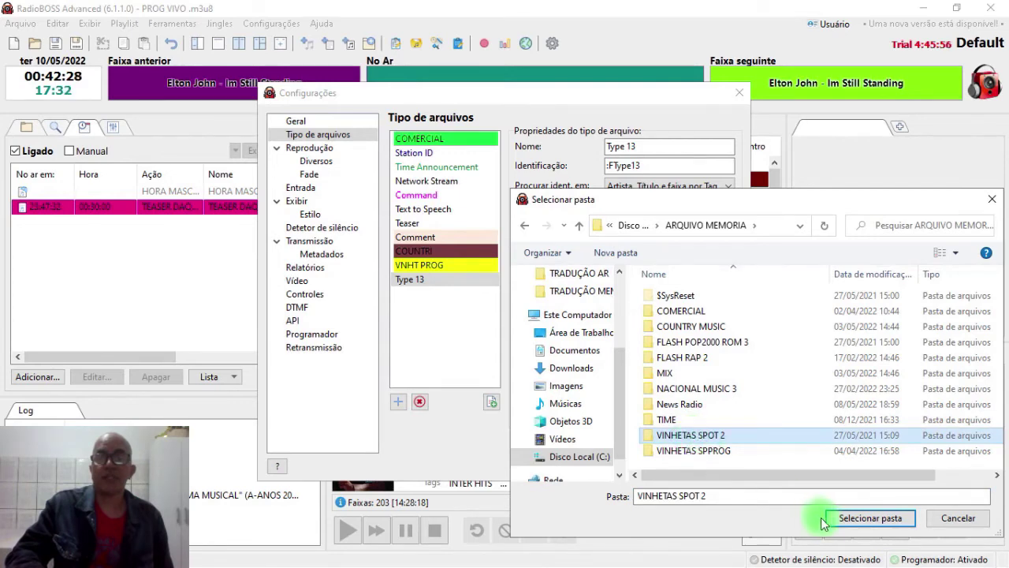
pyautogui.click(872, 518)
pyautogui.click(639, 227)
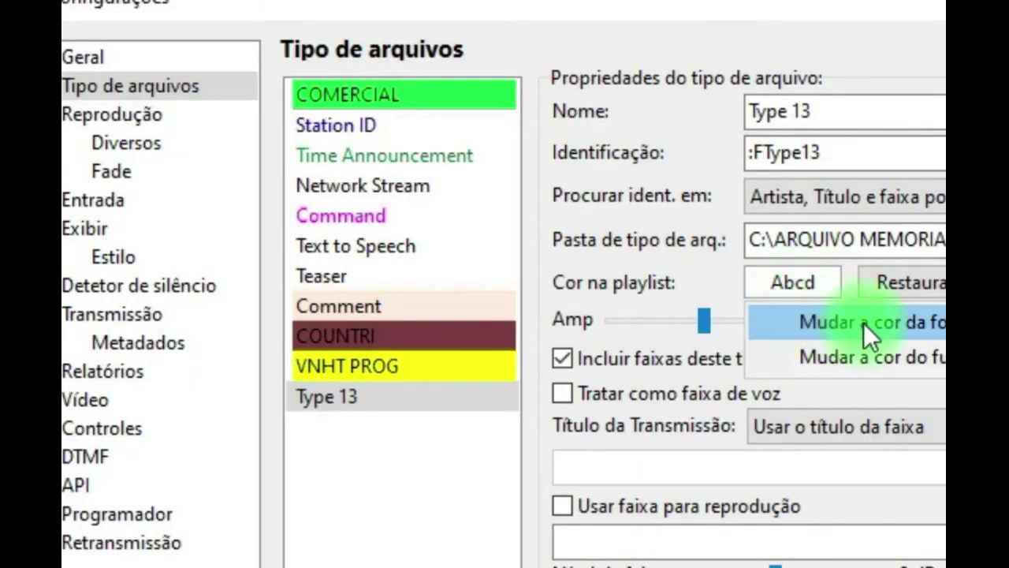
pyautogui.click(864, 323)
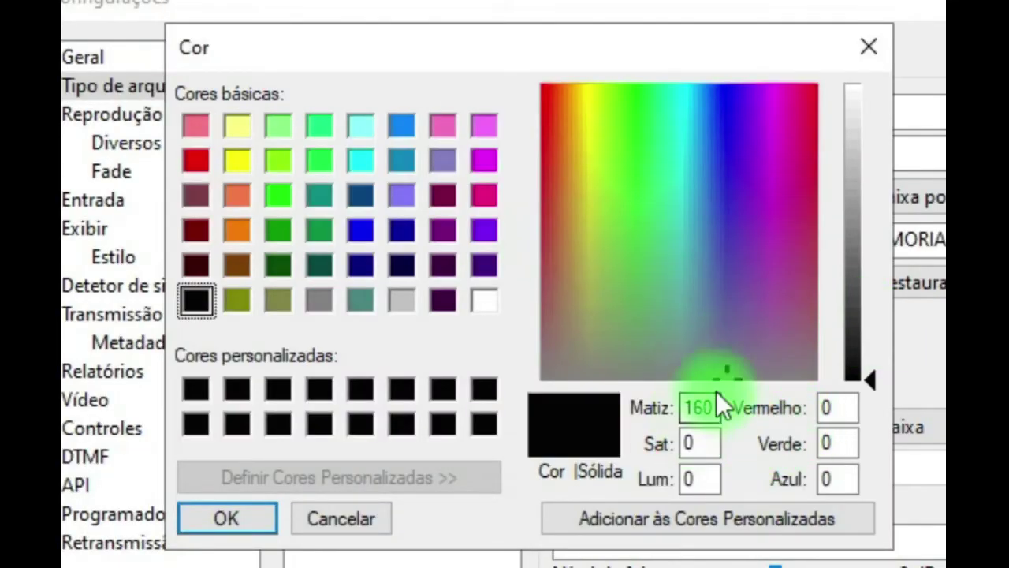
pyautogui.click(877, 70)
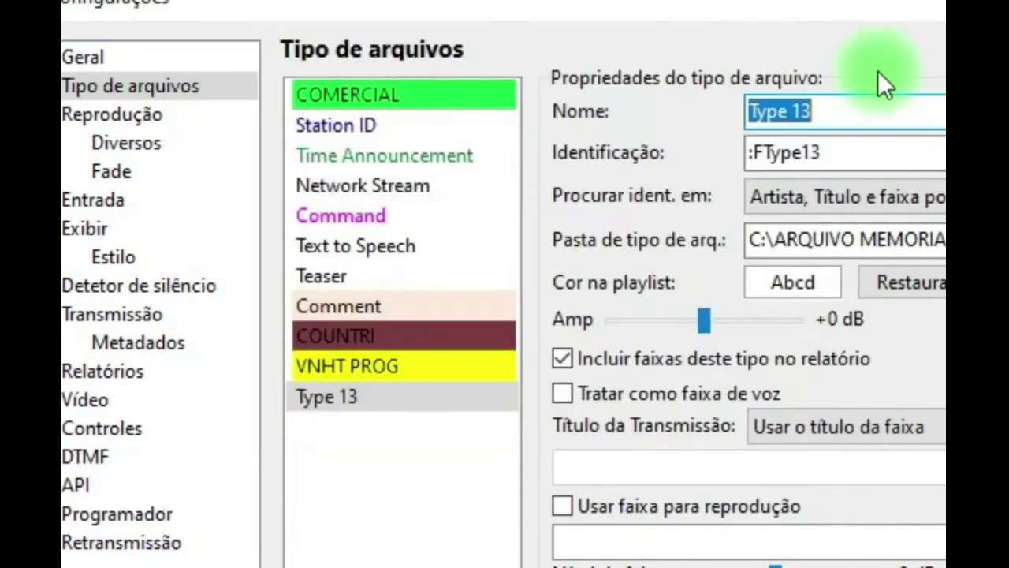
# Set the new file type's playlist background colour to light violet-blue (128, 128, 255).
pyautogui.click(629, 228)
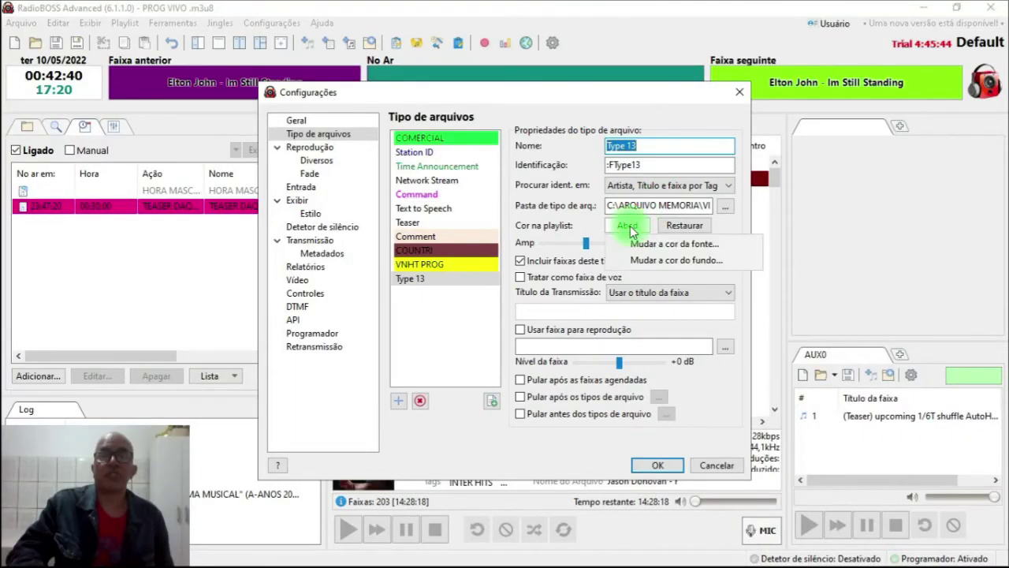
pyautogui.click(674, 261)
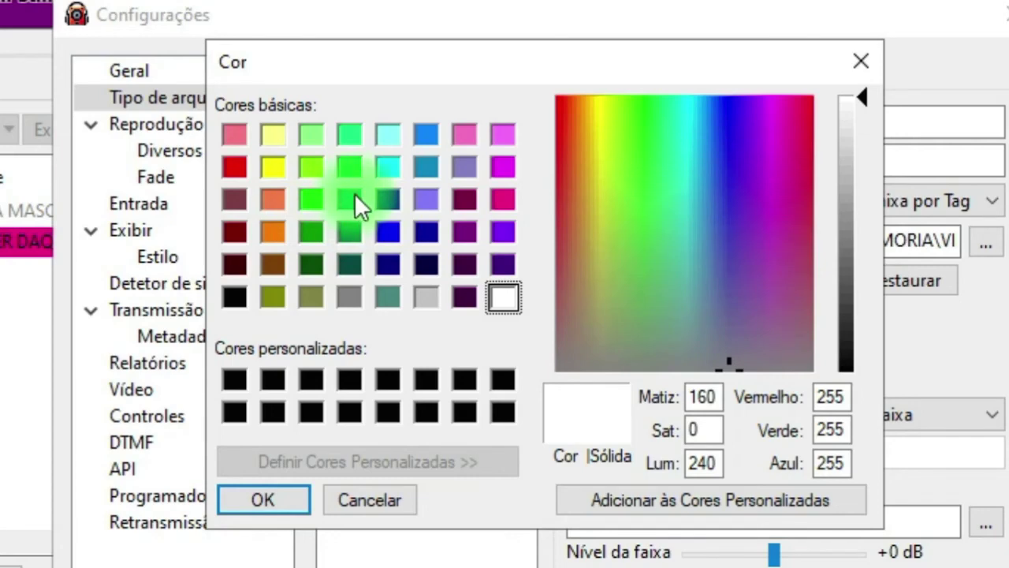
pyautogui.click(423, 199)
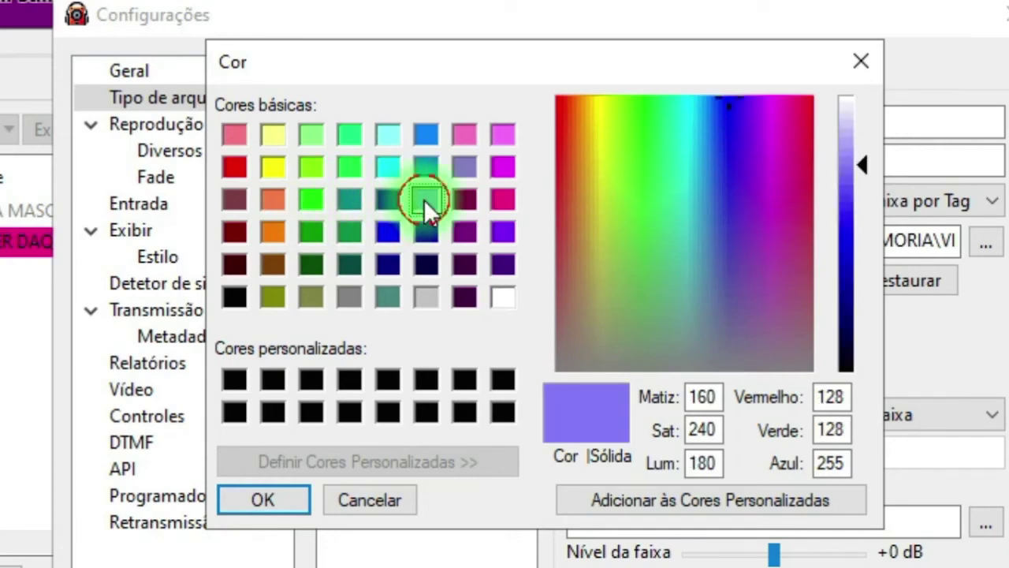
pyautogui.click(263, 496)
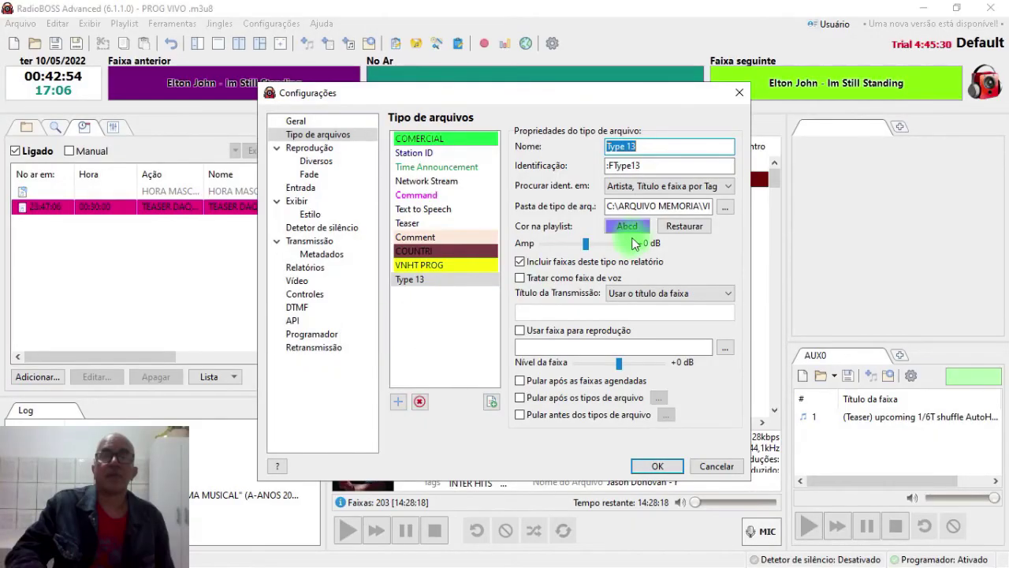
# Replace the violet-blue file type's default name with VNHT SPOT.
pyautogui.click(641, 144)
pyautogui.click(547, 142)
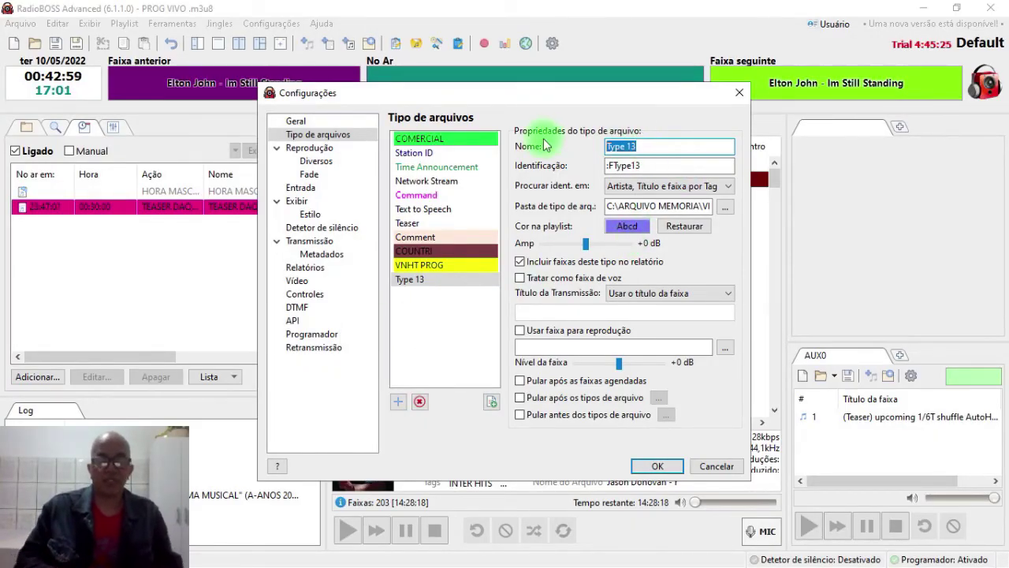
pyautogui.write('V')
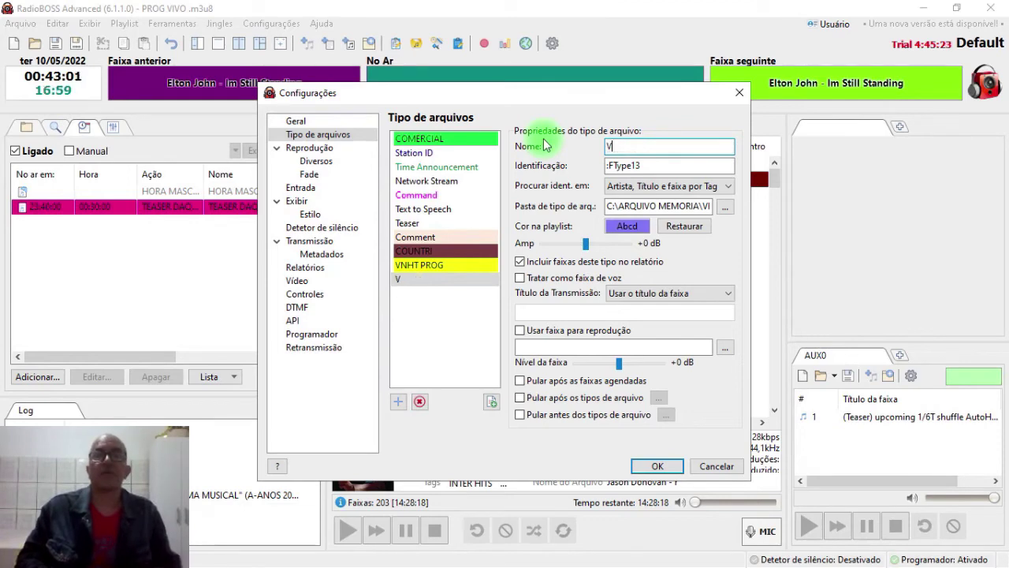
pyautogui.write('NHT')
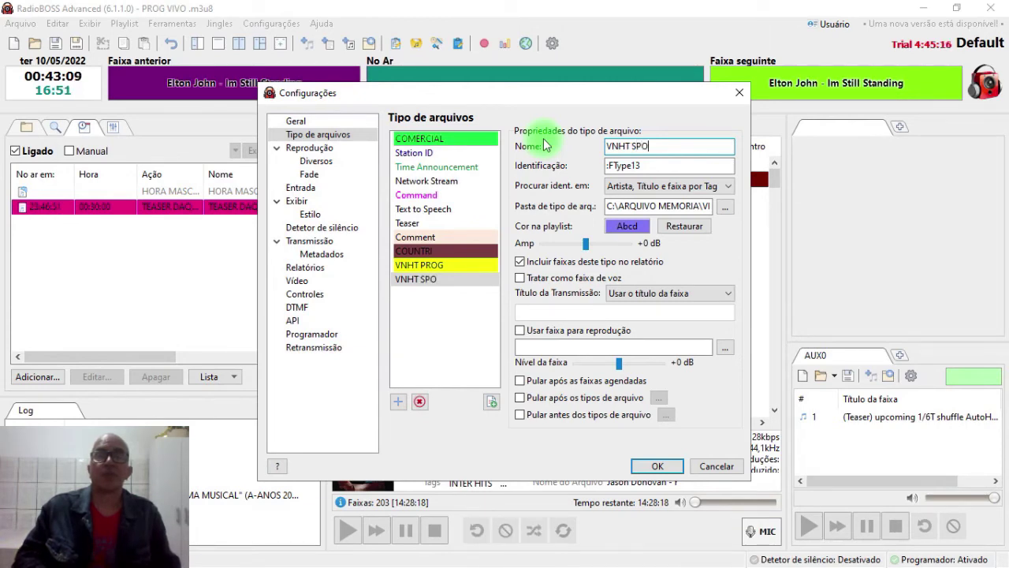
pyautogui.write('SPOT')
# Copy the name VNHT SPOT into that type's identification, replacing the default identifier.
pyautogui.moveTo(654, 146); pyautogui.dragTo(591, 150)
pyautogui.hotkey('ctrl', 'c')
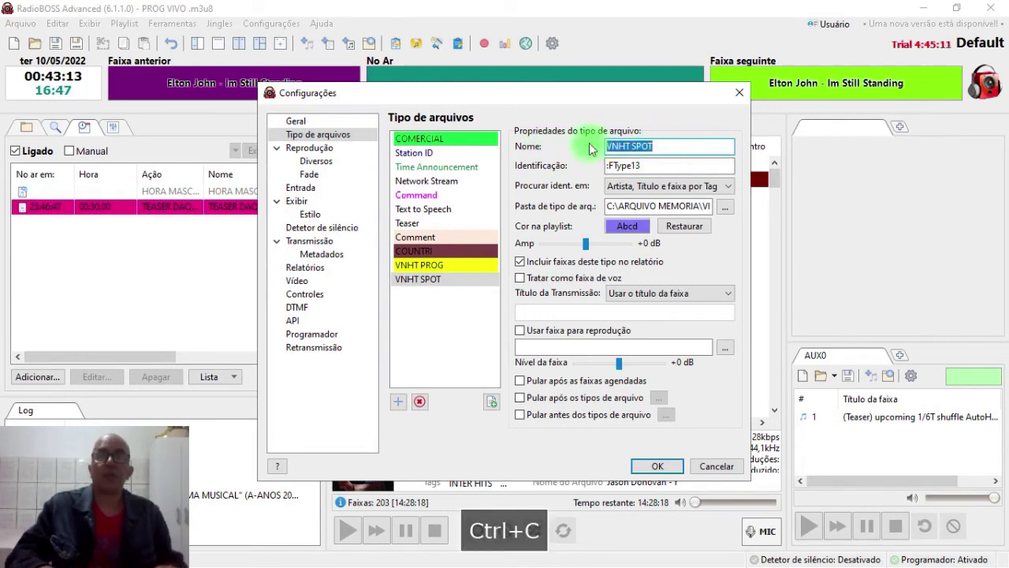
pyautogui.moveTo(675, 165); pyautogui.dragTo(529, 165)
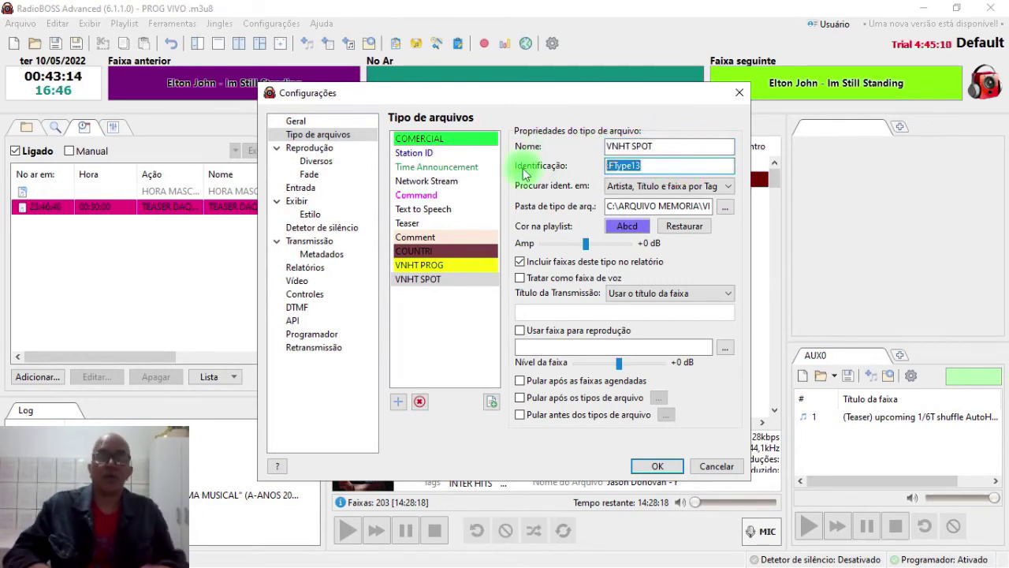
pyautogui.hotkey('ctrl', 'v')
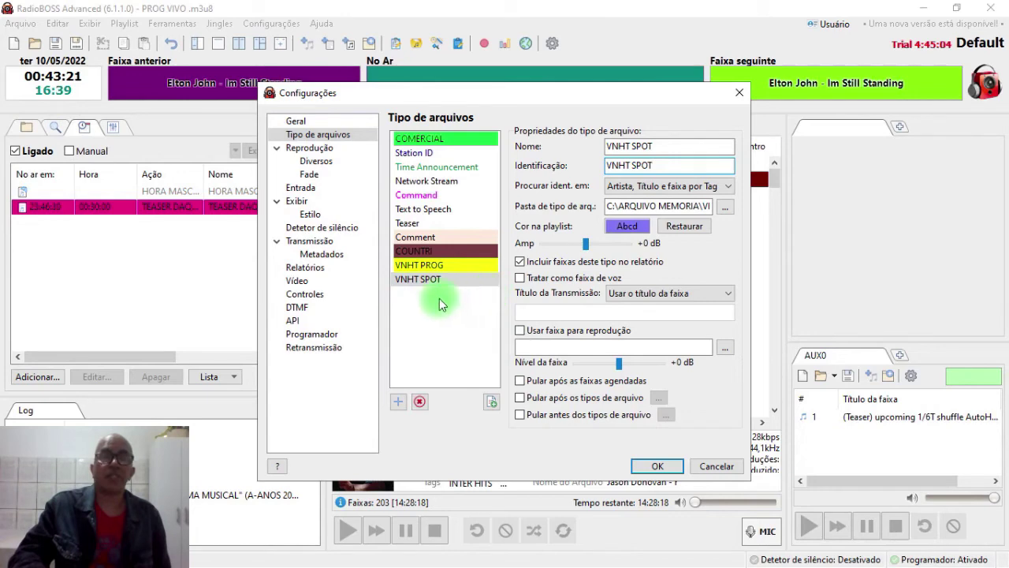
# Add a further file type after VNHT SPOT and set its folder to News Radio inside ARQUIVO MEMORIA.
pyautogui.click(399, 403)
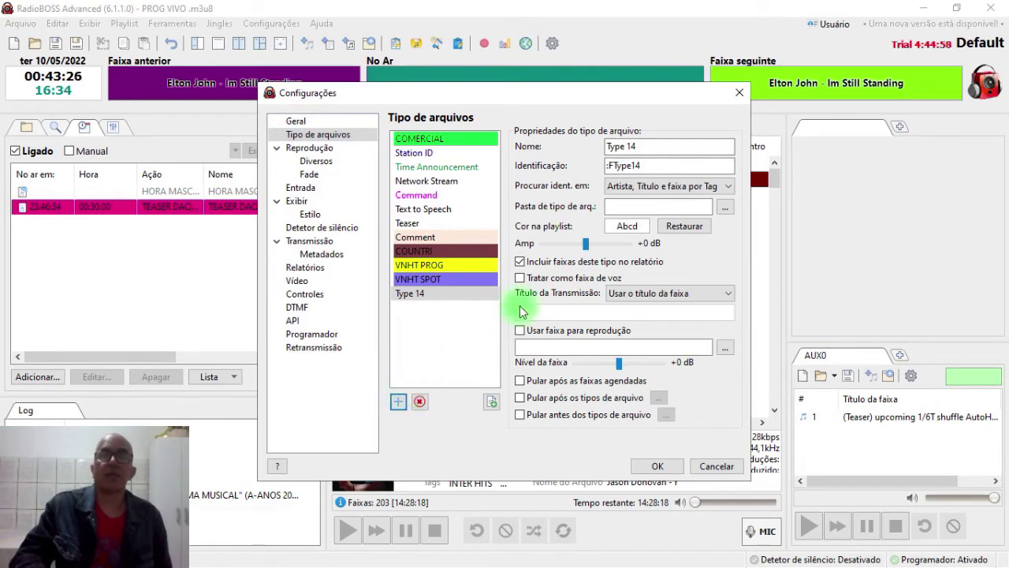
pyautogui.click(722, 207)
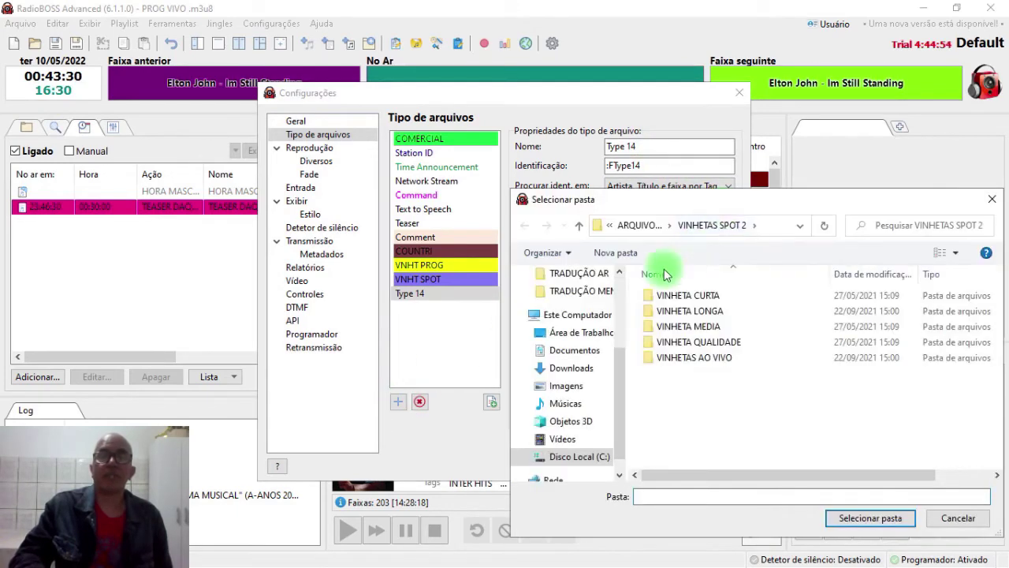
pyautogui.click(574, 227)
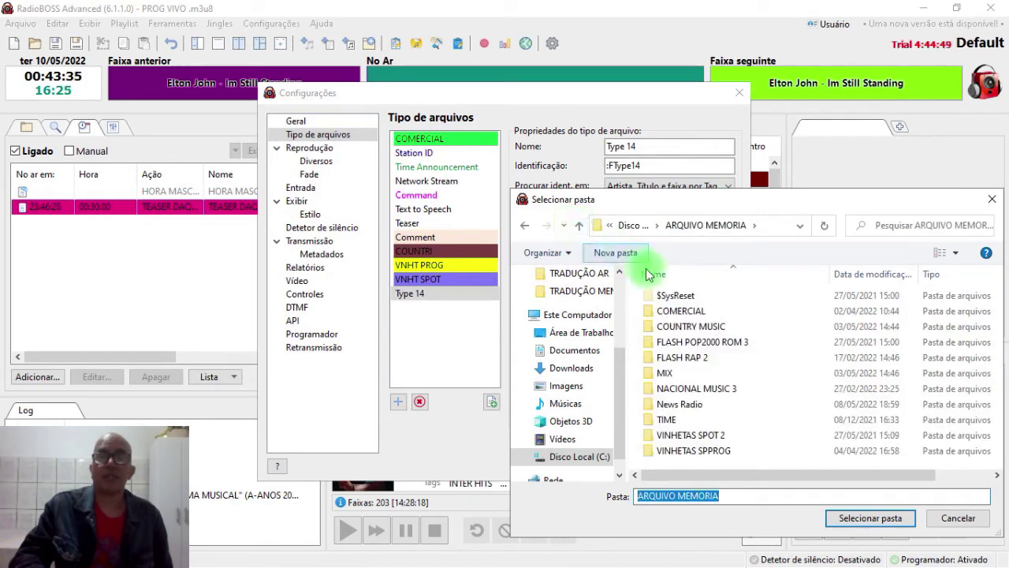
pyautogui.doubleClick(704, 433)
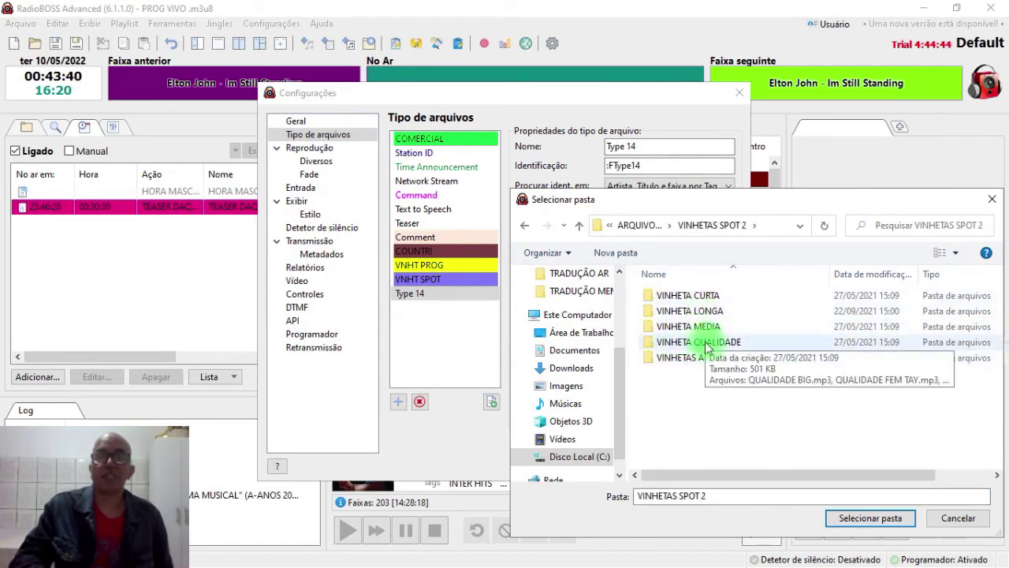
pyautogui.click(583, 230)
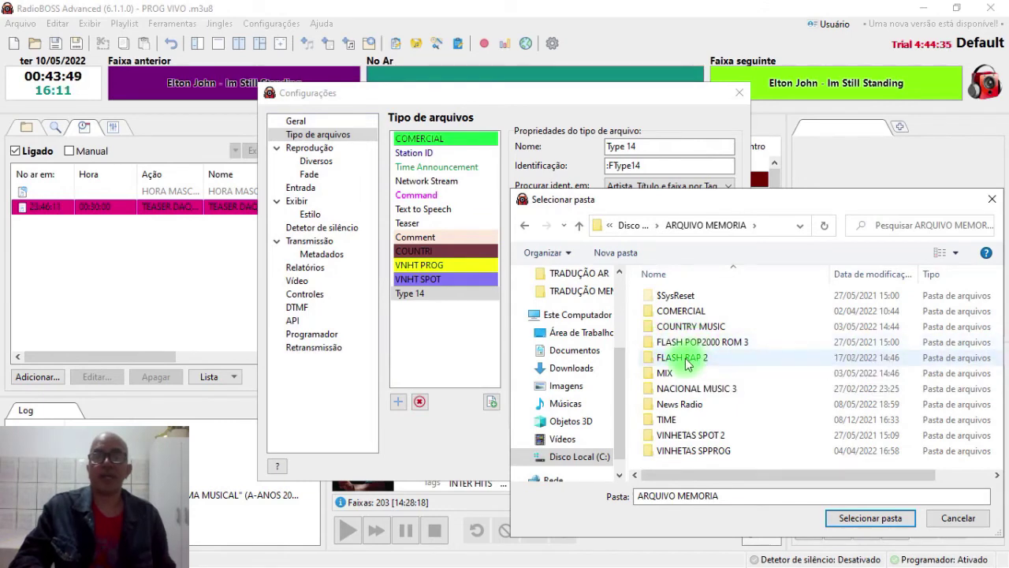
pyautogui.click(693, 406)
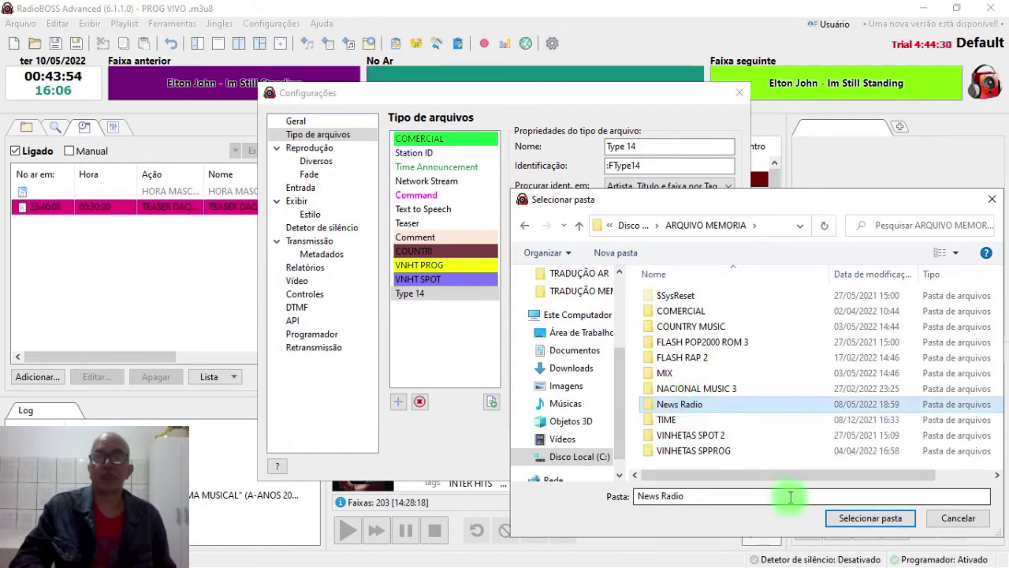
pyautogui.click(872, 518)
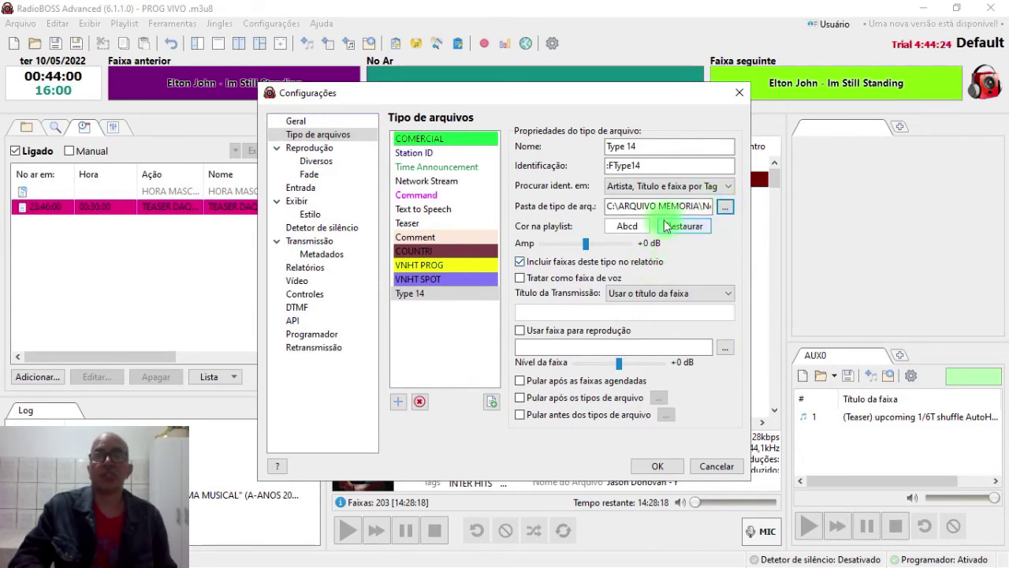
# Set the News Radio file type's playlist background colour to purple (128, 0, 128).
pyautogui.click(643, 227)
pyautogui.click(674, 261)
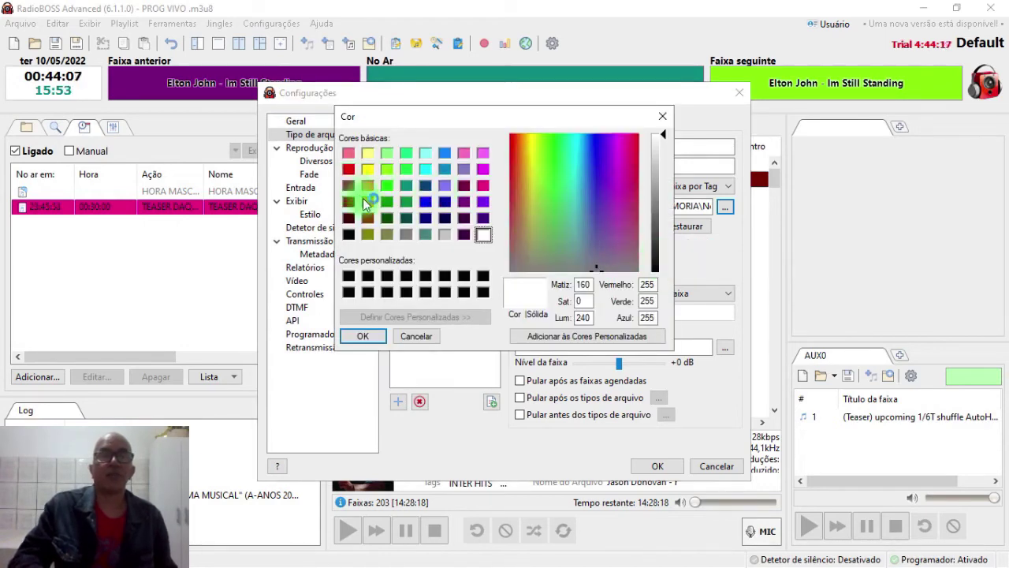
pyautogui.click(349, 155)
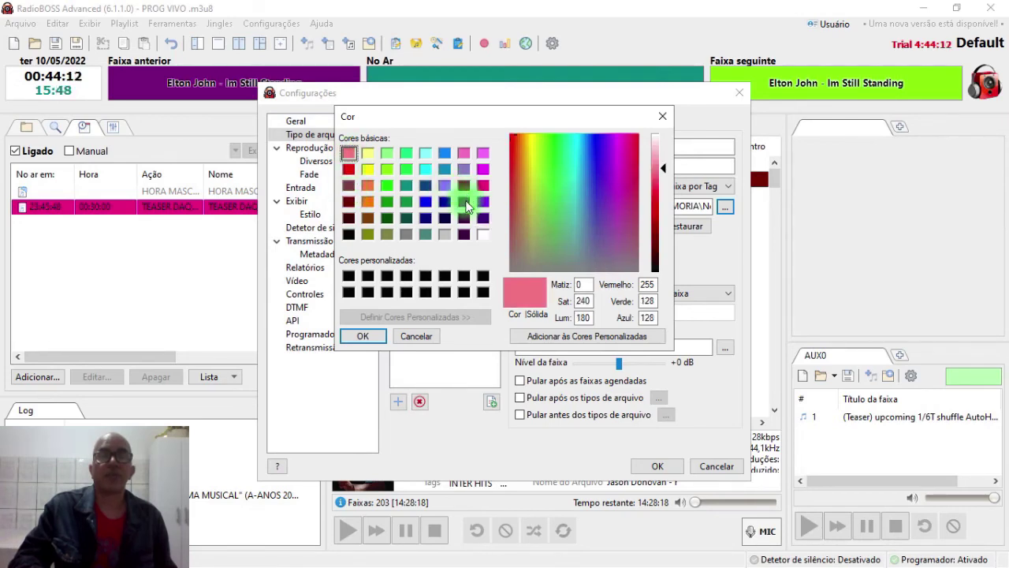
pyautogui.click(465, 202)
pyautogui.click(465, 186)
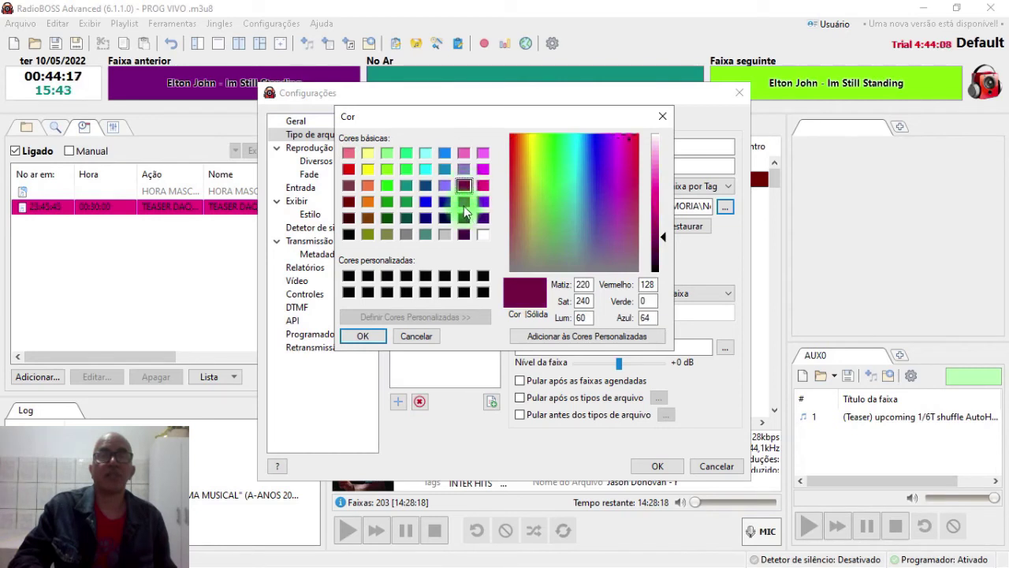
pyautogui.click(465, 204)
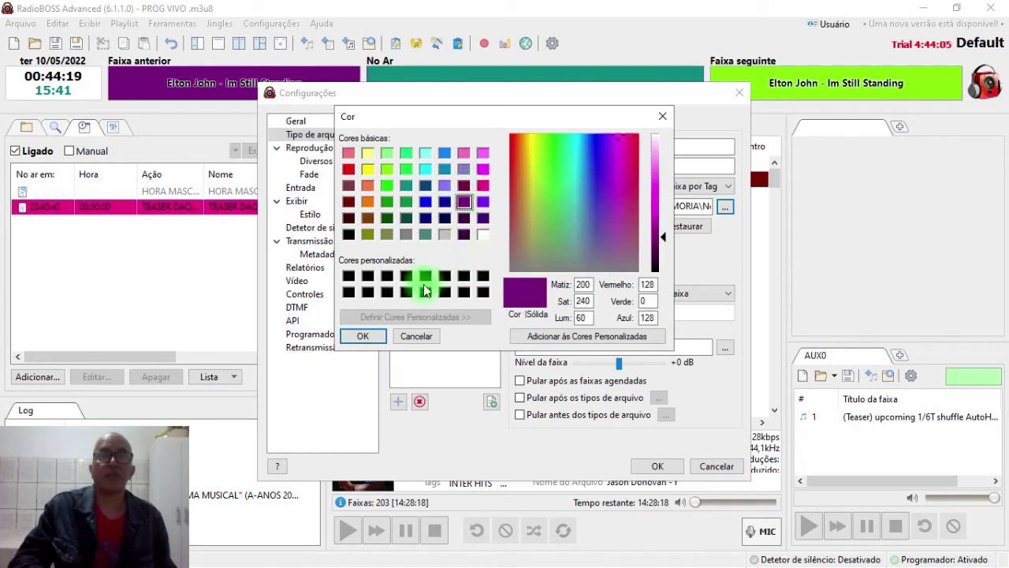
pyautogui.click(362, 335)
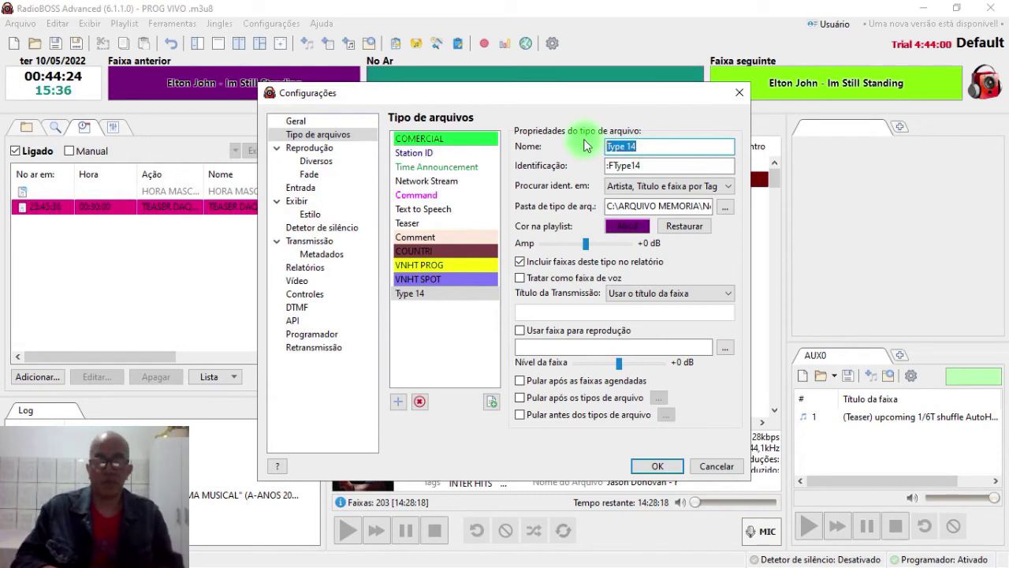
# Enter NOTICIAS as both the name and identification of the purple file type, and save the settings.
pyautogui.write('NOTICIAS')
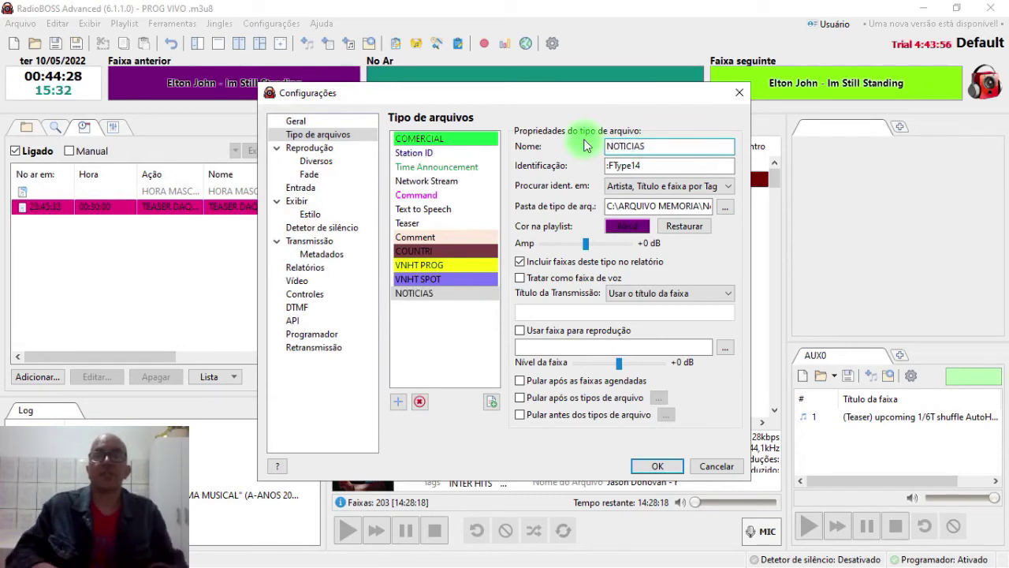
pyautogui.moveTo(646, 166); pyautogui.dragTo(581, 163)
pyautogui.write('NOTICIAS')
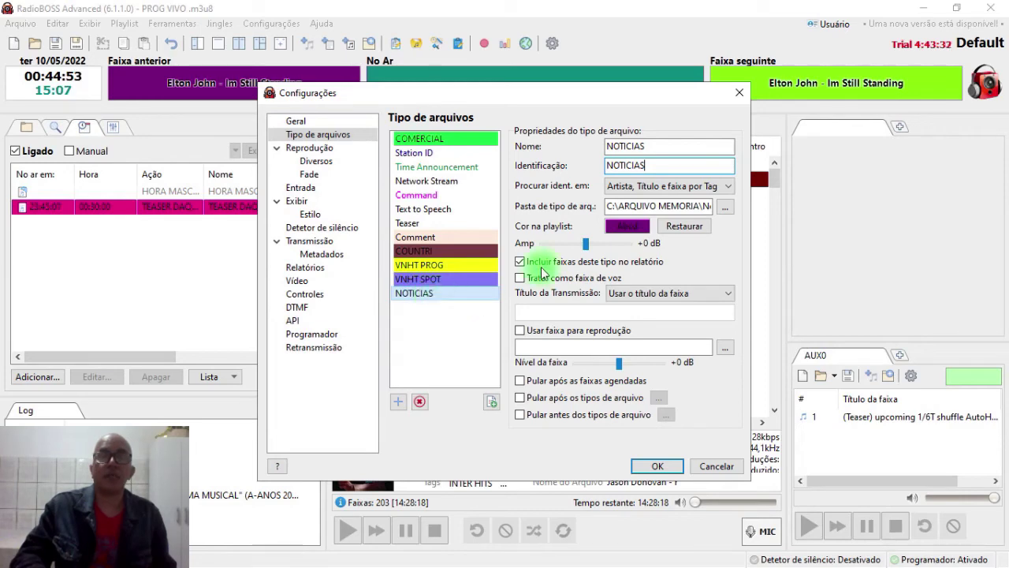
pyautogui.click(656, 467)
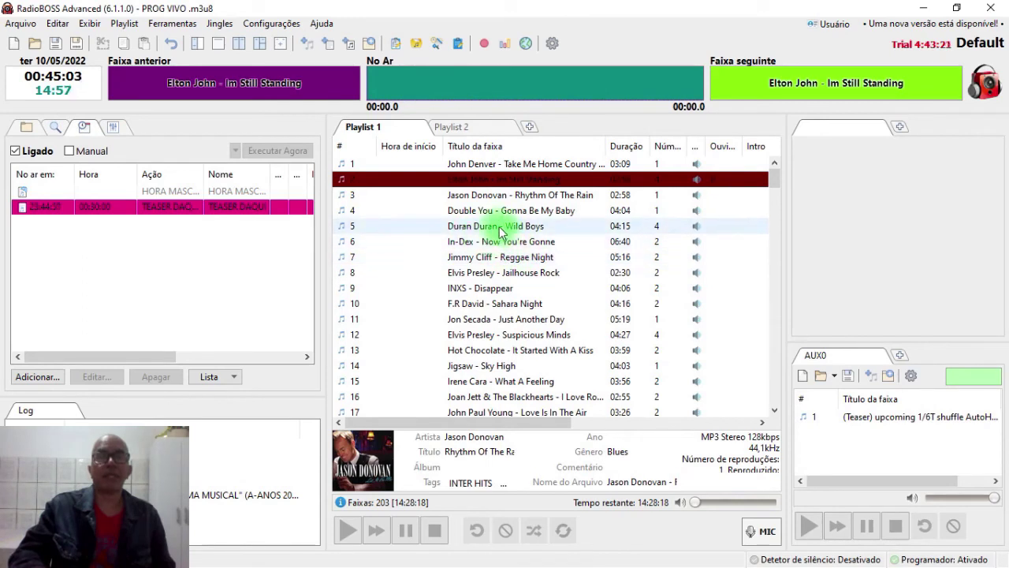
pyautogui.click(477, 210)
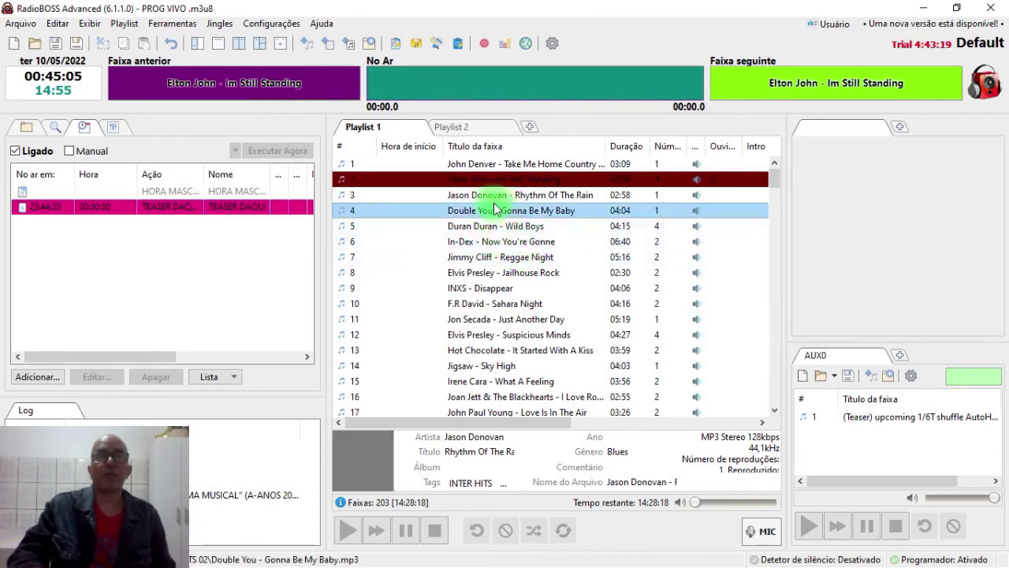
pyautogui.click(477, 195)
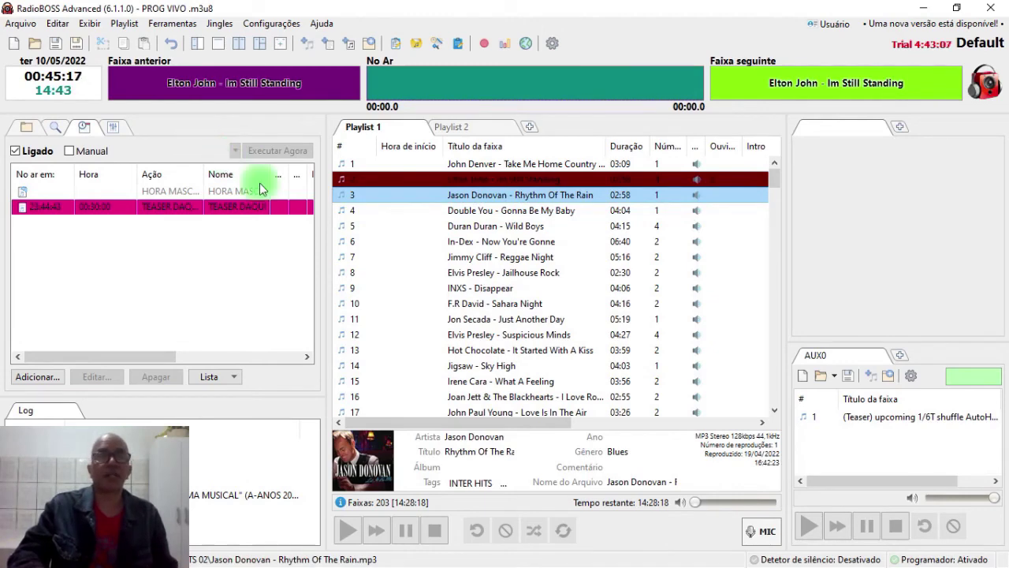
pyautogui.click(33, 45)
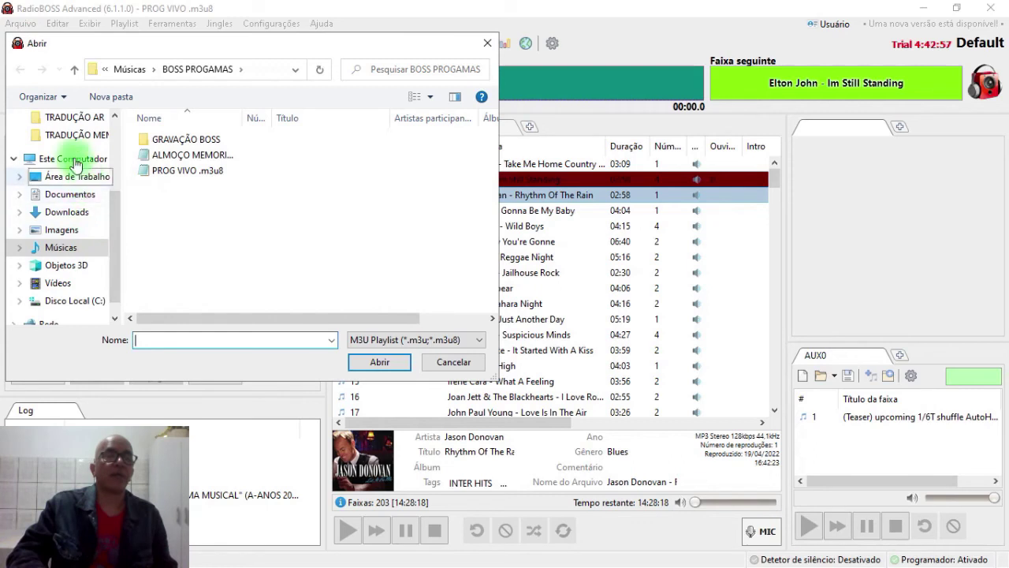
pyautogui.click(50, 137)
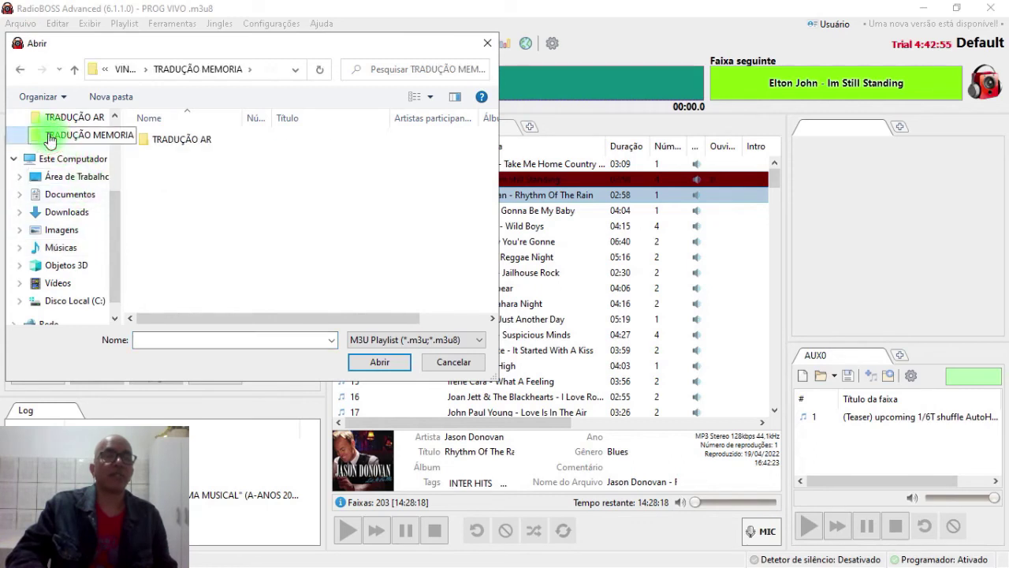
pyautogui.click(75, 73)
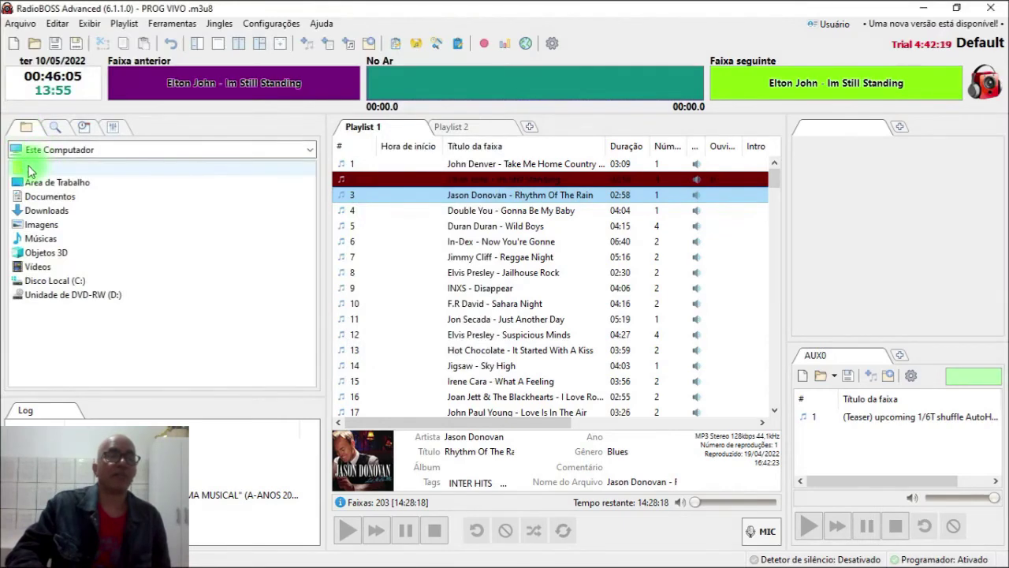
# Browse the file explorer to the COMERCIAL folder inside ARQUIVO MEMORIA on Disco Local (C:).
pyautogui.click(35, 176)
pyautogui.click(43, 283)
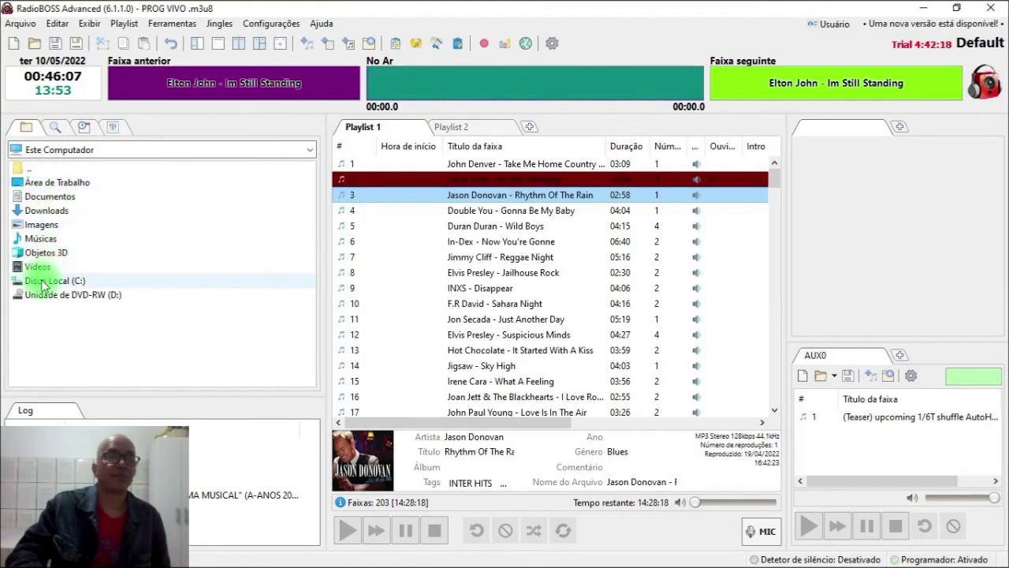
pyautogui.doubleClick(39, 281)
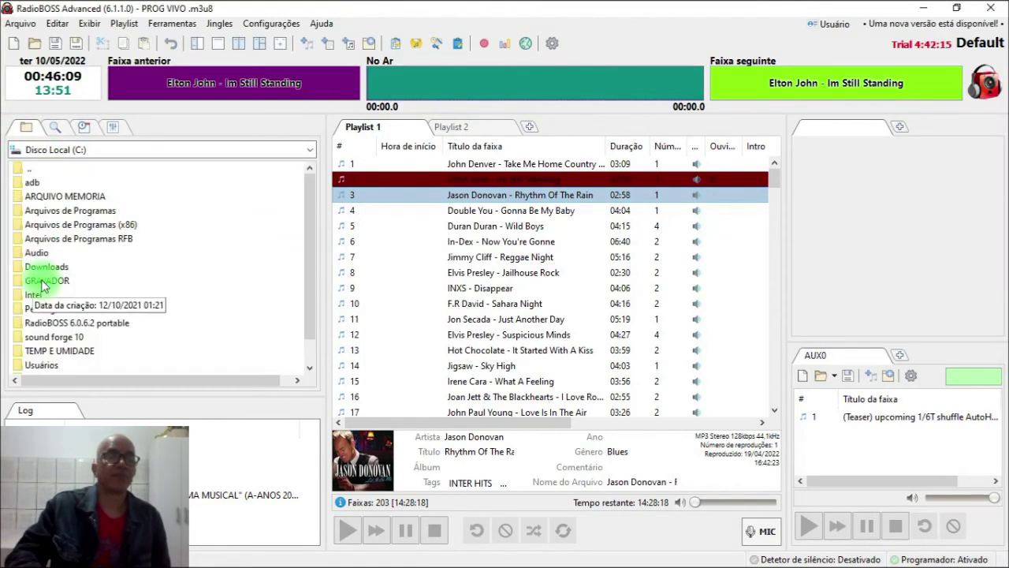
pyautogui.doubleClick(46, 196)
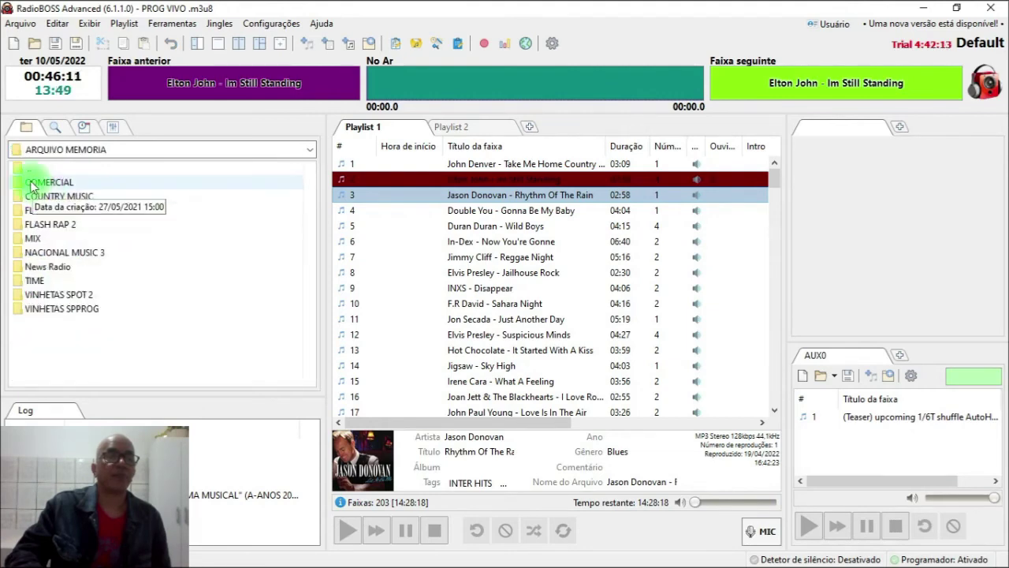
pyautogui.click(51, 185)
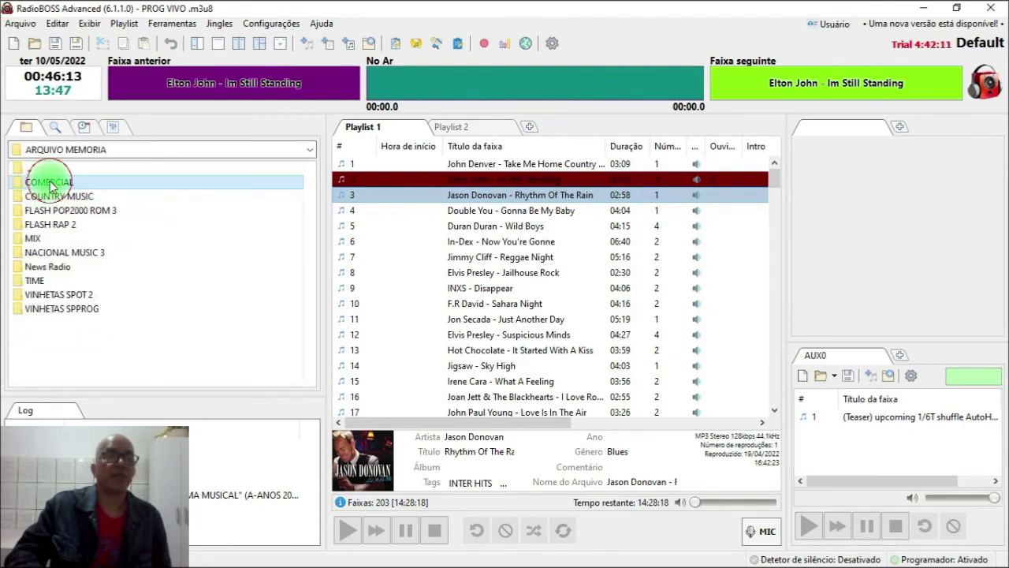
pyautogui.doubleClick(46, 186)
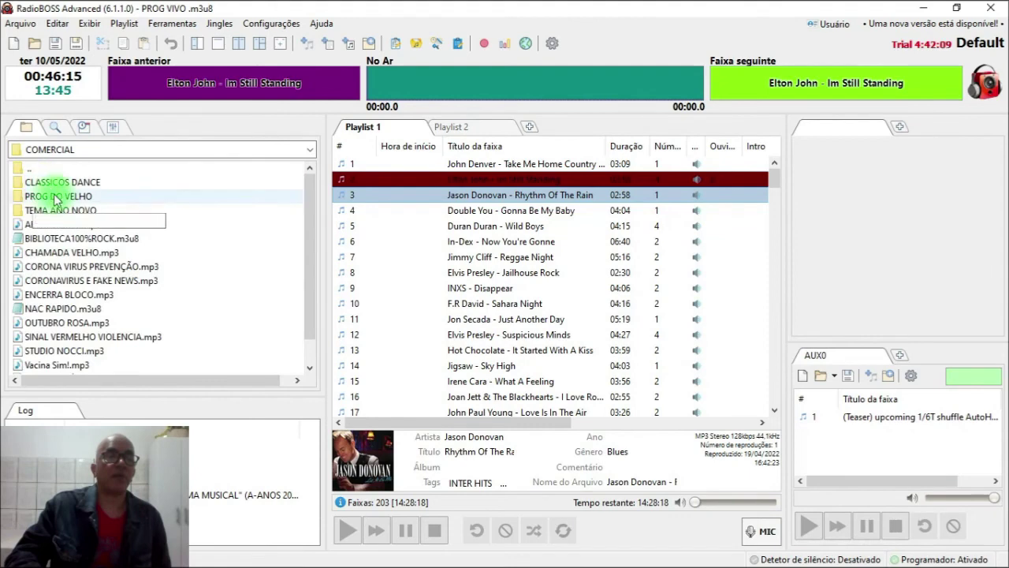
# Insert CORONA VIRUS PREVENÇÃO.mp3 into Playlist 1 directly after Double You - Gonna Be My Baby.
pyautogui.click(49, 253)
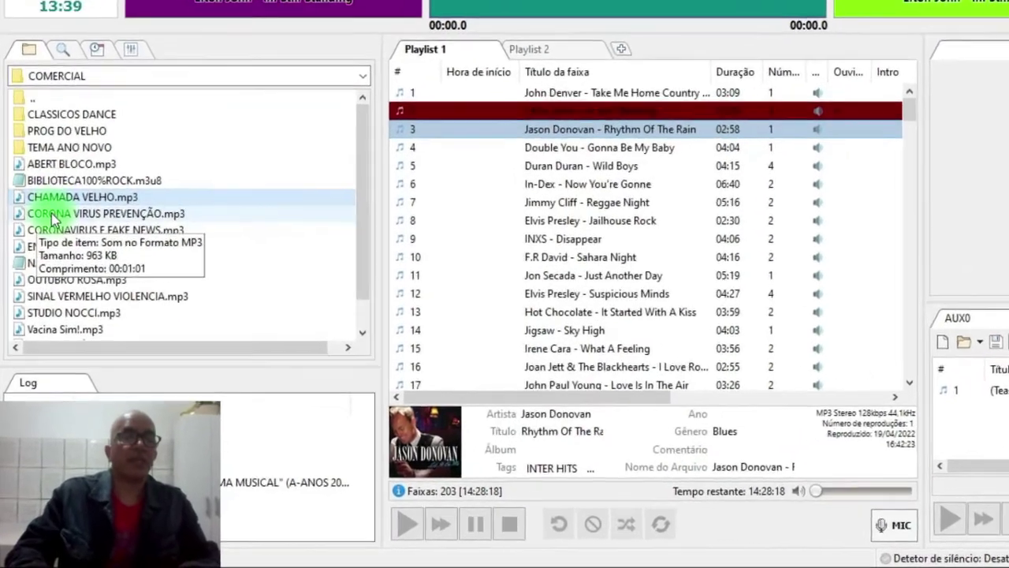
pyautogui.click(45, 267)
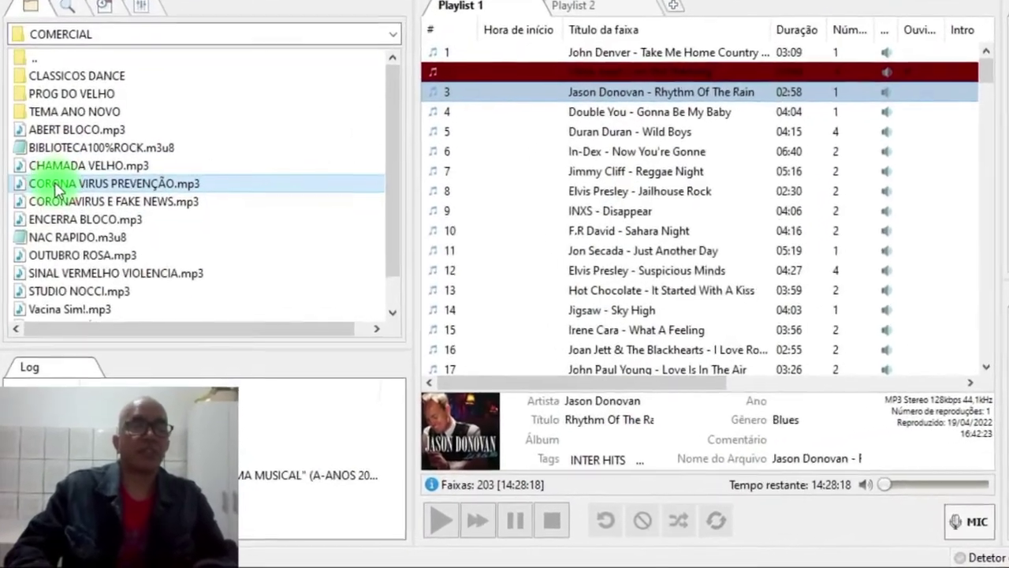
pyautogui.moveTo(59, 160); pyautogui.dragTo(760, 89)
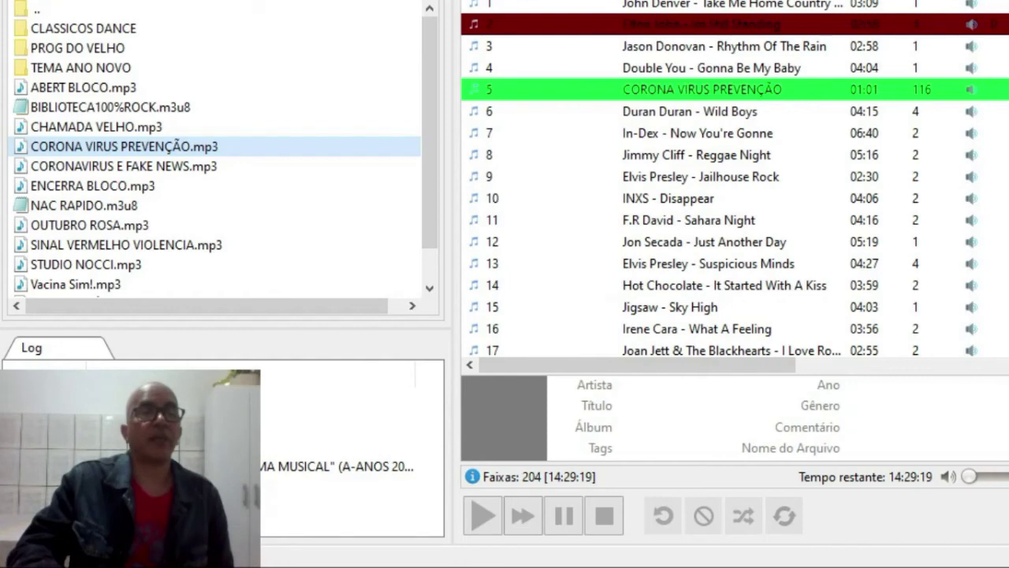
# Insert Aaron Lewis - Whiskey And You from the COUNTRY MUSIC folder into Playlist 1 after Duran Duran - Wild Boys.
pyautogui.doubleClick(24, 11)
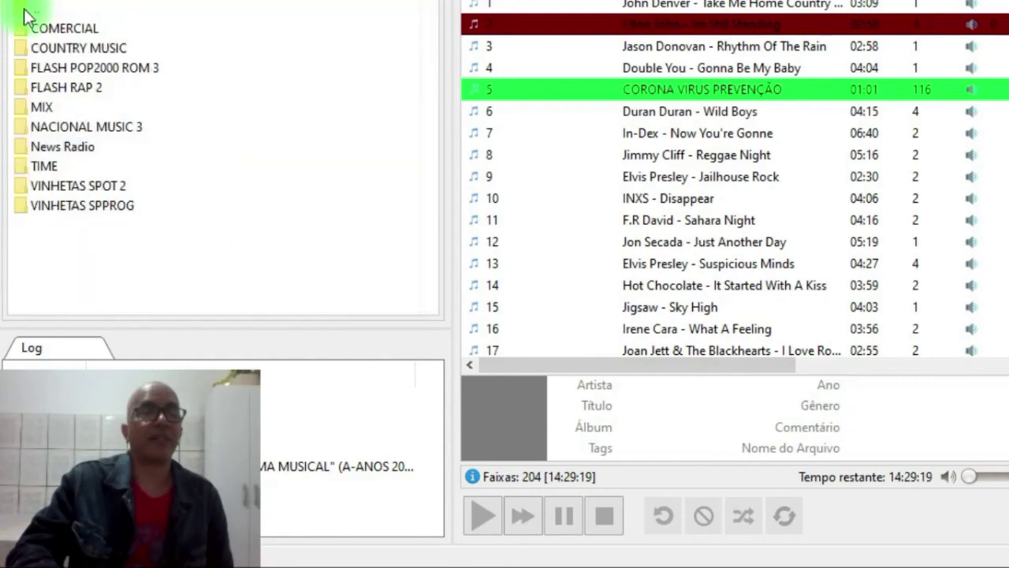
pyautogui.doubleClick(65, 48)
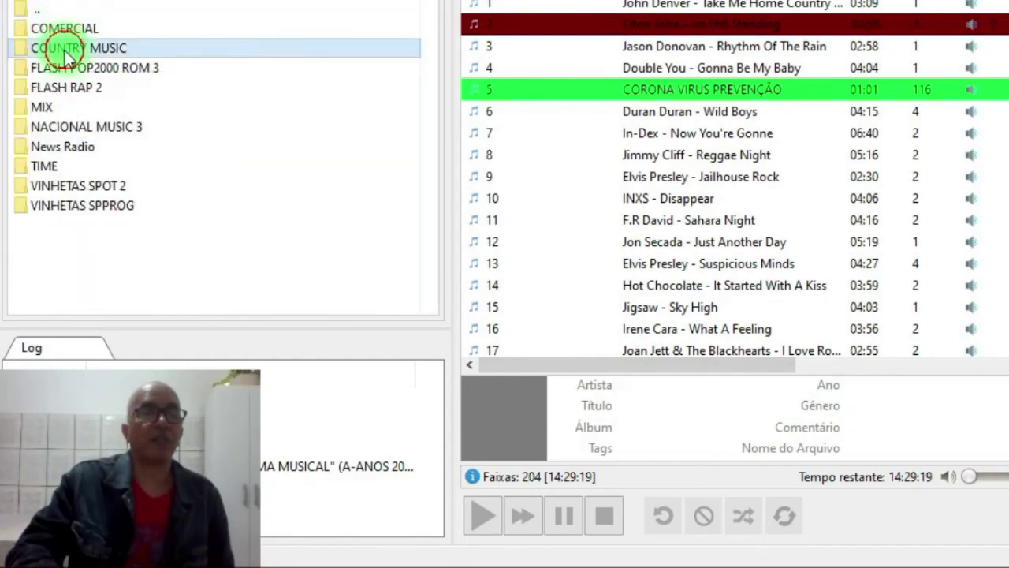
pyautogui.click(71, 88)
pyautogui.moveTo(72, 87); pyautogui.dragTo(659, 137)
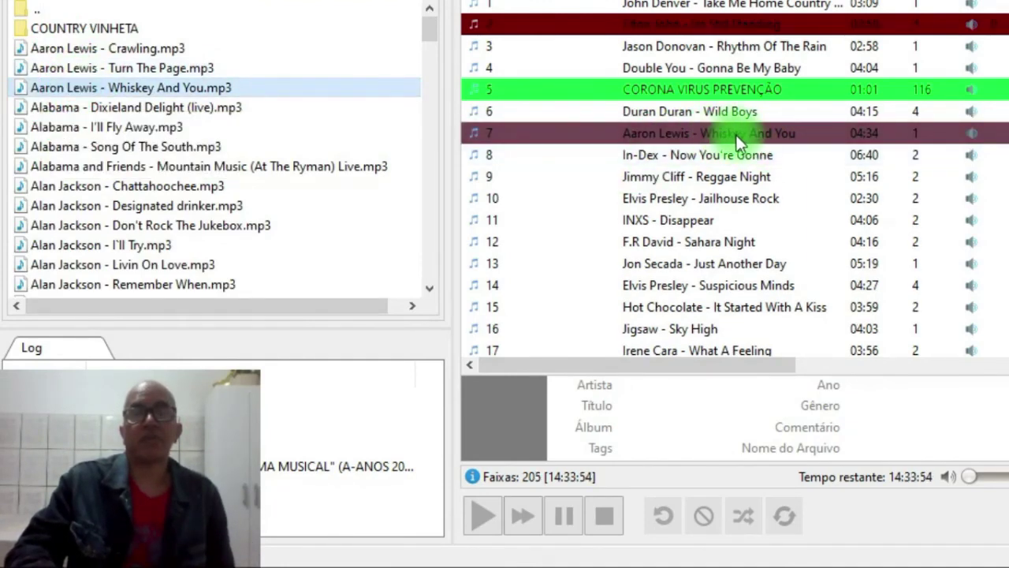
pyautogui.click(676, 140)
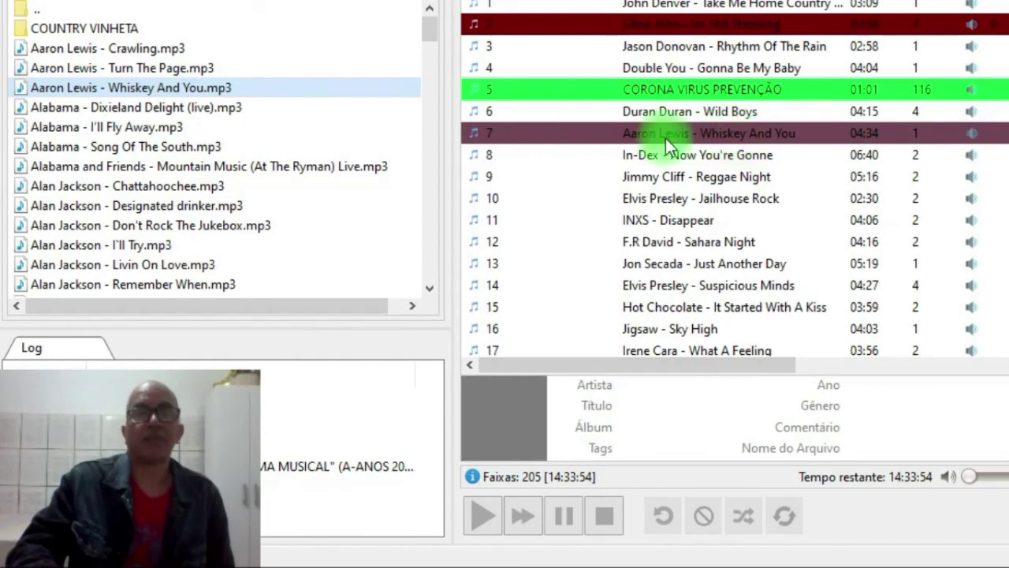
# Insert 03 MATERIA.mp3 from the News Radio folder into Playlist 1 after Jimmy Cliff - Reggae Night.
pyautogui.click(29, 11)
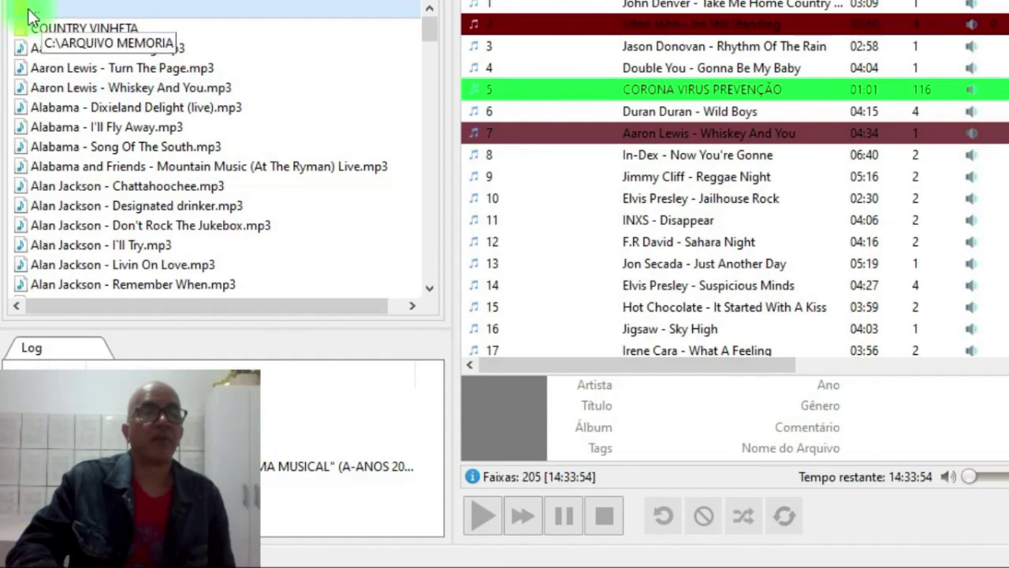
pyautogui.doubleClick(30, 13)
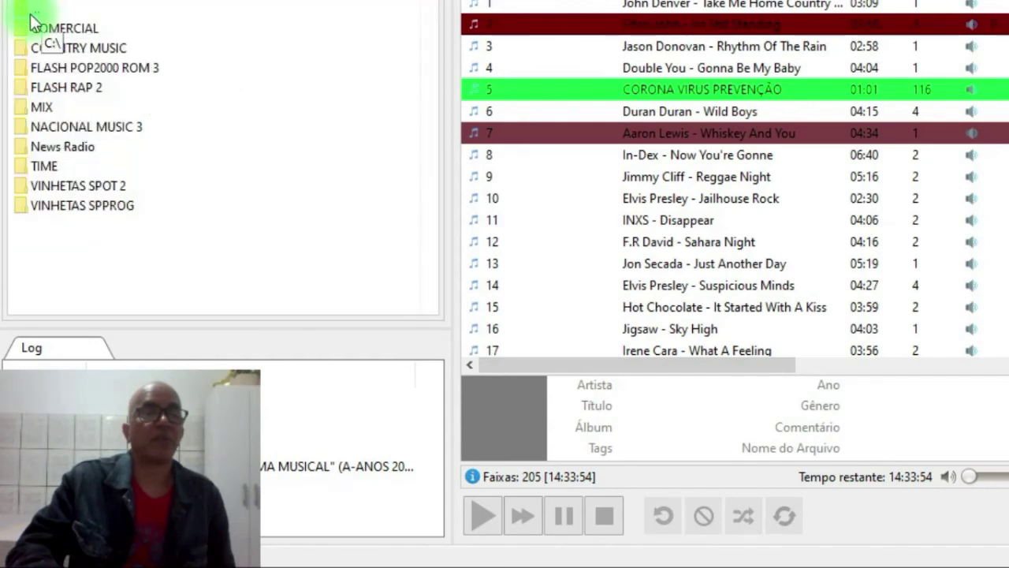
pyautogui.click(60, 144)
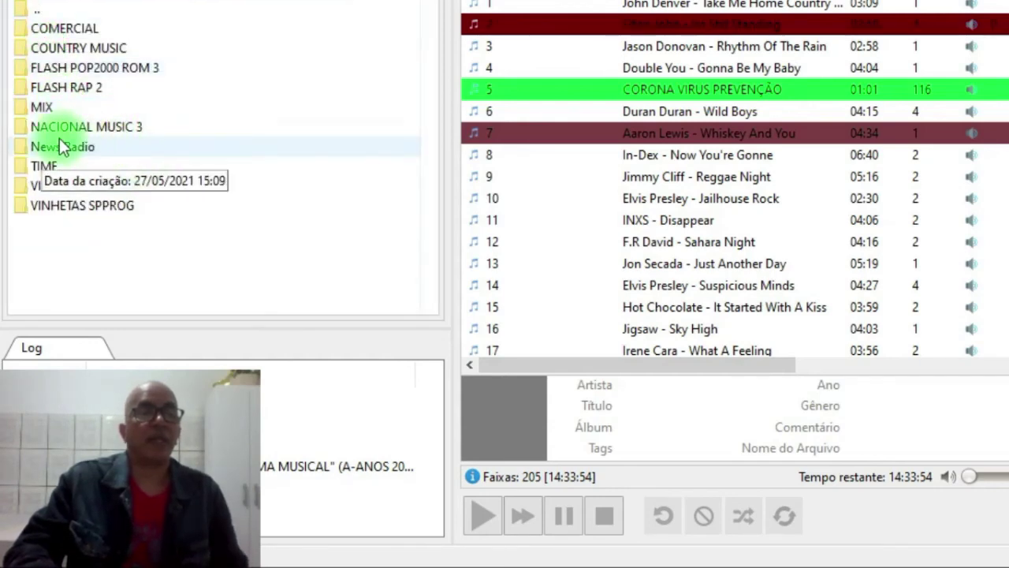
pyautogui.doubleClick(60, 145)
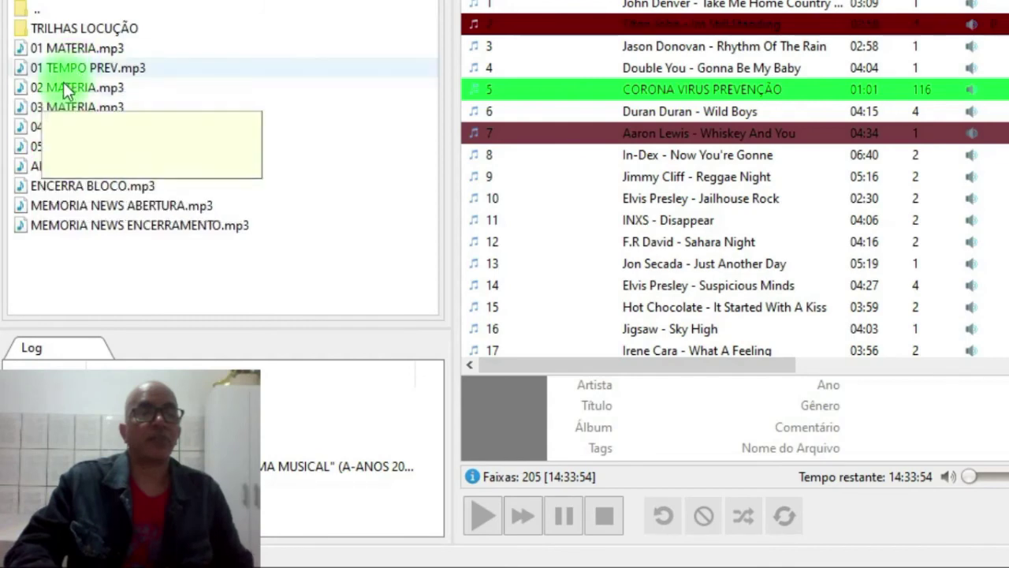
pyautogui.moveTo(52, 99); pyautogui.dragTo(726, 191)
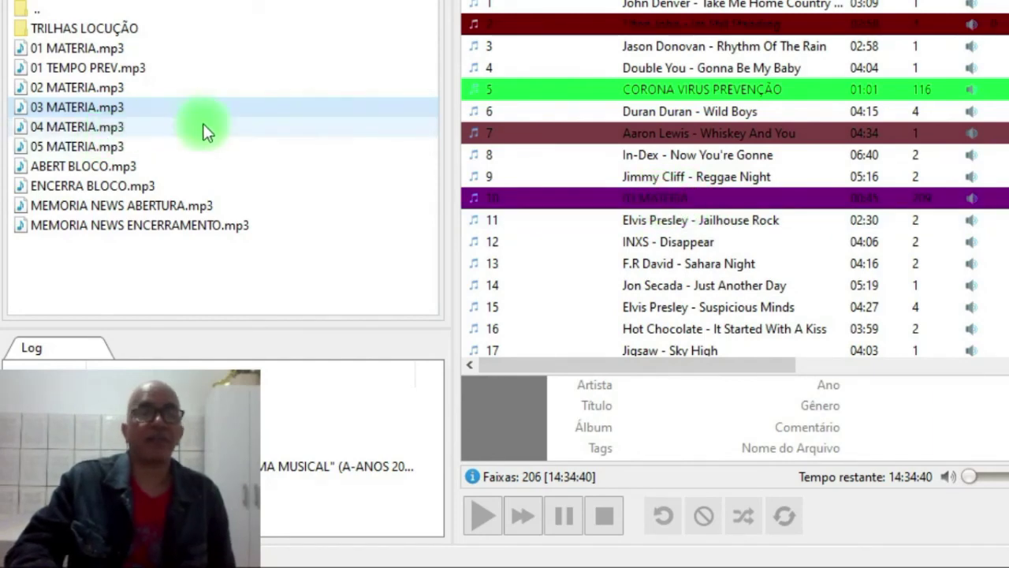
# Insert O PASSADO MEMORIA 02.mp3 from VINHETA LONGA inside VINHETAS SPOT 2 into Playlist 1 after INXS - Disappear.
pyautogui.doubleClick(23, 10)
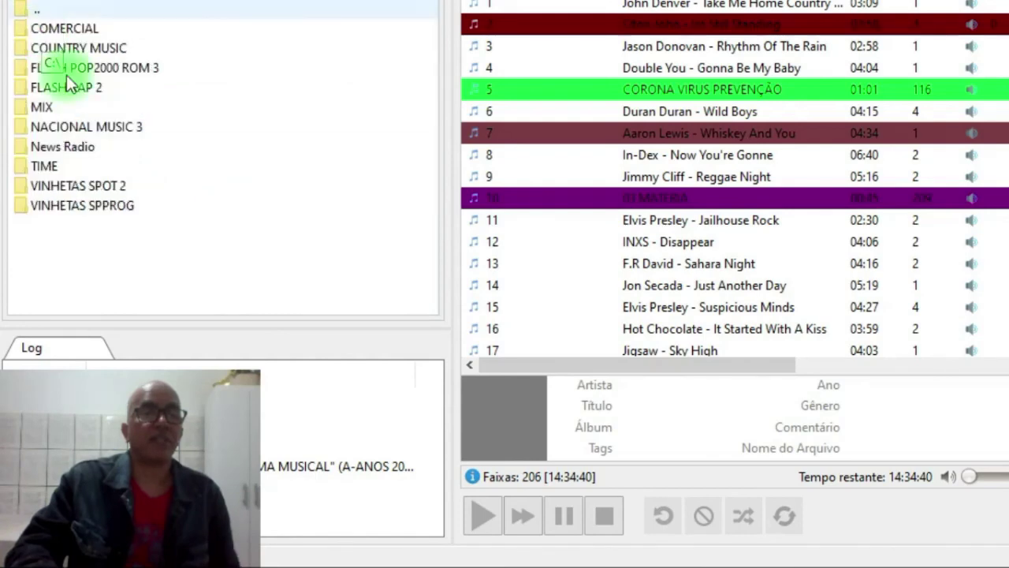
pyautogui.doubleClick(88, 190)
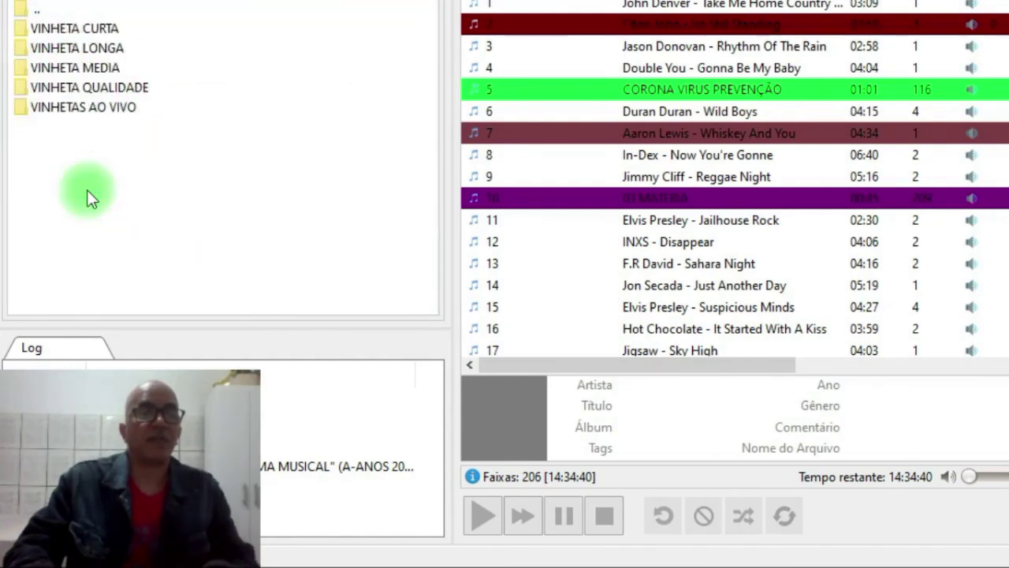
pyautogui.doubleClick(76, 49)
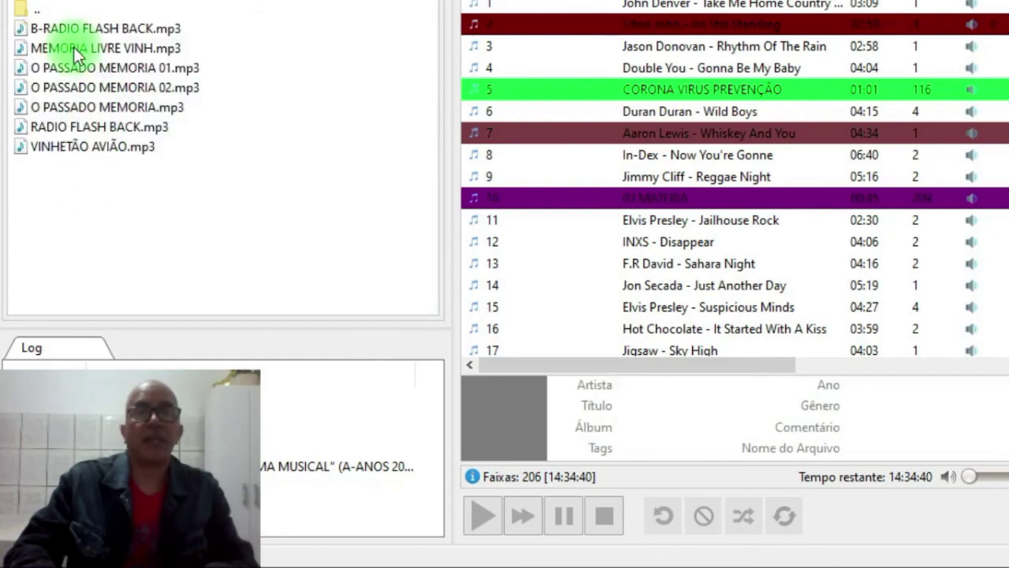
pyautogui.moveTo(87, 89); pyautogui.dragTo(684, 261)
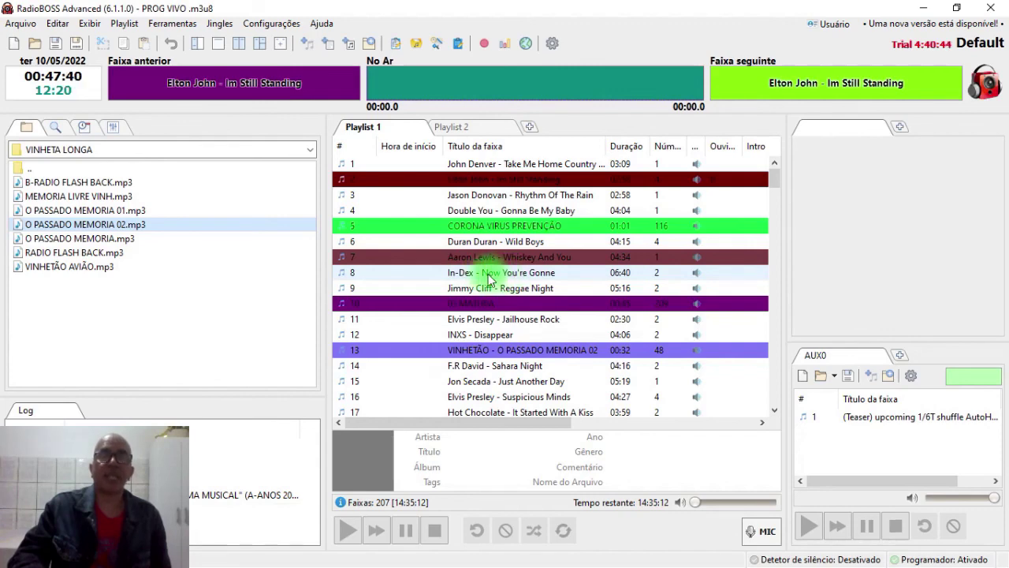
# Move Jon Secada - Just Another Day below Elvis Presley - Suspicious Minds in Playlist 1.
pyautogui.click(485, 276)
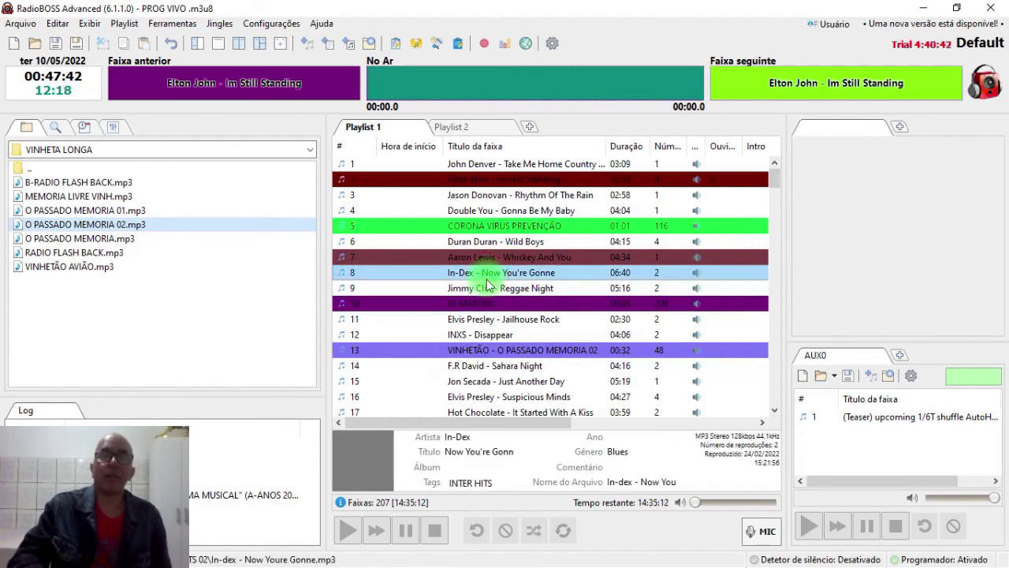
pyautogui.click(487, 290)
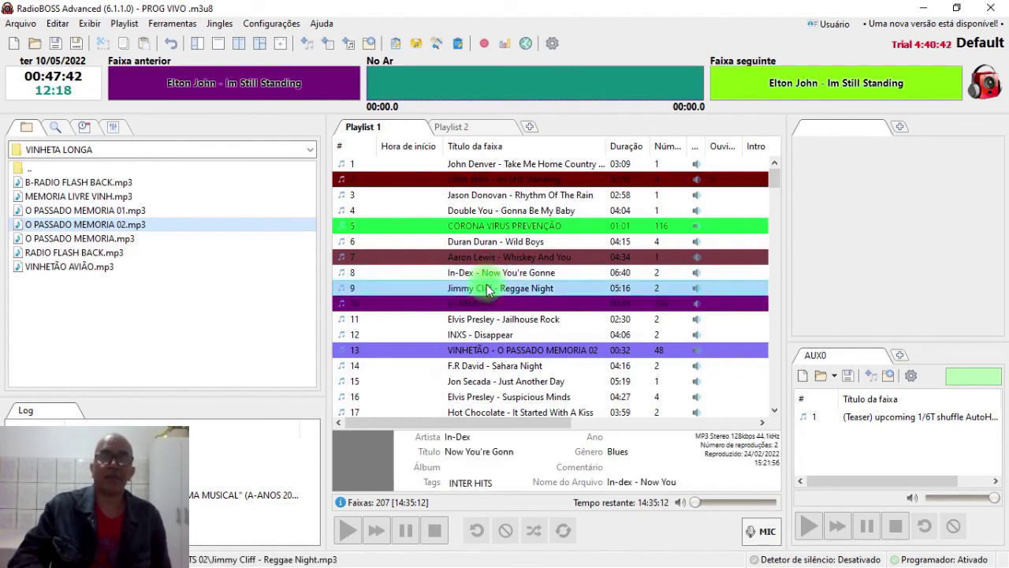
pyautogui.click(499, 383)
pyautogui.moveTo(500, 387); pyautogui.dragTo(499, 389)
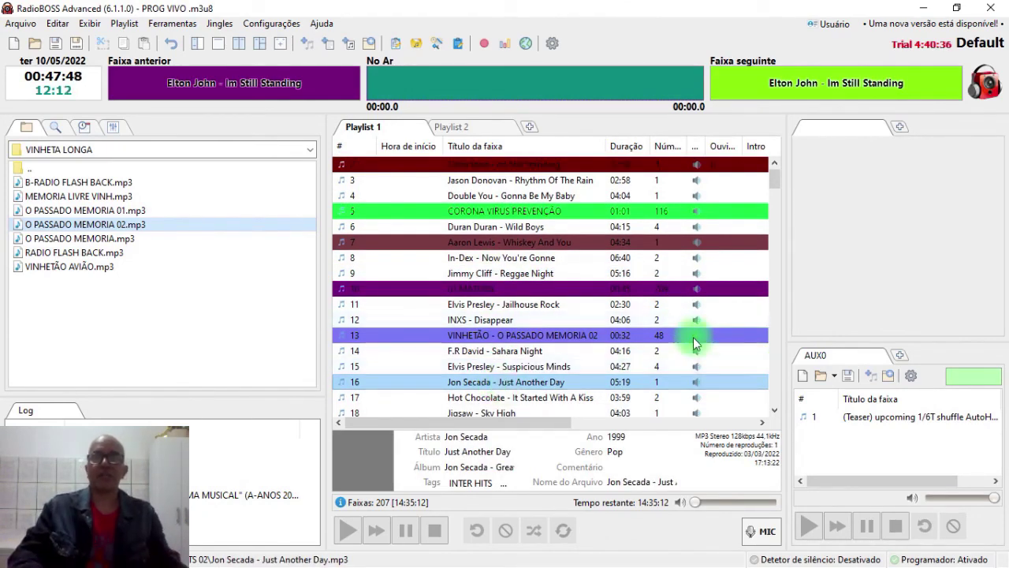
# Start playing F.R David - Sahara Night on air from Playlist 1.
pyautogui.click(481, 367)
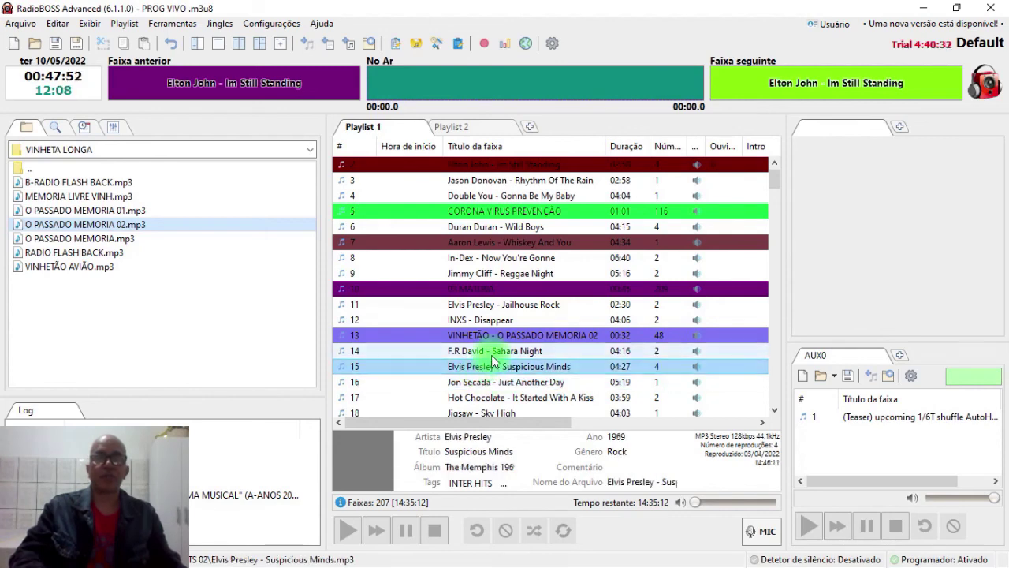
pyautogui.doubleClick(489, 351)
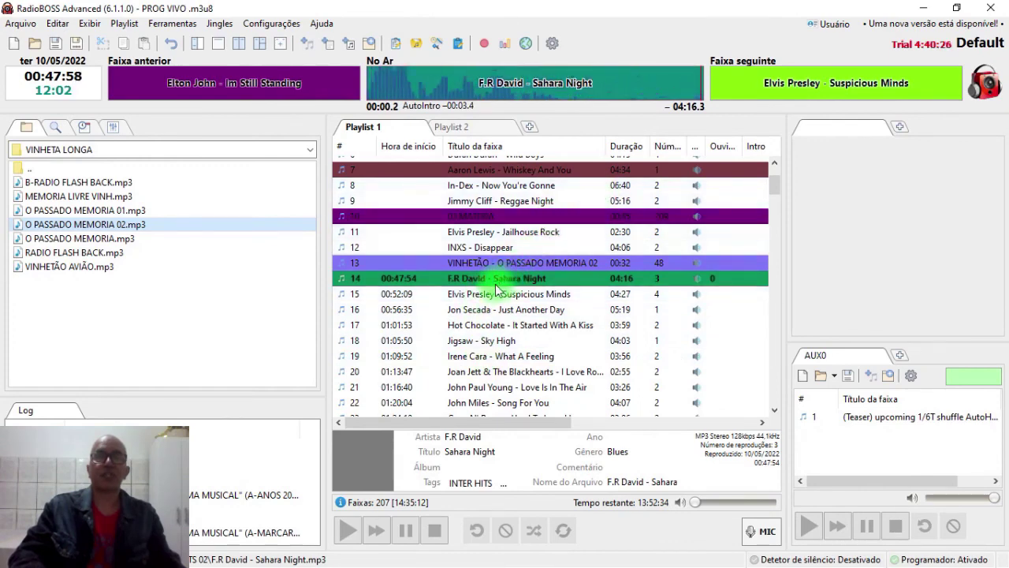
pyautogui.click(505, 200)
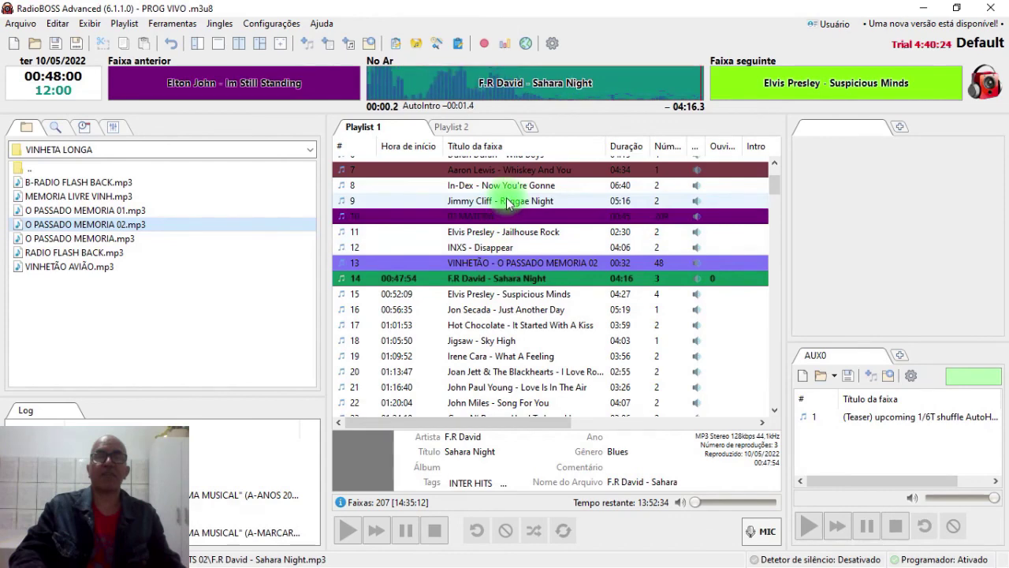
pyautogui.click(465, 293)
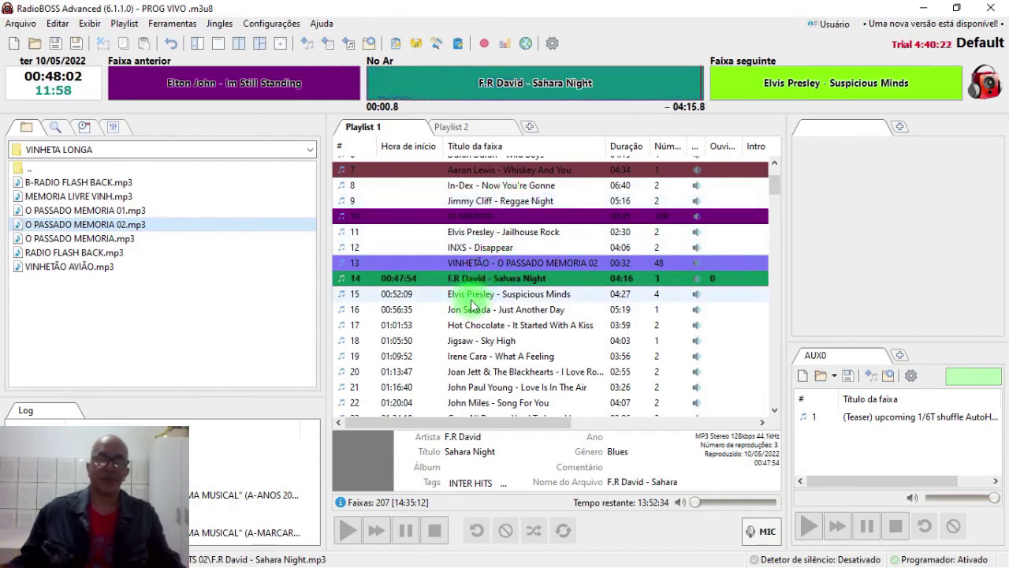